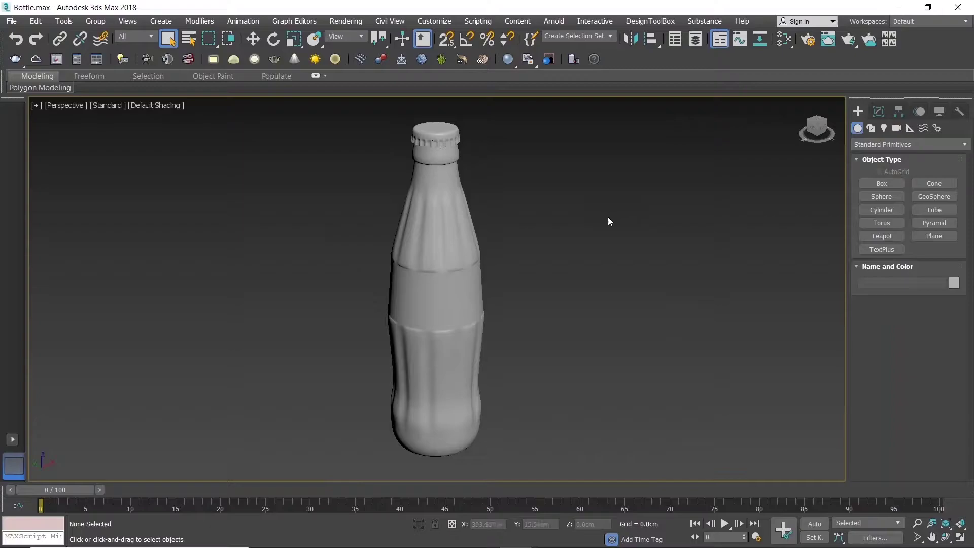
Select the bottle with Edged Faces shown and delete its TurboSmooth modifier.
click(465, 251)
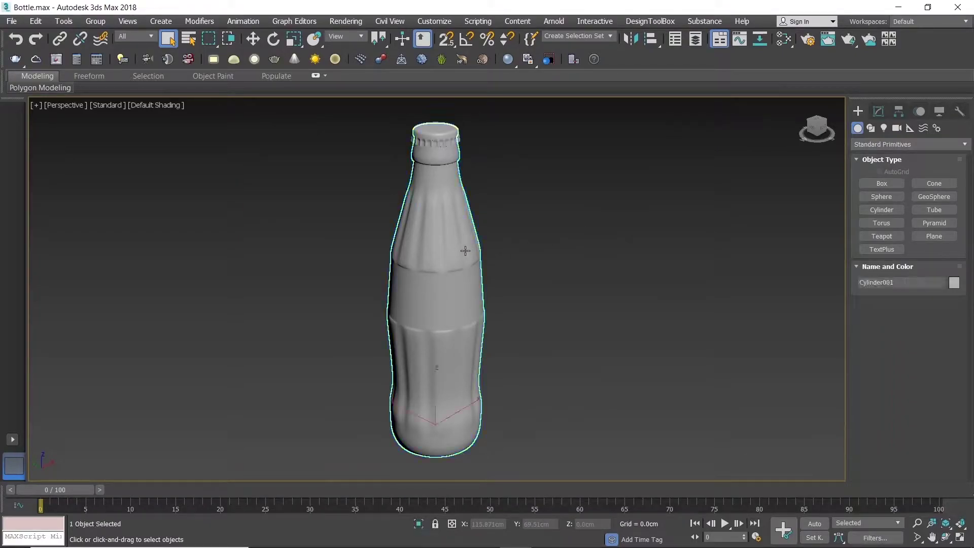
key(F4)
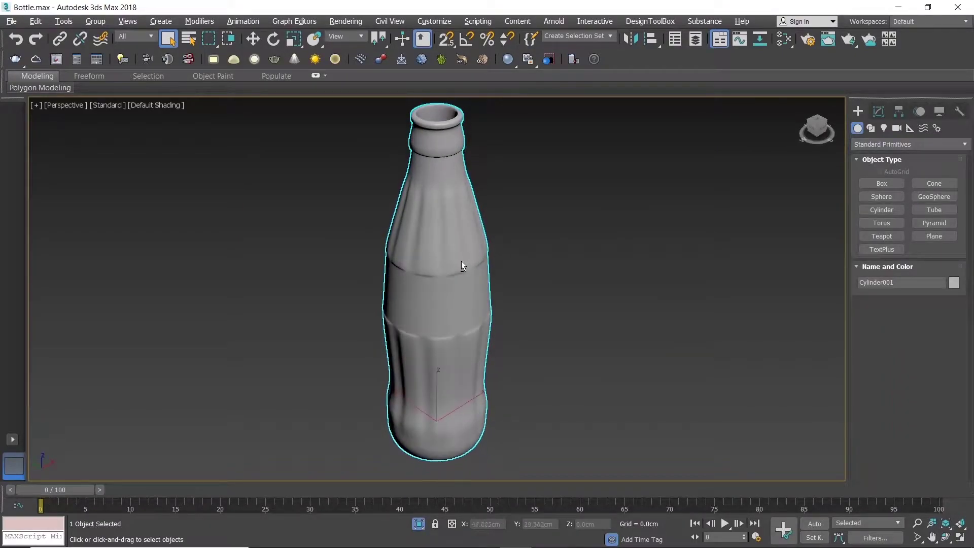
middle_drag(464, 256, 465, 292)
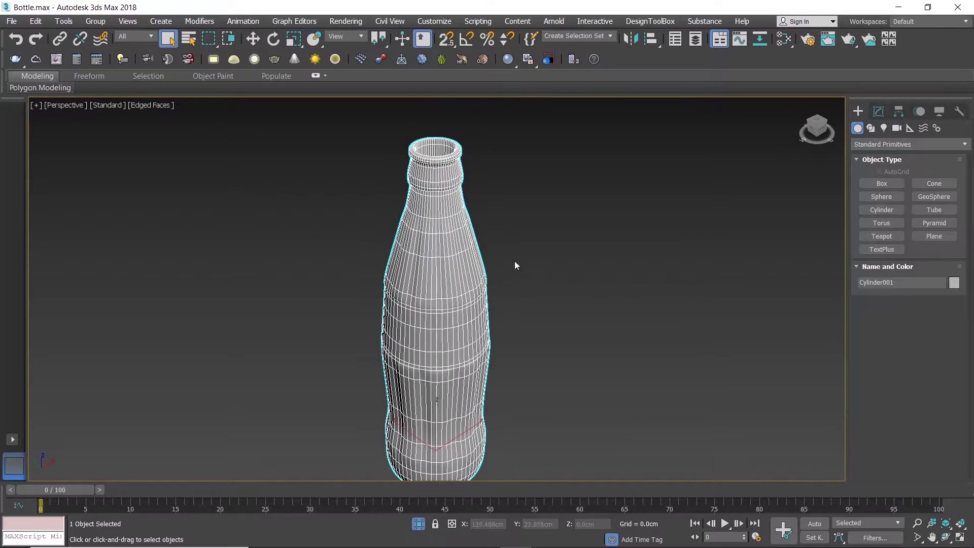
click(878, 111)
right_click(911, 166)
click(837, 185)
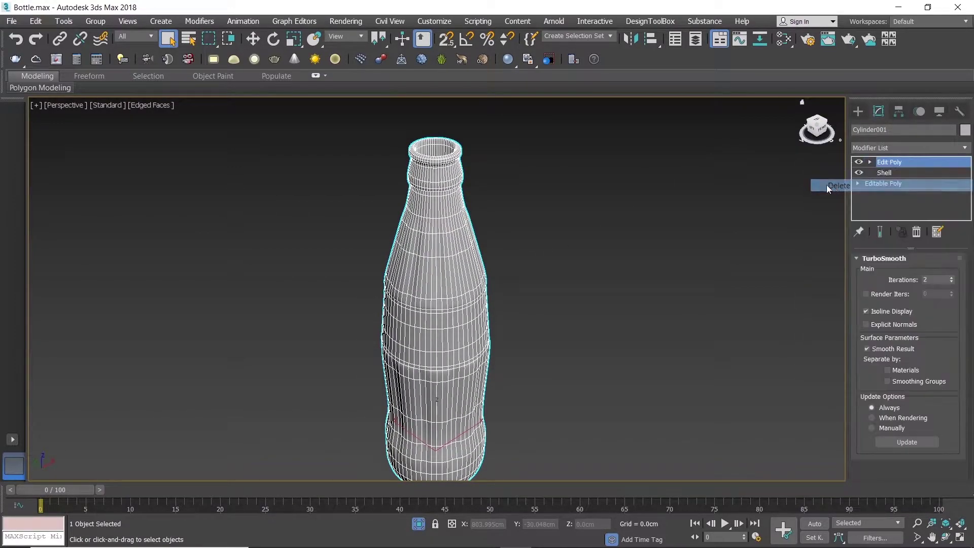
Add an Unwrap UVW modifier to the top of the bottle's stack.
click(966, 150)
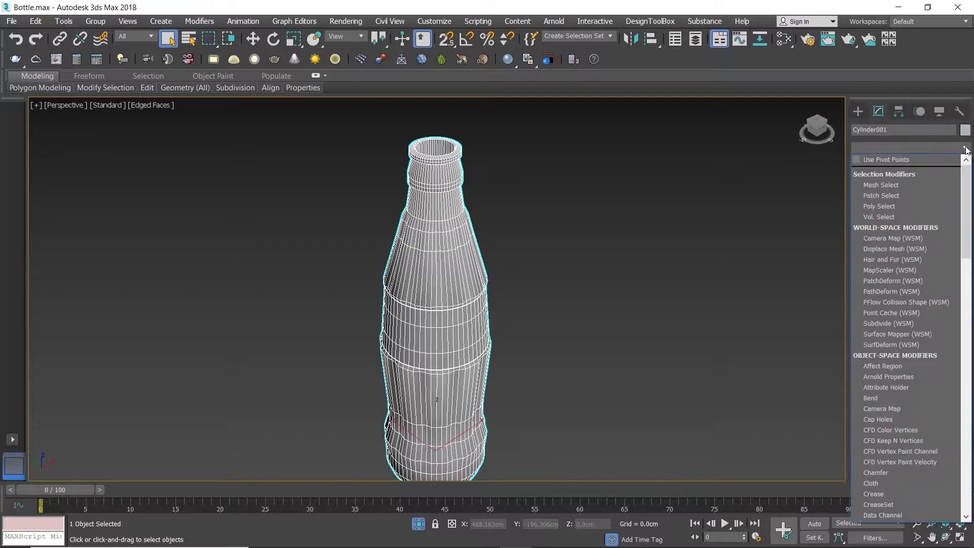
key(u)
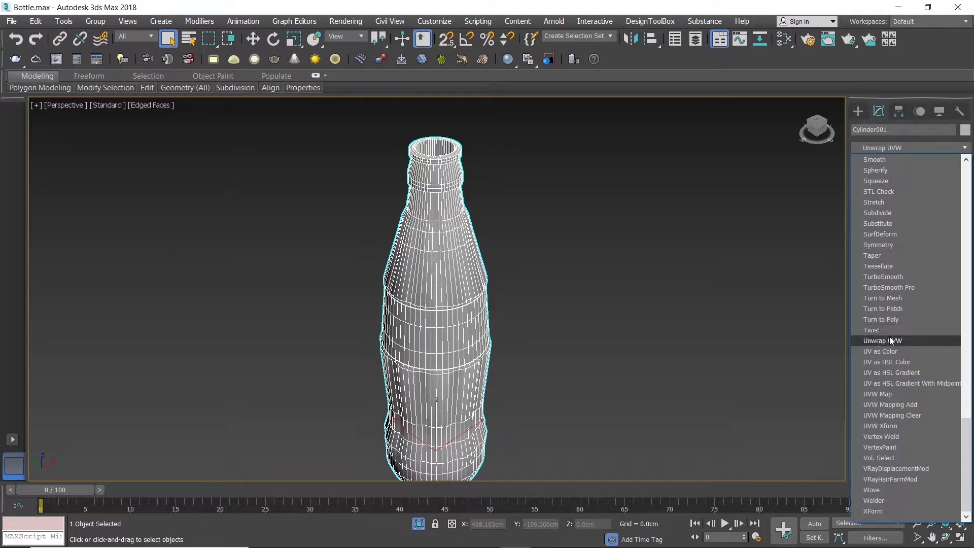
click(890, 338)
Clear the neck face selection and pick the edge loop around the bottle's base.
click(680, 268)
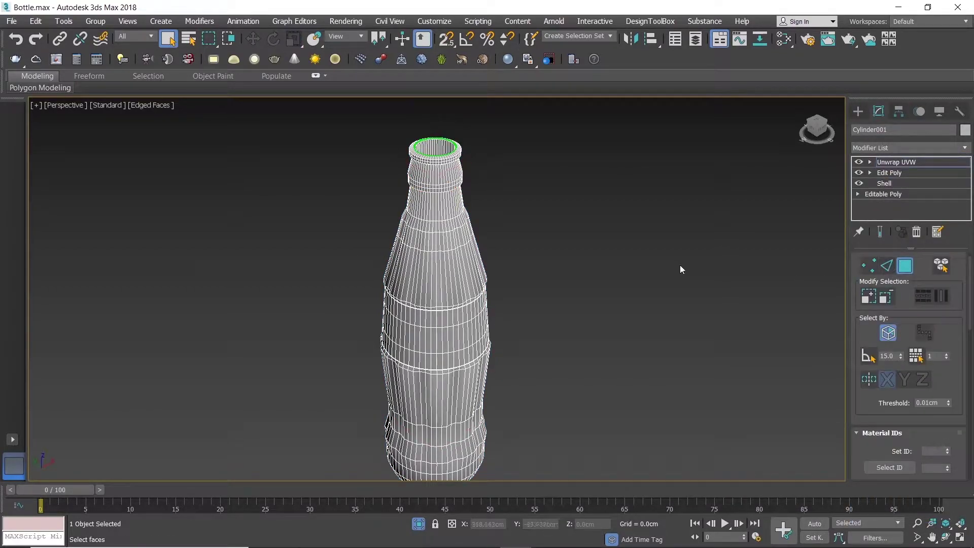
drag(970, 285, 956, 477)
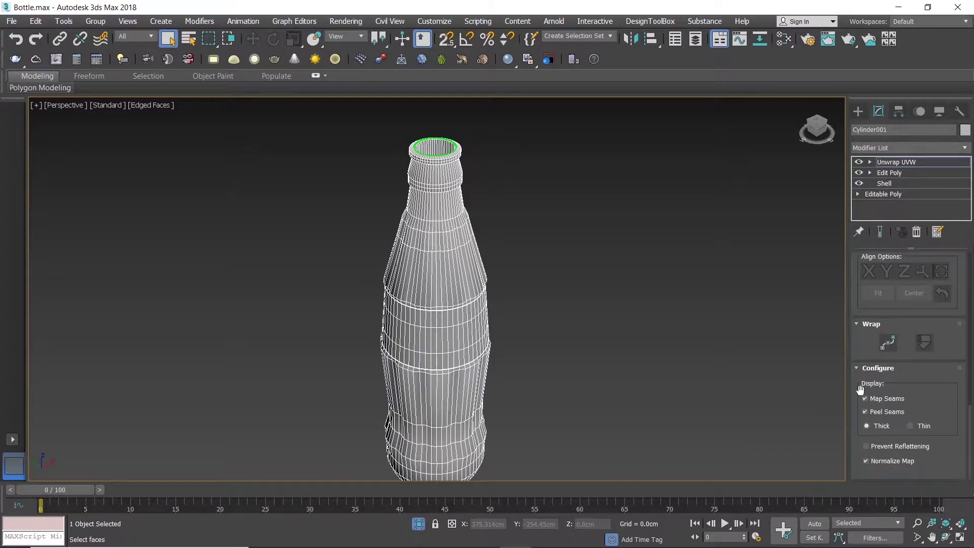
drag(971, 421, 970, 264)
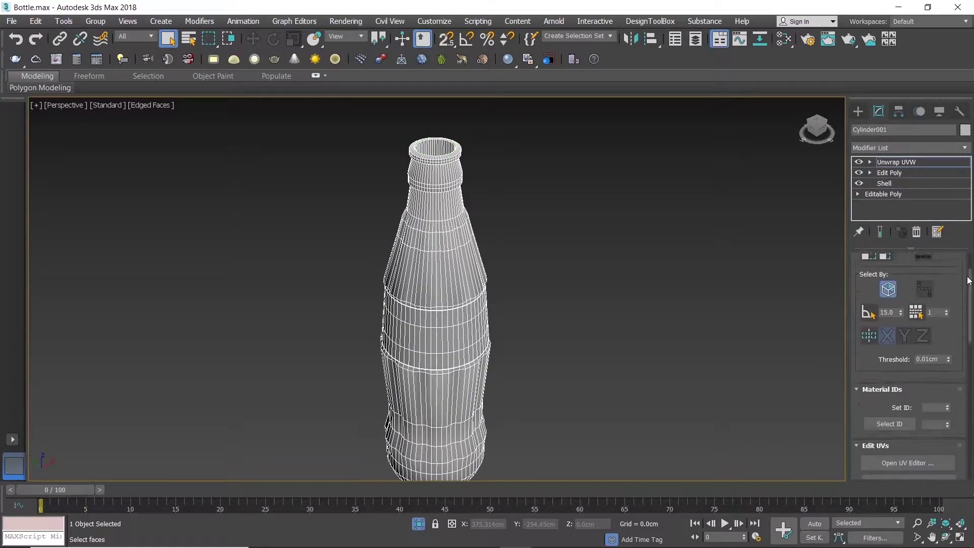
scroll(526, 340, down, 3)
alt+middle_drag(525, 340, 535, 229)
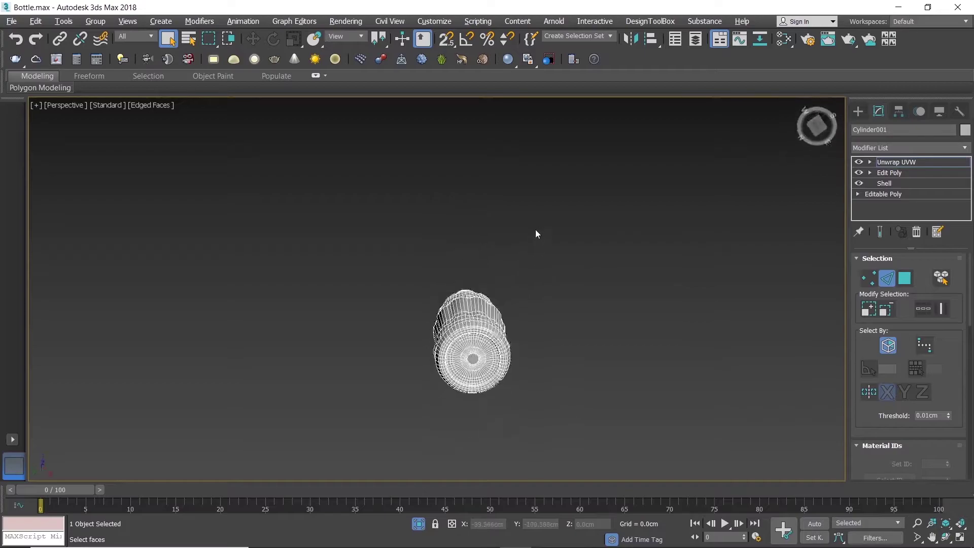
scroll(471, 312, up, 3)
scroll(470, 312, up, 4)
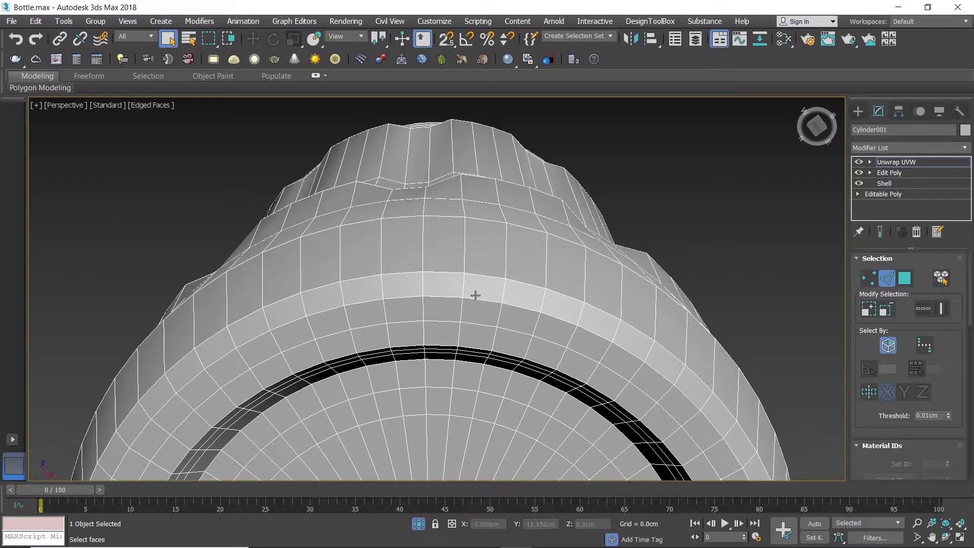
double_click(477, 300)
Select the edge loop around the bottle neck and convert it to a seam.
scroll(526, 310, down, 3)
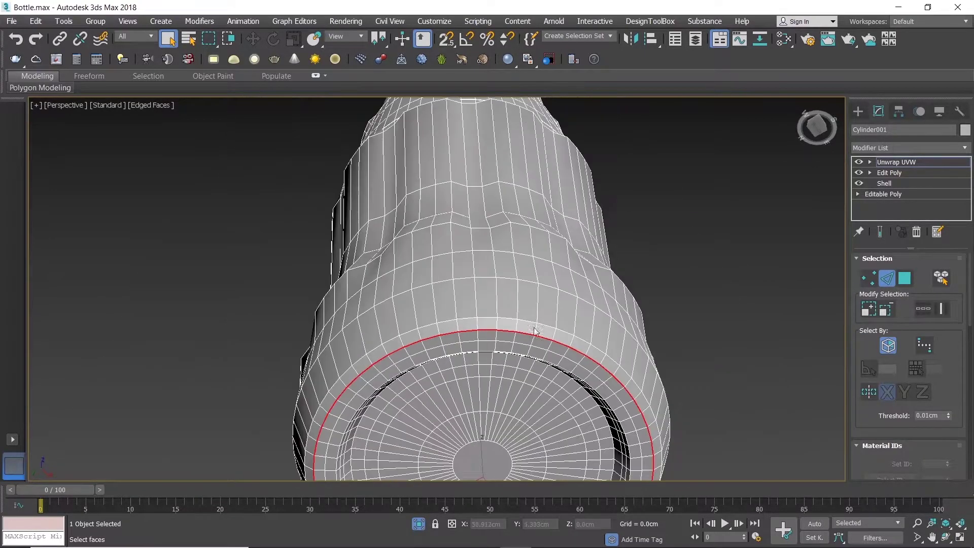
alt+middle_drag(537, 331, 522, 355)
scroll(507, 354, down, 2)
scroll(487, 280, up, 3)
scroll(487, 279, up, 3)
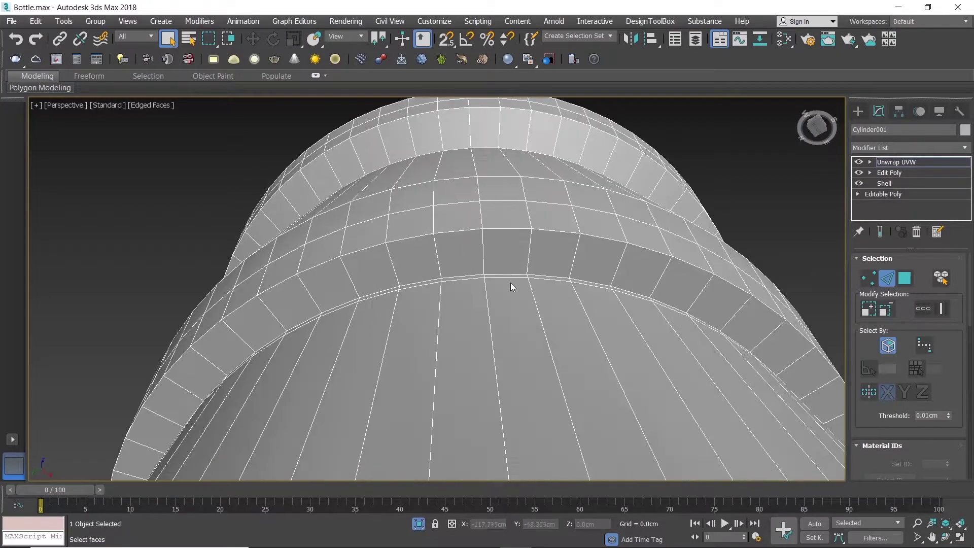
scroll(511, 282, up, 3)
double_click(509, 275)
scroll(568, 318, down, 4)
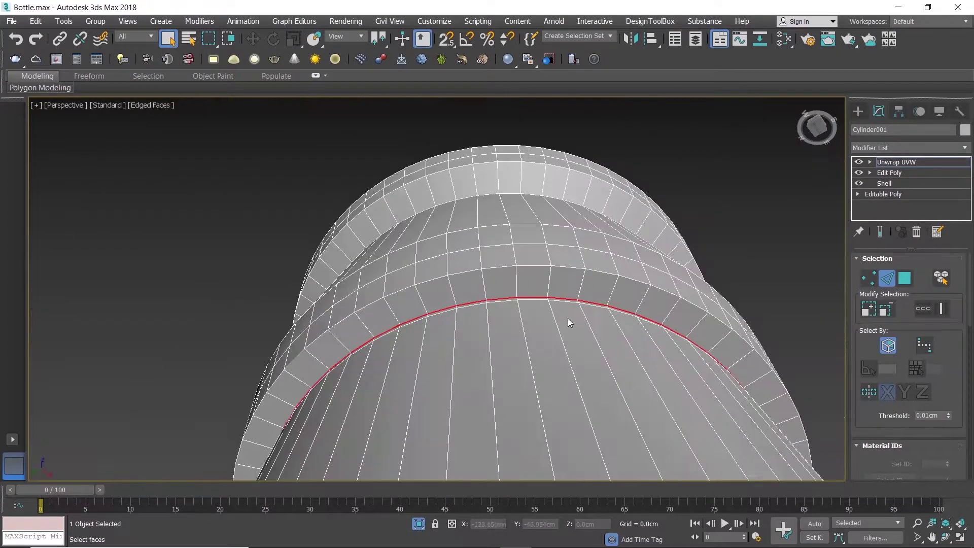
scroll(914, 330, down, 5)
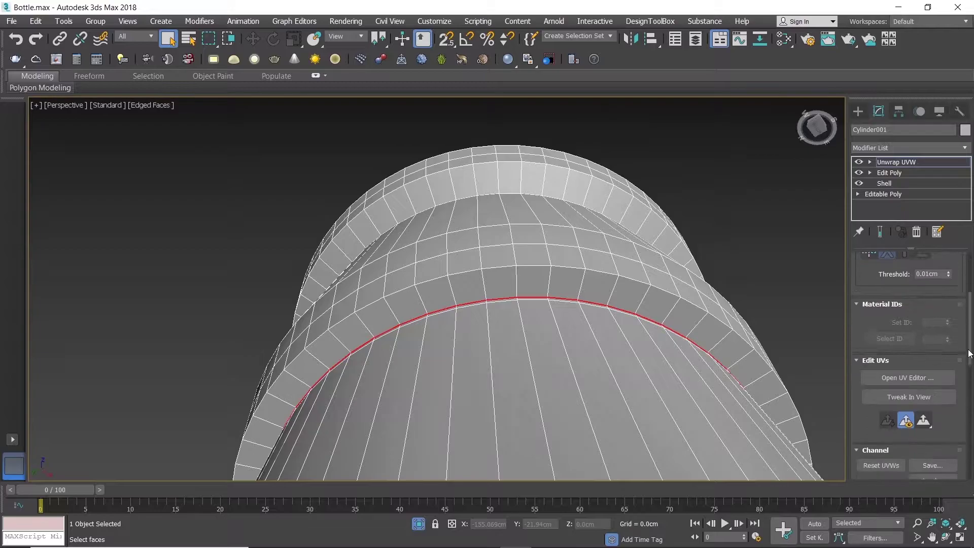
scroll(913, 330, down, 5)
scroll(913, 330, down, 3)
click(913, 428)
Select the inner edge loop of the bottle opening and convert it to a seam.
scroll(641, 323, down, 4)
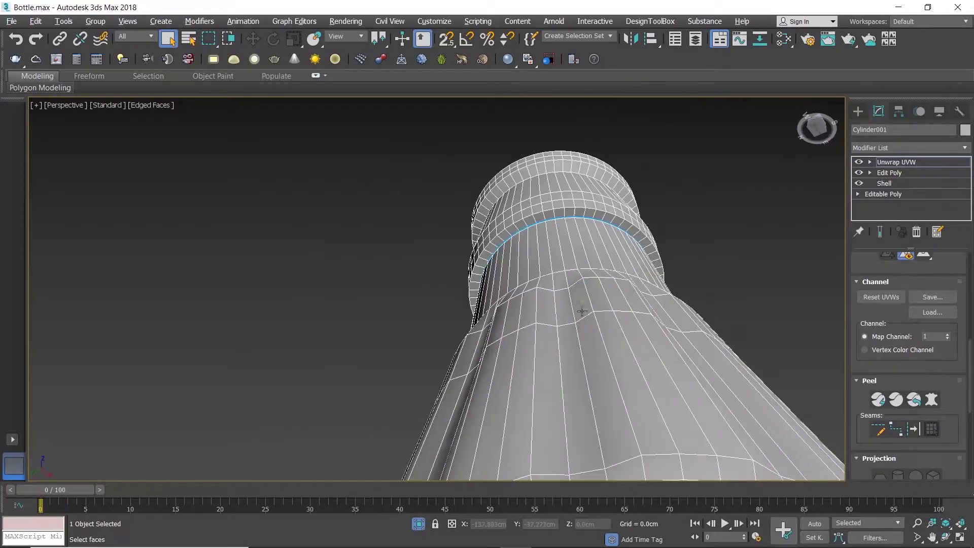
scroll(634, 323, down, 3)
scroll(624, 323, down, 4)
alt+middle_drag(614, 304, 601, 324)
scroll(601, 324, up, 2)
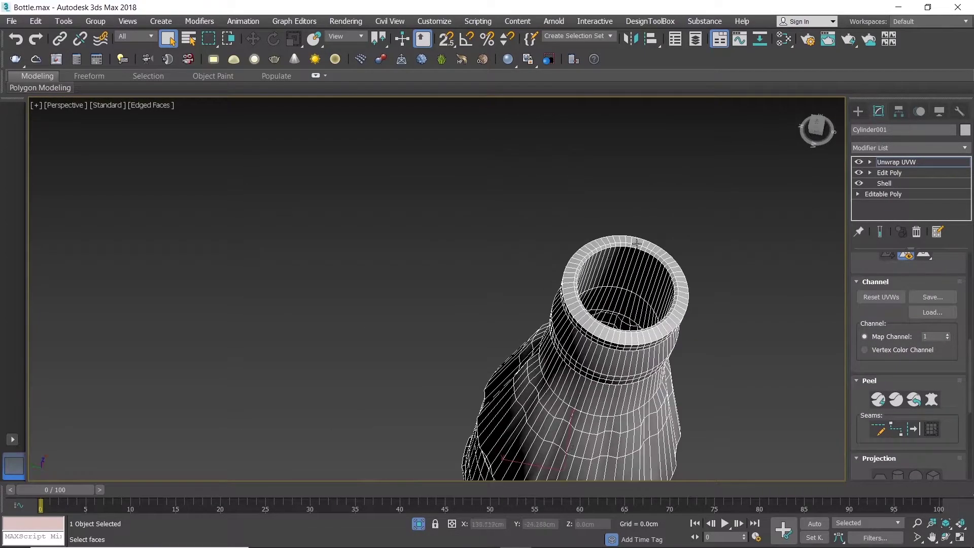
scroll(601, 325, up, 3)
scroll(624, 294, up, 3)
double_click(654, 254)
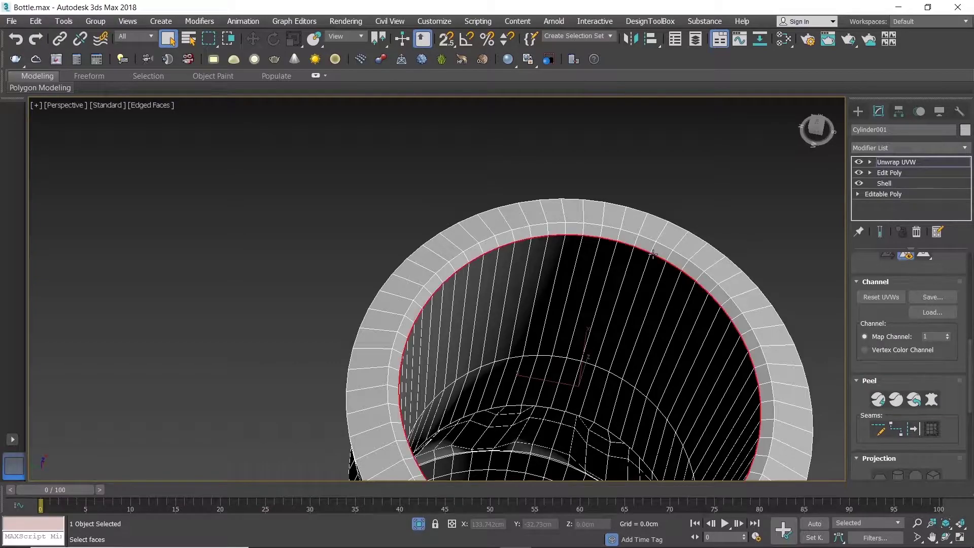
click(913, 429)
Select the edge loop around the base rim and convert it to a seam.
scroll(658, 348, down, 5)
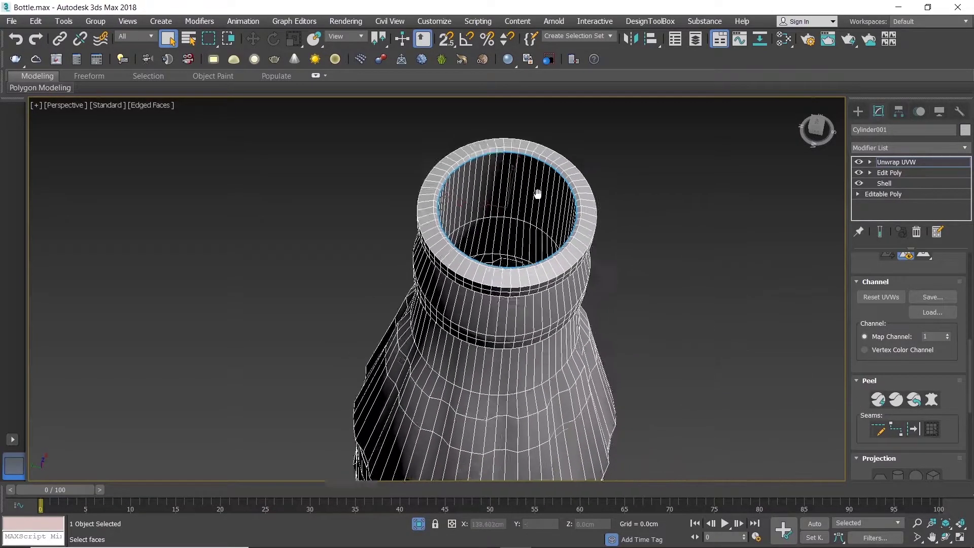
scroll(535, 192, down, 3)
scroll(537, 181, up, 2)
scroll(536, 181, down, 3)
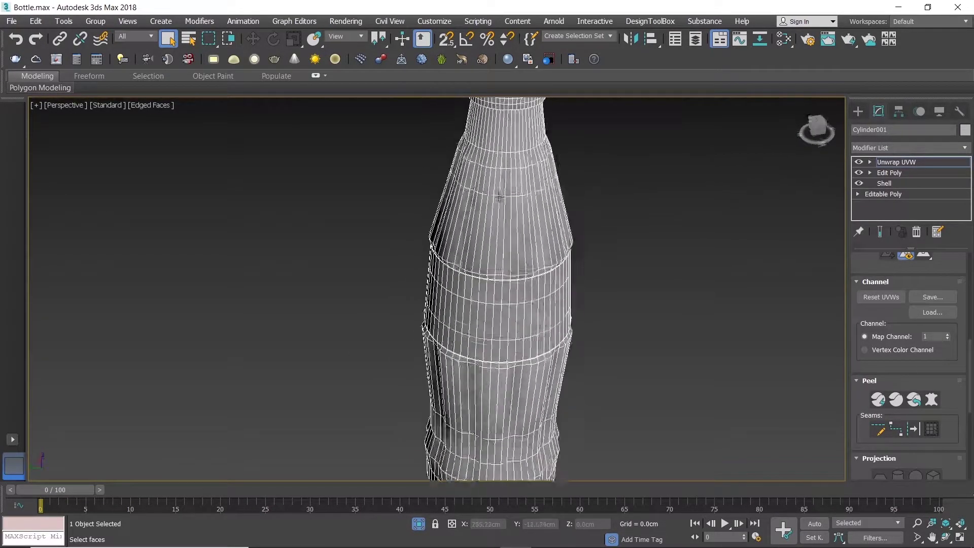
scroll(537, 213, down, 3)
middle_drag(513, 213, 555, 240)
key(F4)
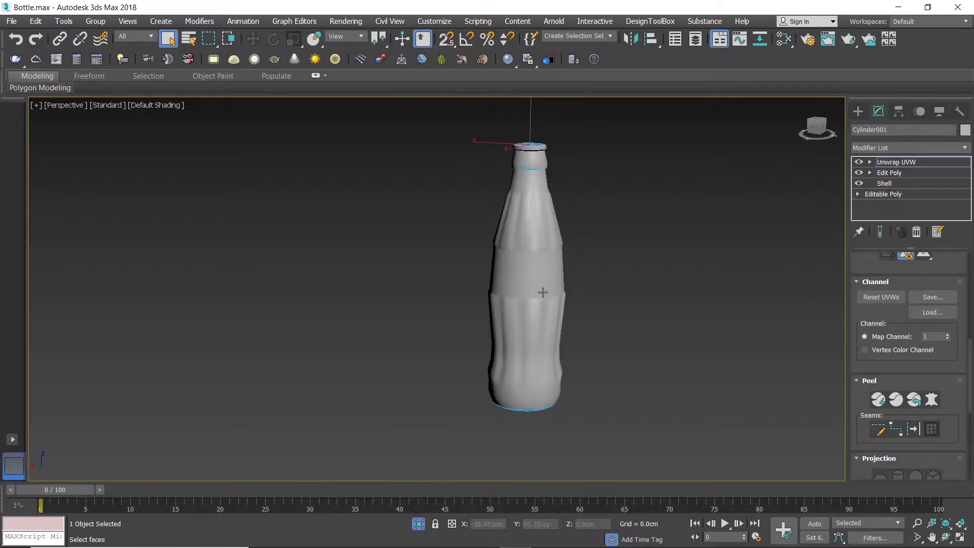
scroll(535, 291, up, 4)
scroll(532, 298, down, 4)
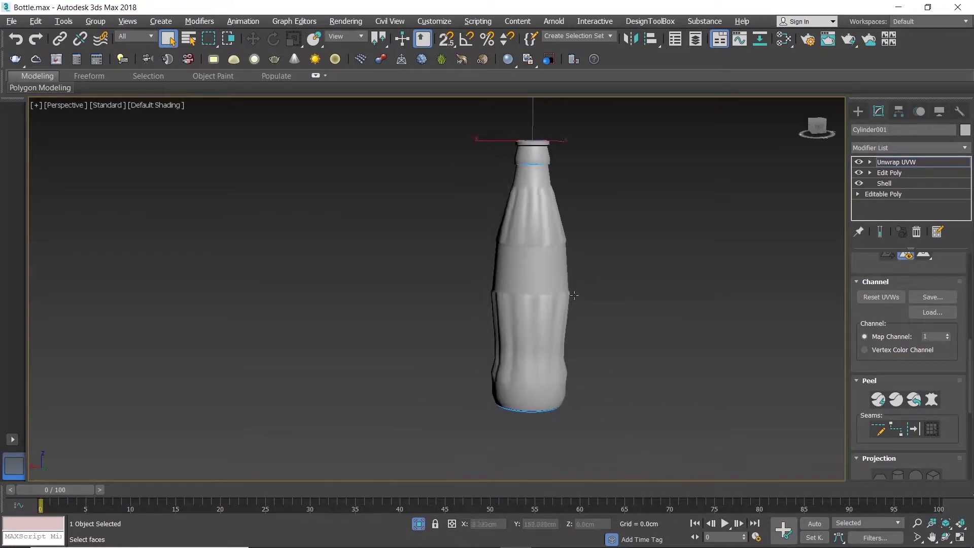
mouse_move(559, 302)
alt+middle_down()
mouse_move(588, 309)
mouse_move(505, 207)
mouse_move(504, 226)
alt+middle_up()
key(F4)
scroll(501, 192, up, 5)
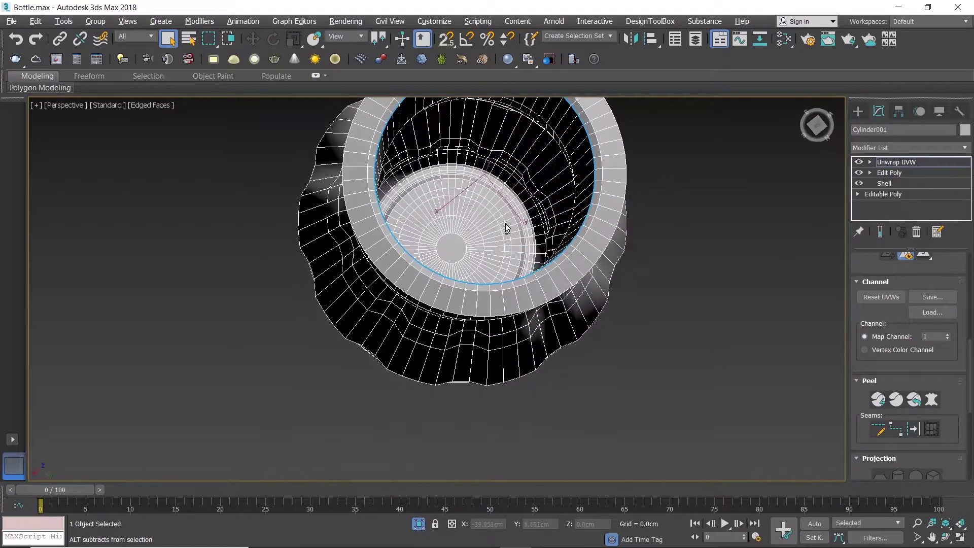
scroll(479, 176, up, 5)
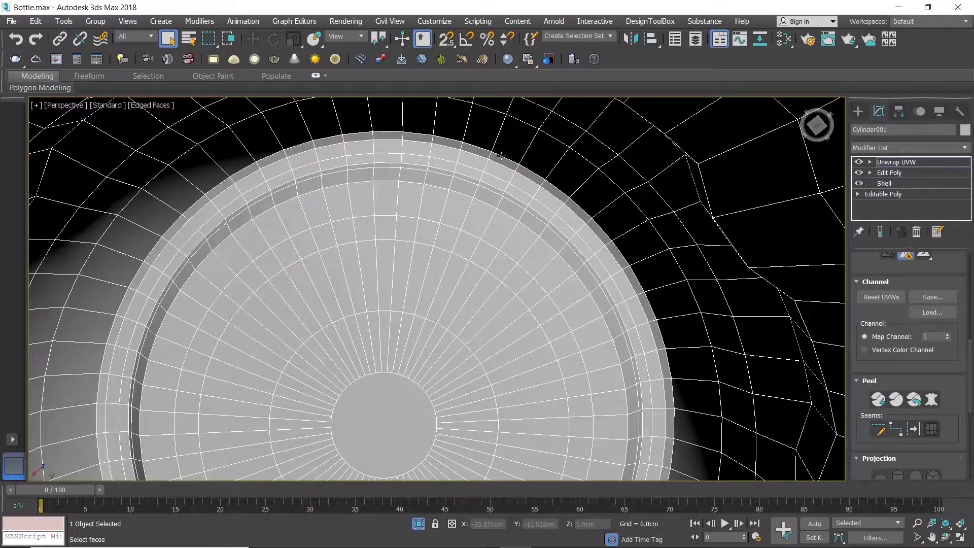
double_click(498, 165)
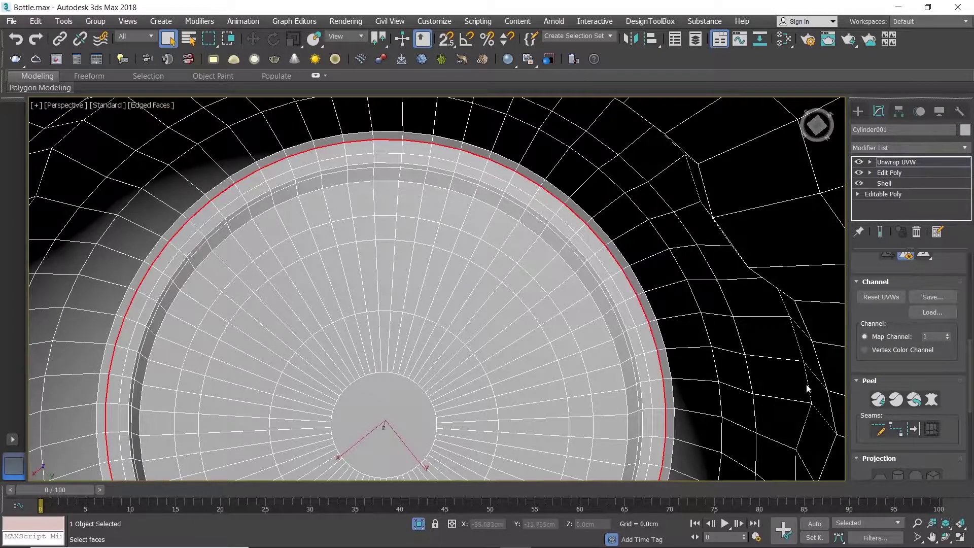
click(915, 430)
scroll(554, 292, down, 3)
scroll(532, 272, up, 8)
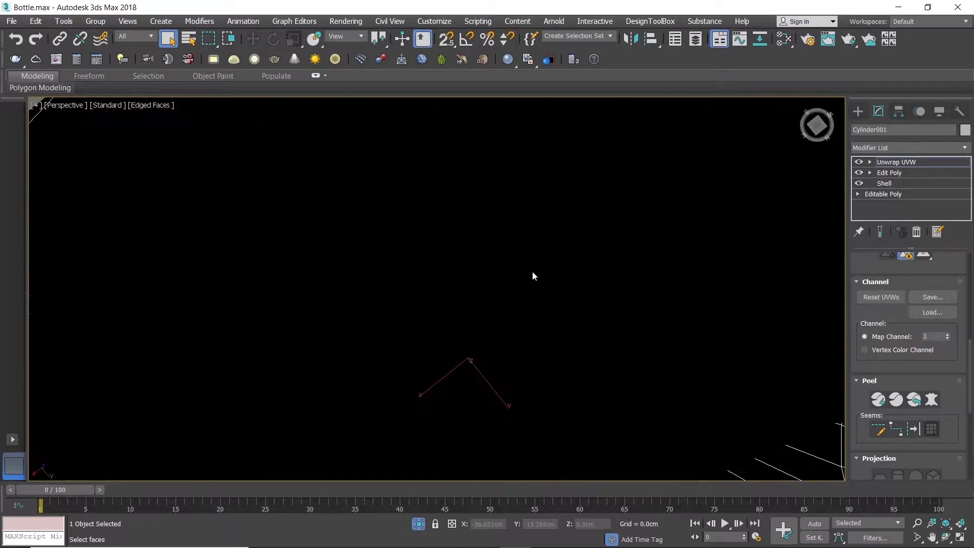
scroll(530, 261, down, 6)
mouse_move(531, 261)
alt+middle_down()
mouse_move(540, 290)
mouse_move(522, 233)
mouse_move(496, 309)
mouse_move(487, 274)
mouse_move(503, 339)
alt+middle_up()
scroll(547, 297, up, 3)
scroll(501, 336, up, 3)
scroll(469, 370, up, 3)
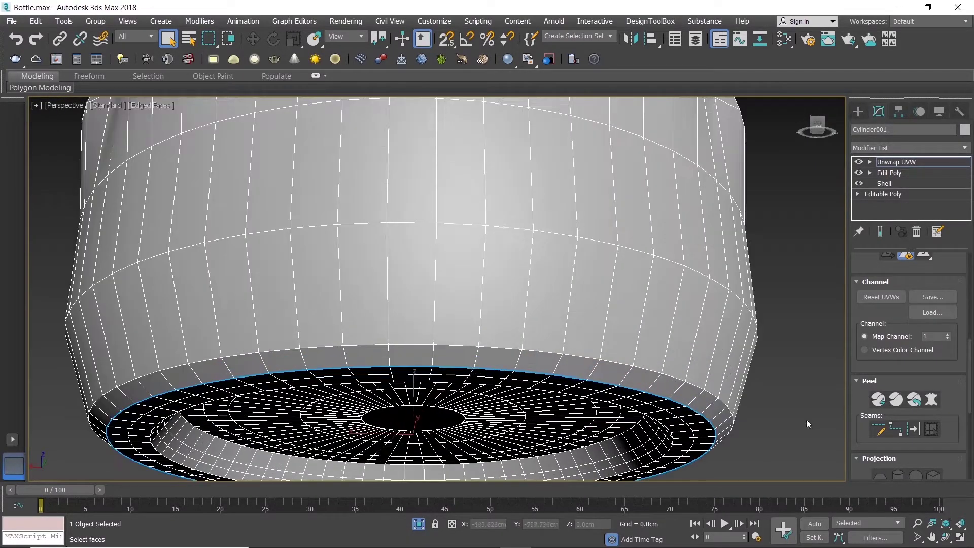
Start a Point To Point seam at the base edge and run it up the body to the shoulder.
click(894, 430)
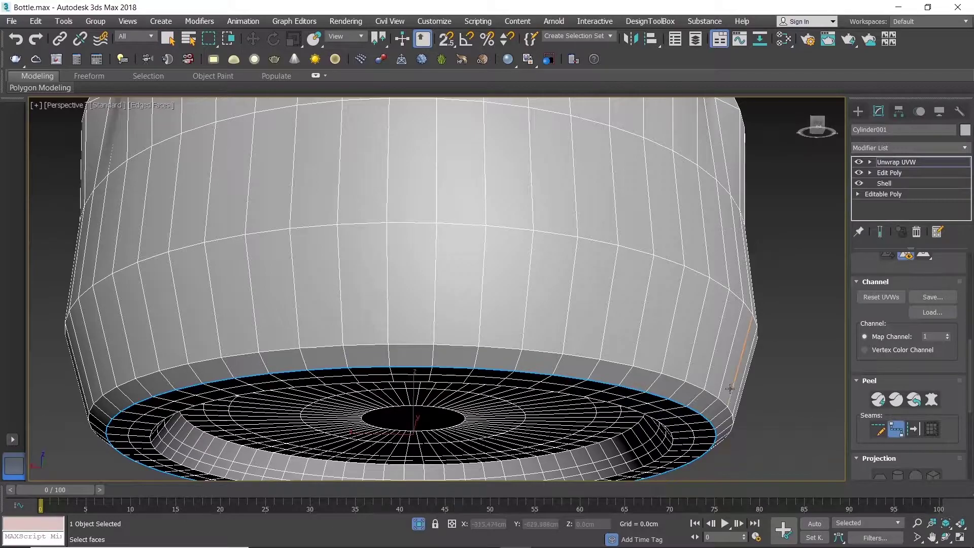
click(434, 359)
scroll(434, 260, down, 4)
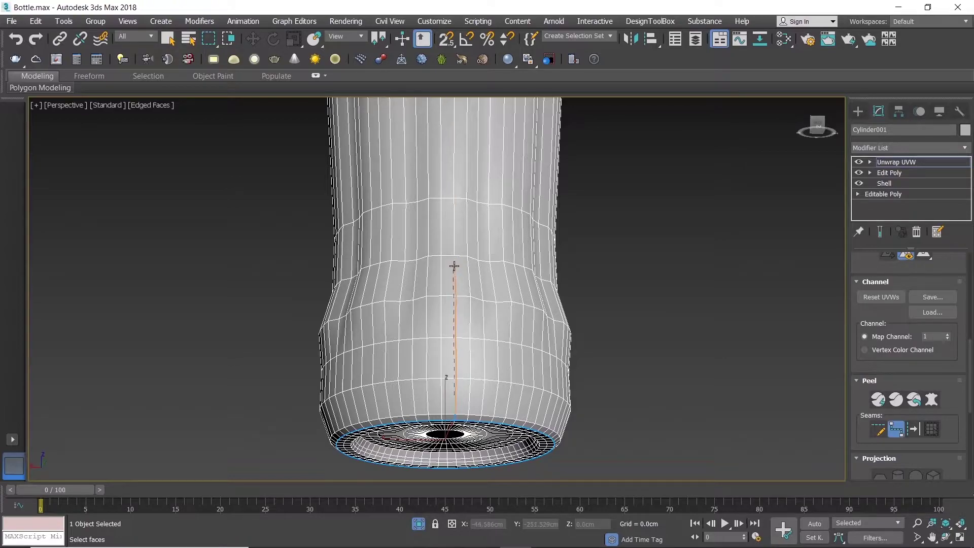
scroll(454, 266, down, 4)
middle_drag(454, 265, 438, 401)
scroll(444, 385, up, 4)
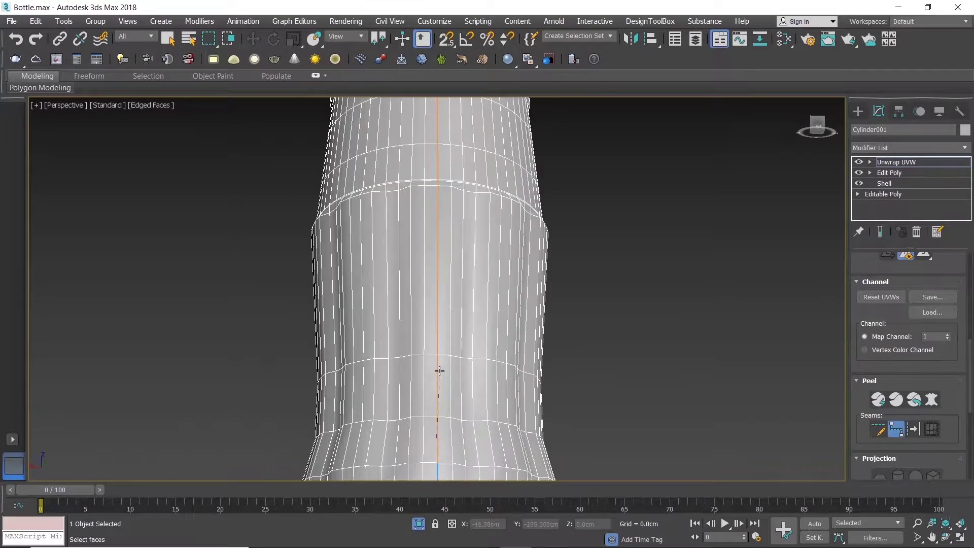
click(437, 228)
scroll(437, 228, down, 4)
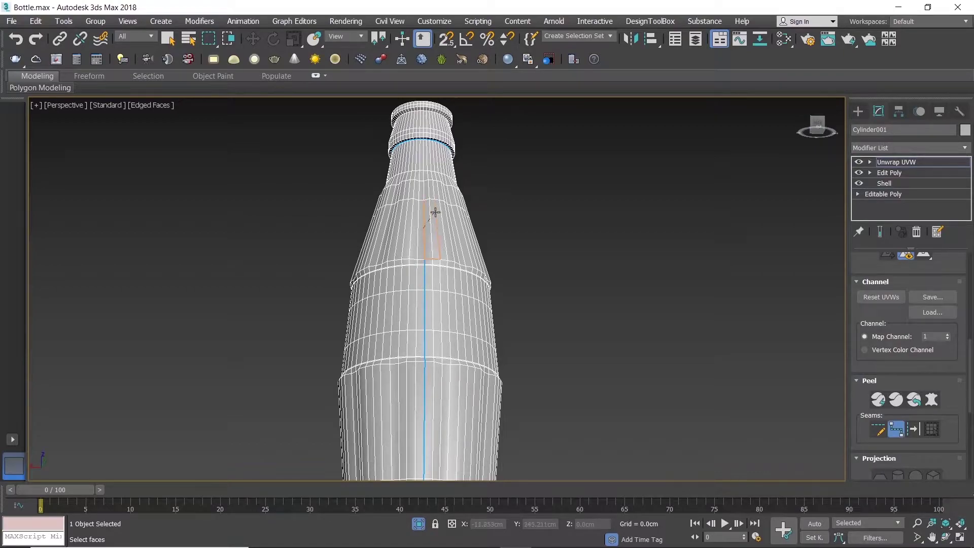
scroll(425, 219, up, 4)
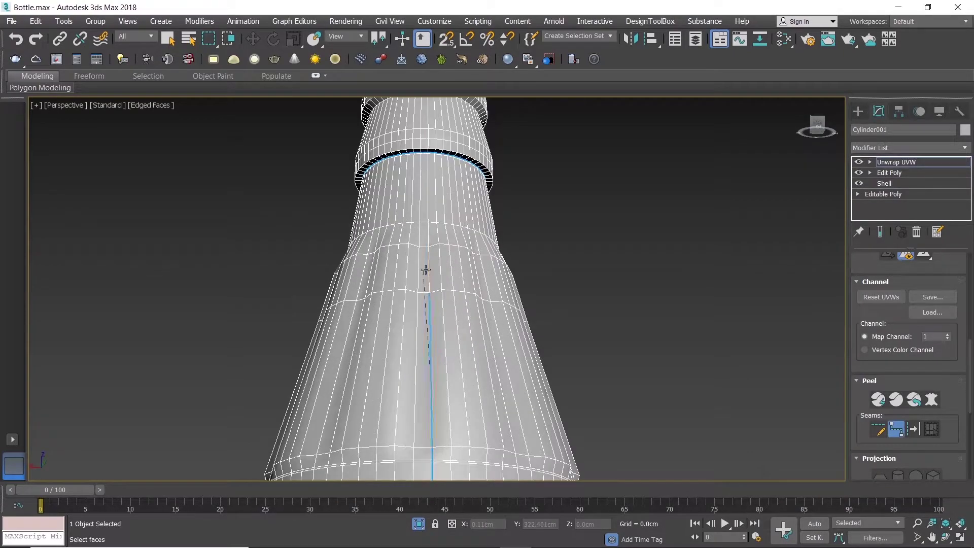
click(425, 205)
Continue the vertical seam past the black band up to the lip edge.
scroll(426, 206, up, 2)
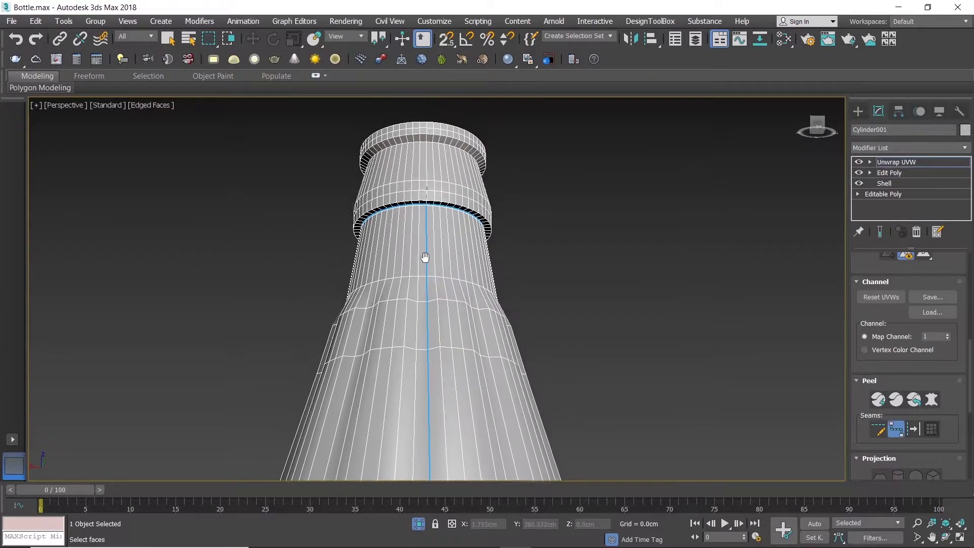
scroll(425, 204, up, 2)
scroll(426, 205, up, 2)
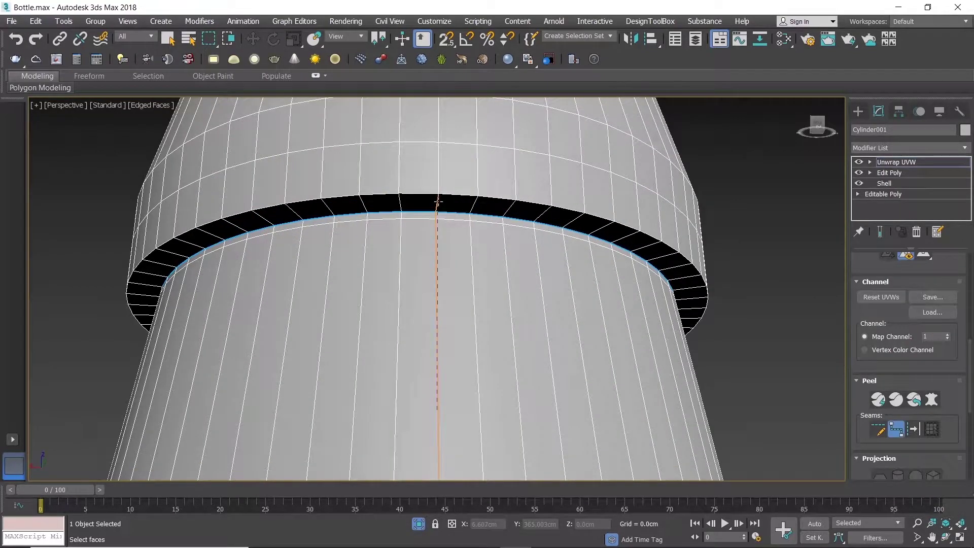
click(438, 202)
scroll(438, 159, down, 3)
scroll(417, 341, down, 2)
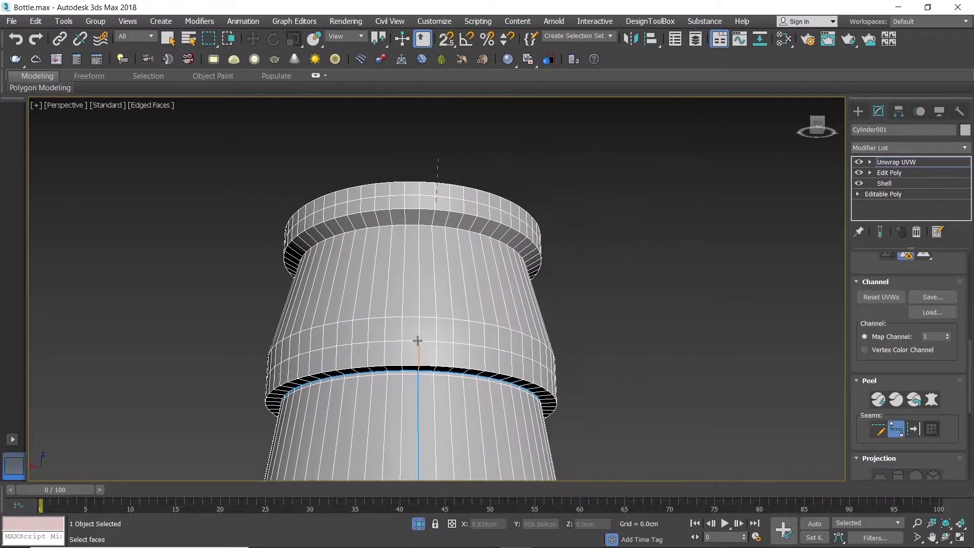
click(418, 199)
mouse_move(421, 191)
middle_down()
mouse_move(432, 315)
mouse_move(462, 227)
middle_up()
scroll(491, 303, up, 3)
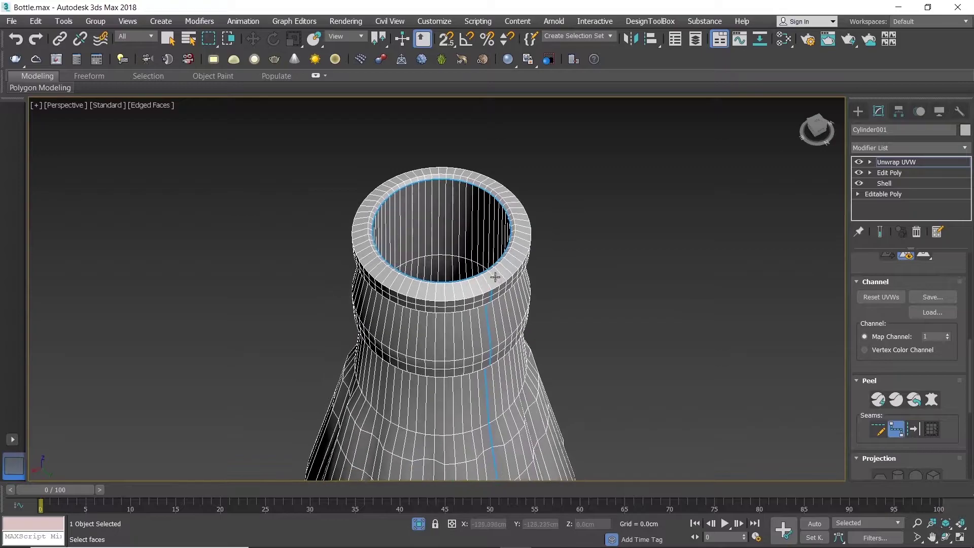
scroll(492, 303, up, 3)
scroll(491, 303, up, 2)
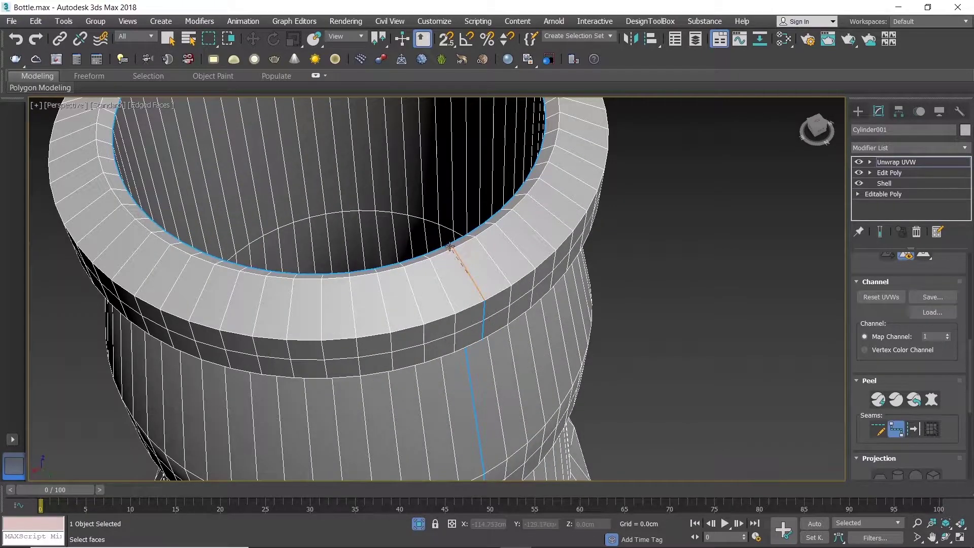
scroll(462, 256, down, 3)
scroll(462, 256, down, 2)
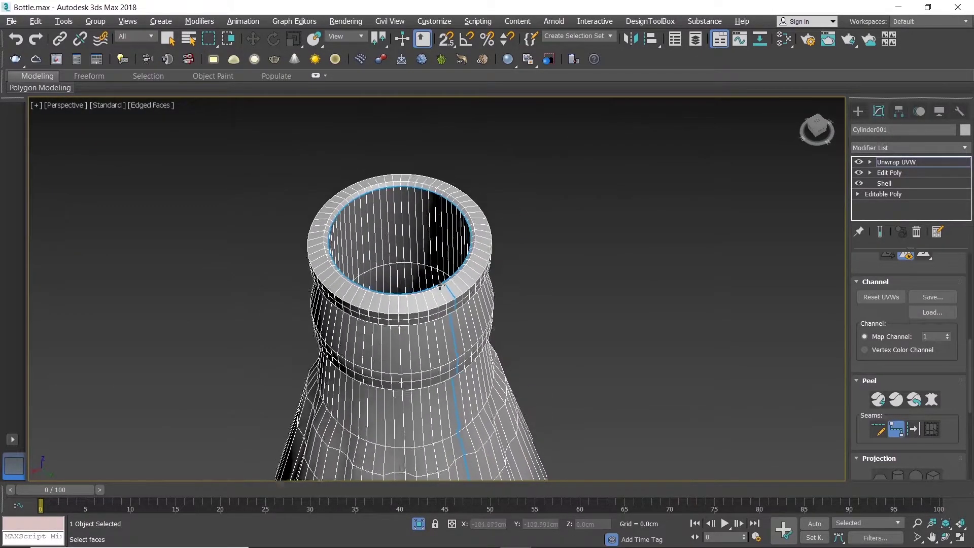
mouse_move(473, 279)
alt+middle_down()
mouse_move(508, 278)
mouse_move(522, 317)
mouse_move(609, 301)
alt+middle_up()
scroll(573, 211, up, 4)
scroll(573, 210, up, 2)
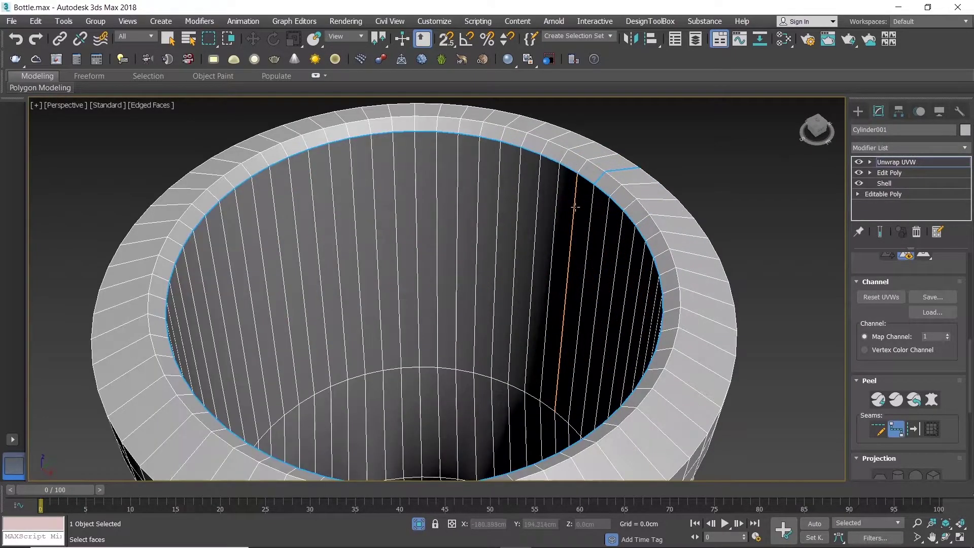
scroll(574, 211, down, 8)
mouse_move(574, 211)
alt+middle_down()
mouse_move(465, 240)
mouse_move(428, 375)
mouse_move(427, 437)
mouse_move(386, 355)
mouse_move(444, 336)
alt+middle_up()
Continue the seam over the rim and down the inner wall of the opening.
scroll(427, 376, up, 2)
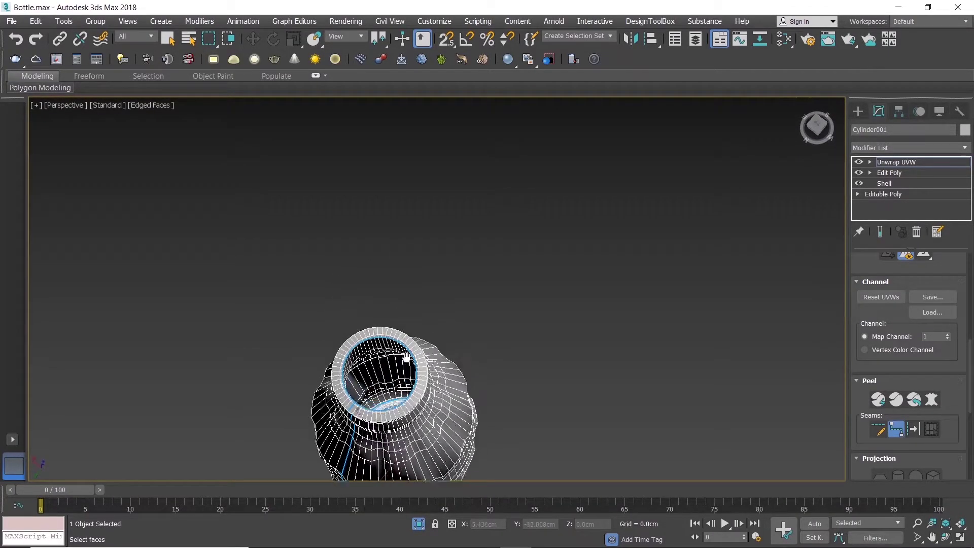
scroll(423, 371, up, 5)
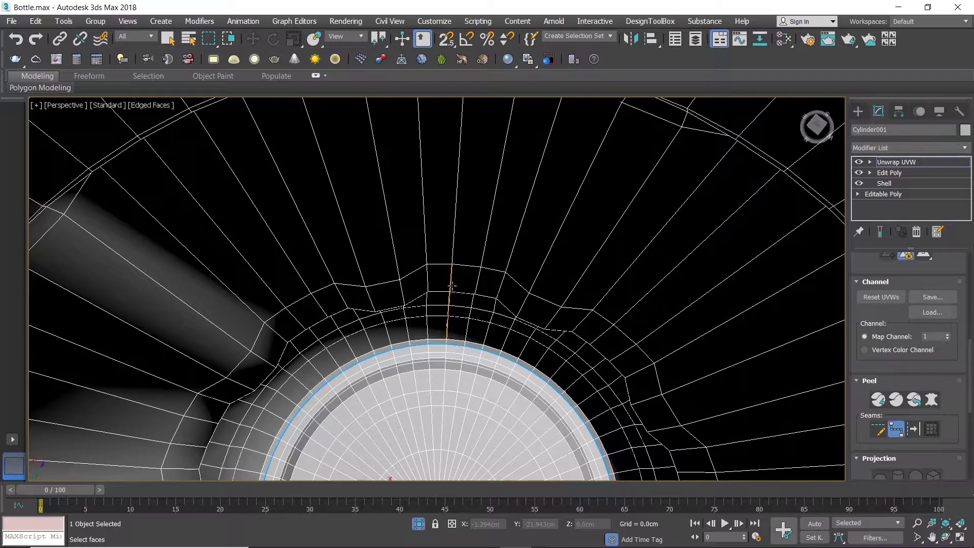
scroll(452, 285, down, 2)
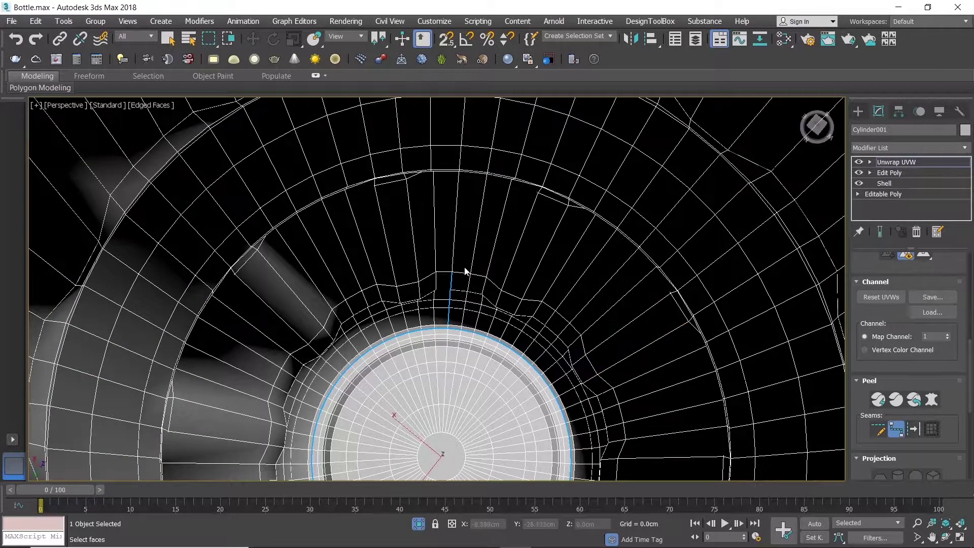
scroll(455, 269, up, 2)
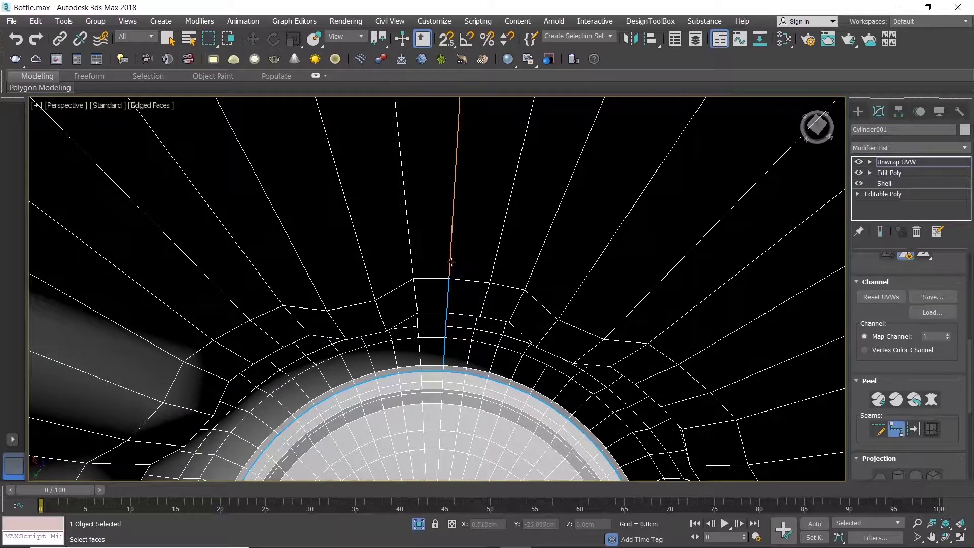
scroll(451, 262, down, 2)
scroll(451, 240, up, 4)
scroll(451, 253, down, 3)
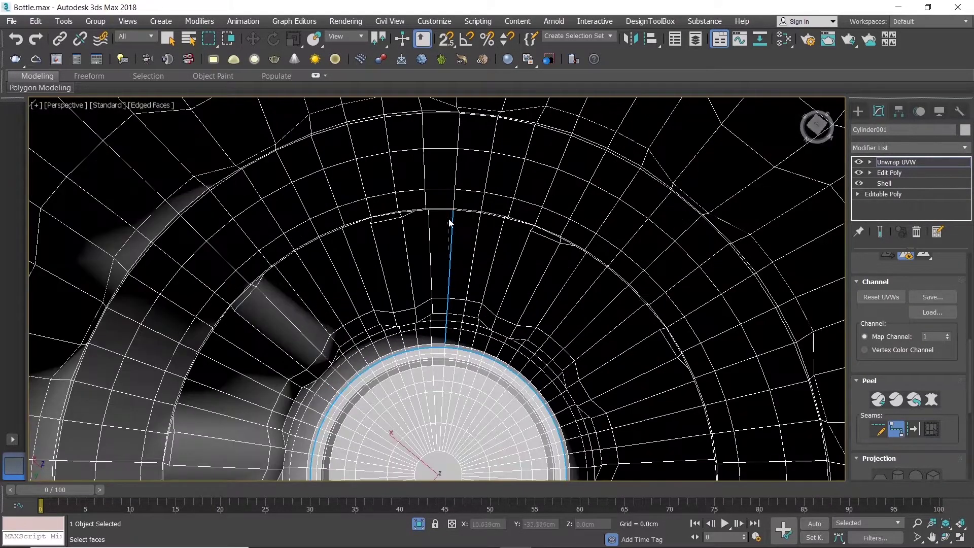
scroll(454, 167, down, 3)
scroll(451, 175, up, 1)
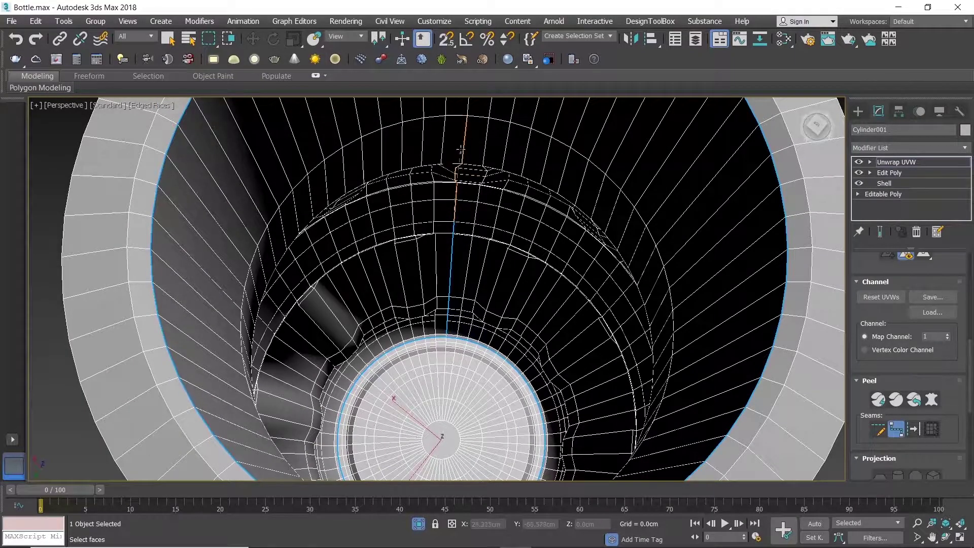
scroll(463, 145, down, 2)
scroll(463, 152, down, 2)
scroll(464, 159, down, 1)
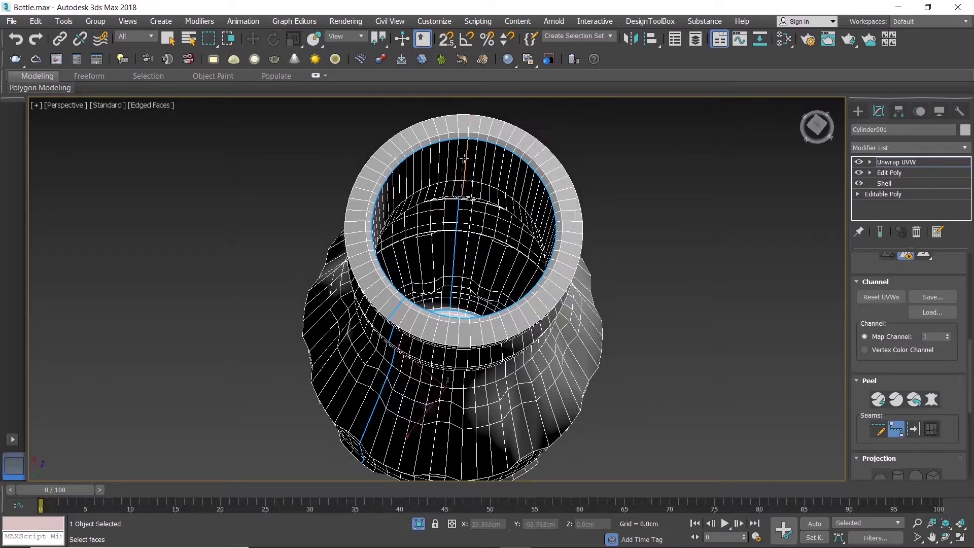
click(468, 145)
Exit seam drawing with Q and orbit to view the bottle's base from below.
scroll(463, 214, down, 3)
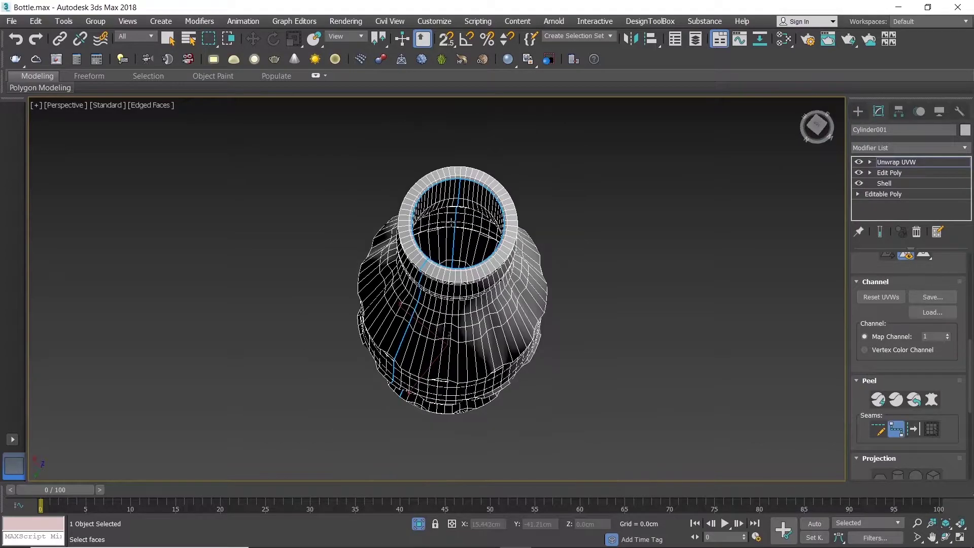
alt+middle_drag(463, 214, 439, 297)
key(q)
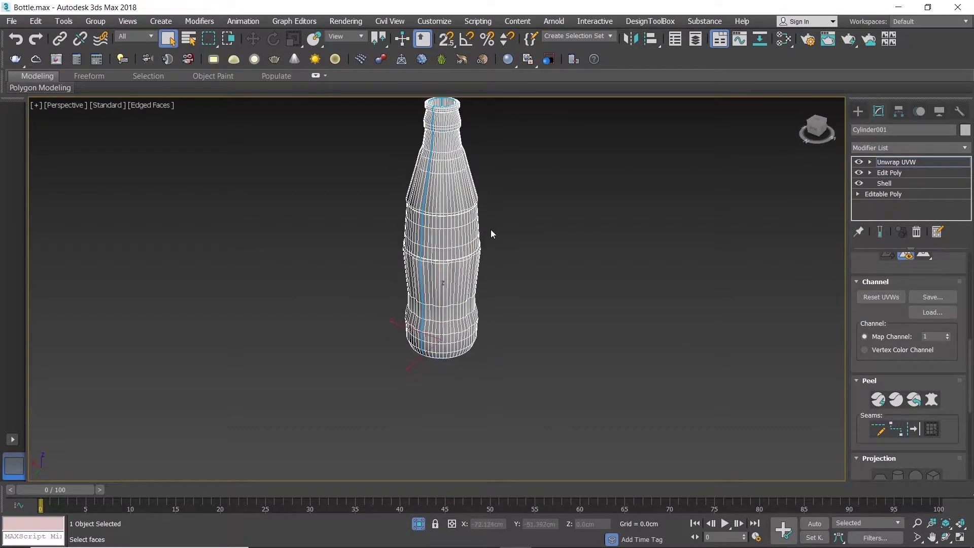
alt+middle_drag(491, 230, 479, 270)
scroll(464, 287, up, 4)
scroll(465, 287, down, 2)
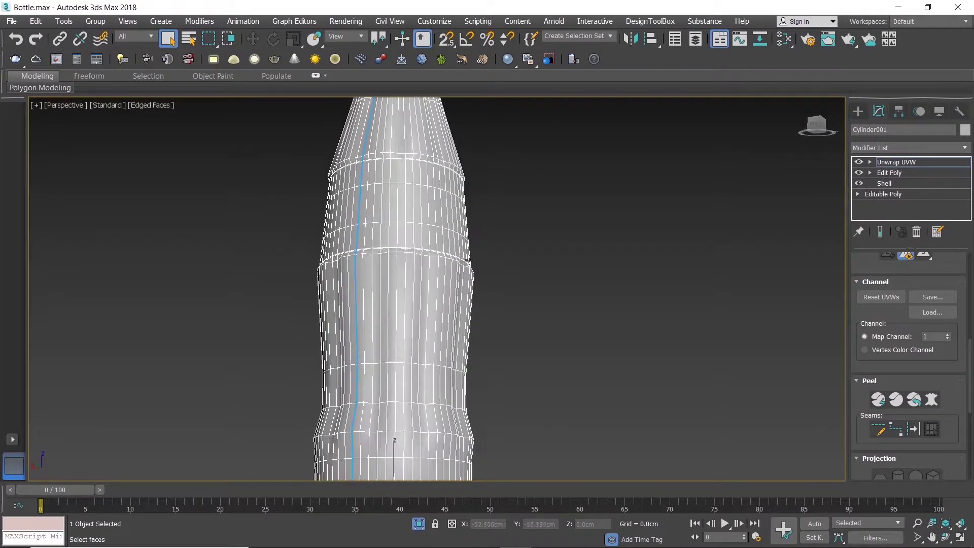
mouse_move(434, 309)
alt+middle_down()
mouse_move(446, 285)
mouse_move(411, 368)
alt+middle_up()
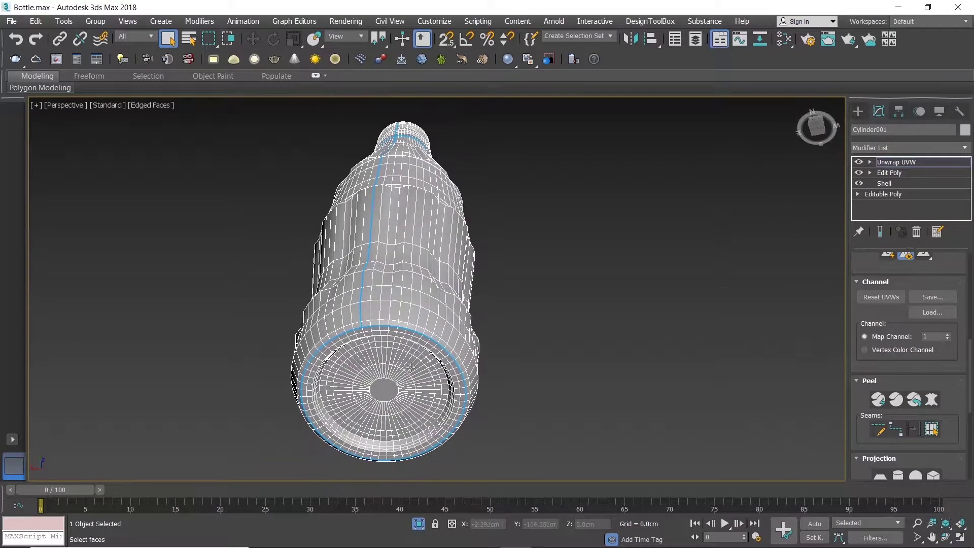
Select the bottle's base faces and give them a Planar projection in the UV editor.
click(933, 429)
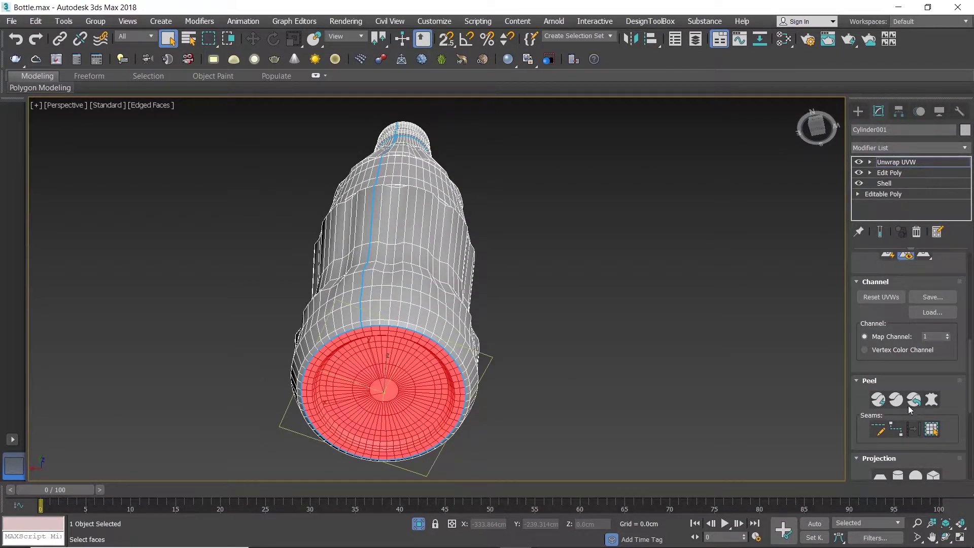
scroll(908, 385, up, 2)
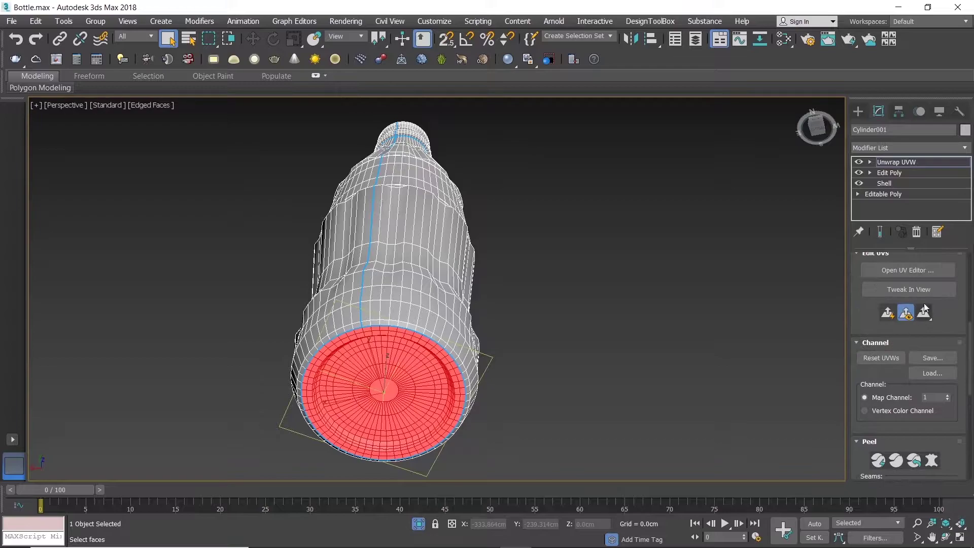
click(918, 270)
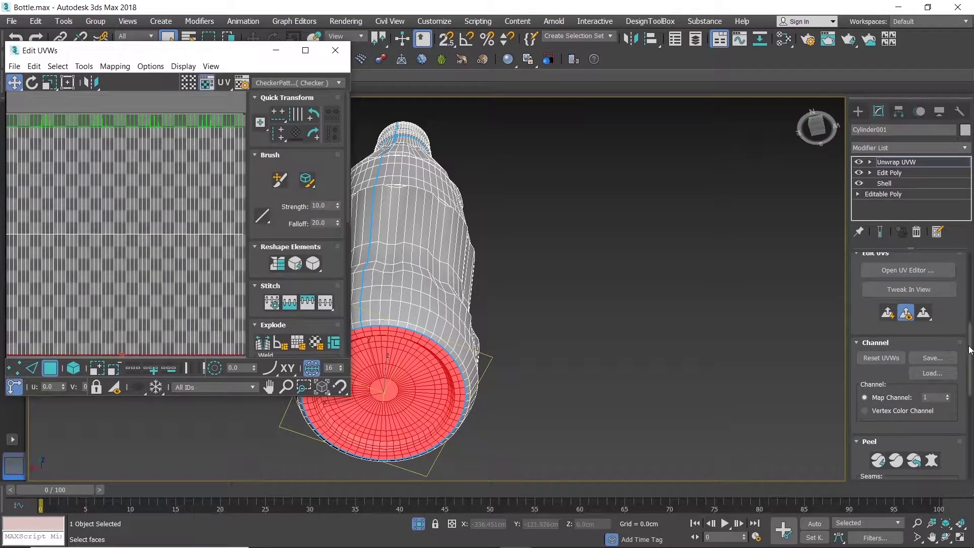
drag(970, 350, 969, 396)
click(881, 384)
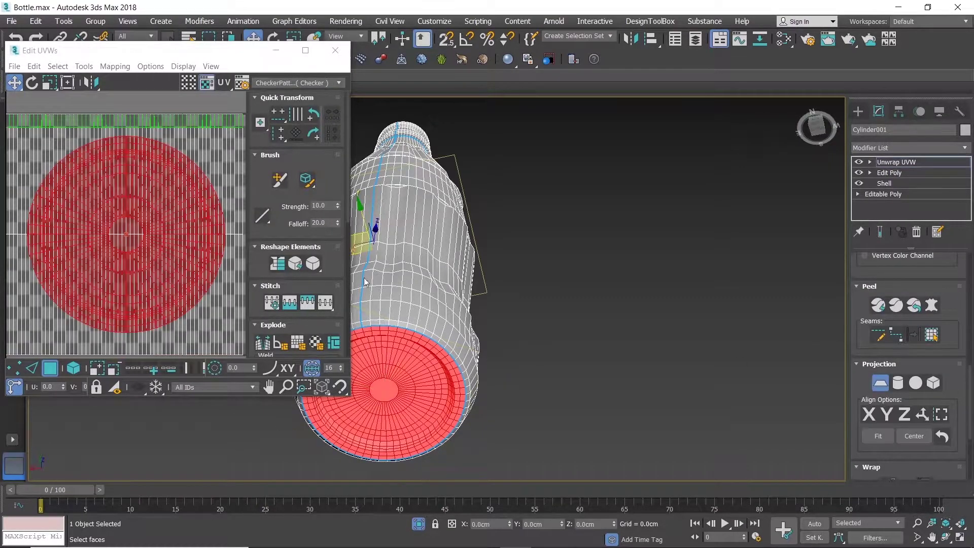
Move the circular base island off the map, relax it by polygon angles, and restore the editor.
click(305, 50)
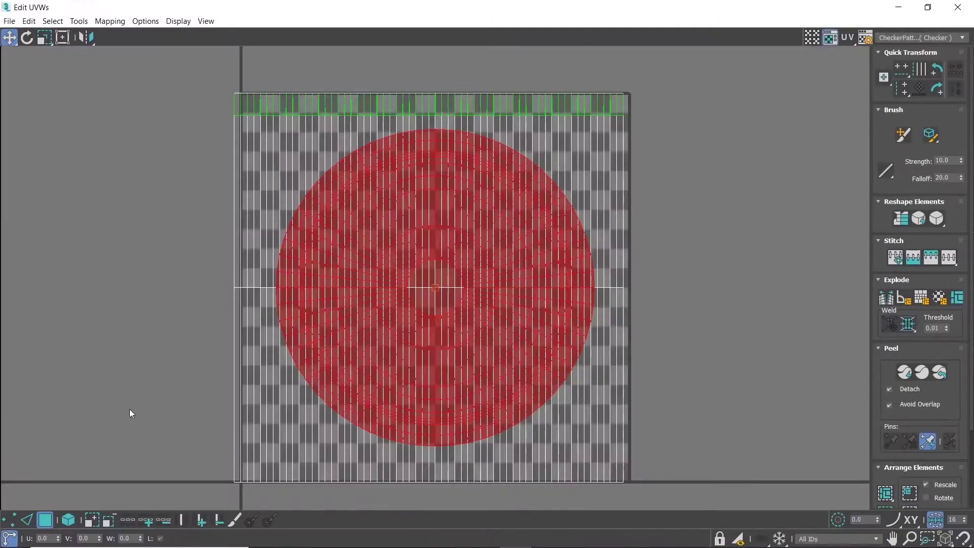
click(67, 526)
scroll(444, 350, down, 3)
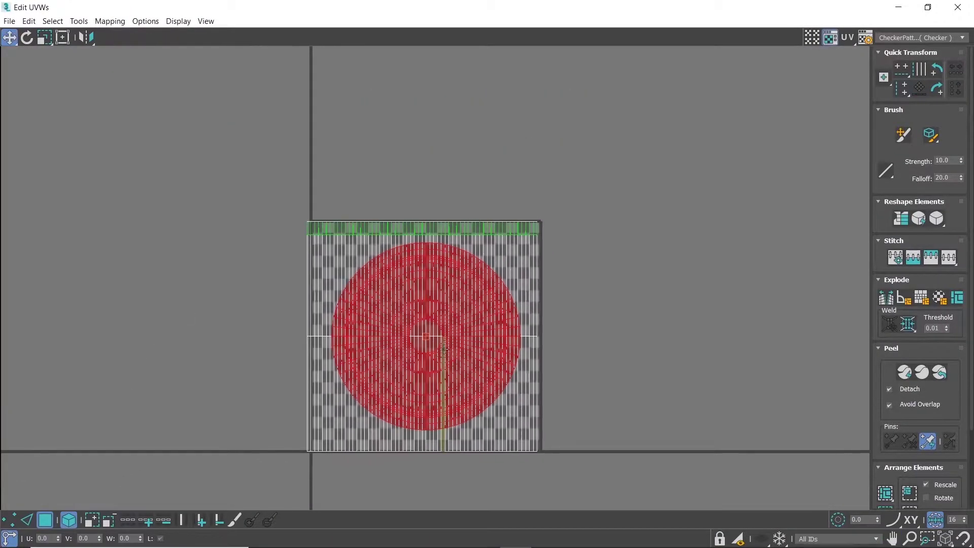
drag(445, 349, 702, 211)
middle_drag(702, 211, 617, 302)
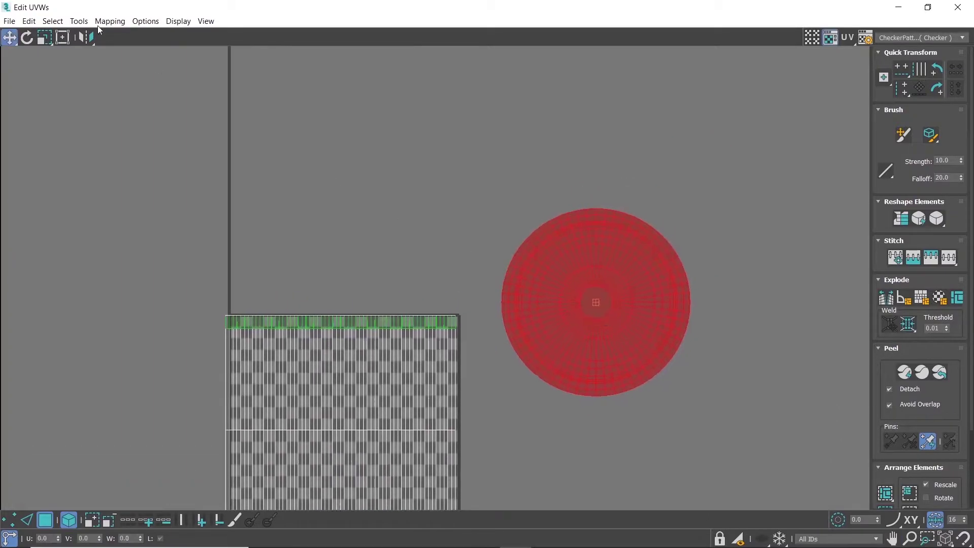
click(937, 219)
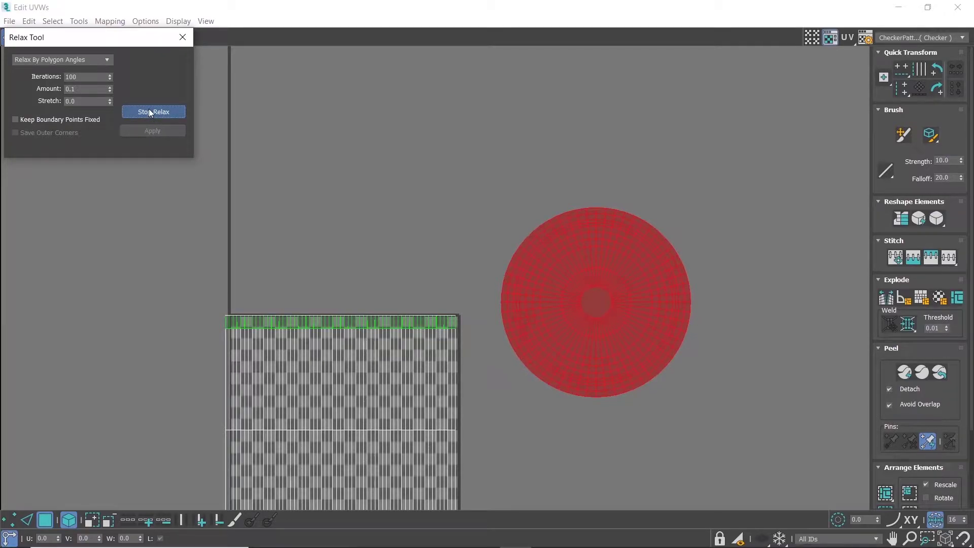
click(149, 111)
click(182, 37)
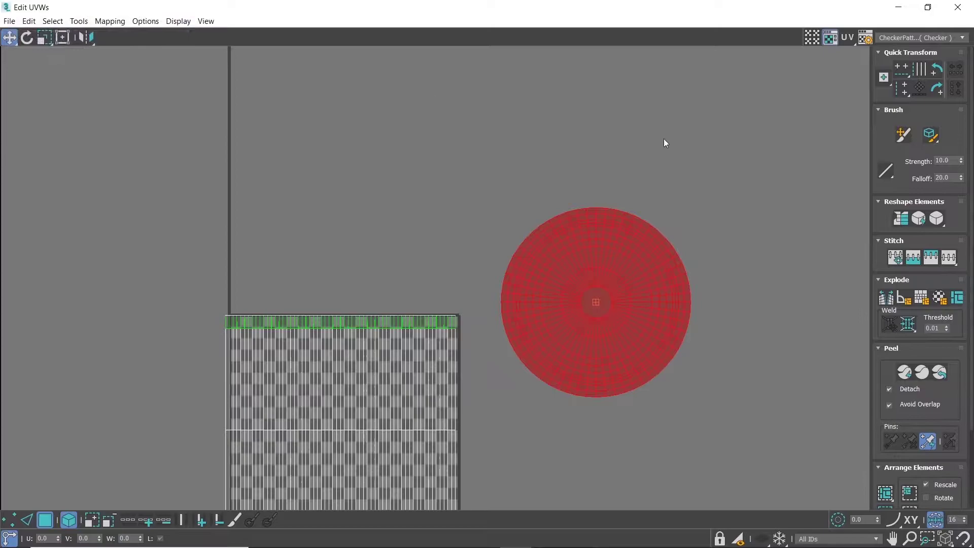
click(928, 6)
mouse_move(745, 126)
alt+middle_down()
mouse_move(443, 252)
mouse_move(443, 152)
alt+middle_up()
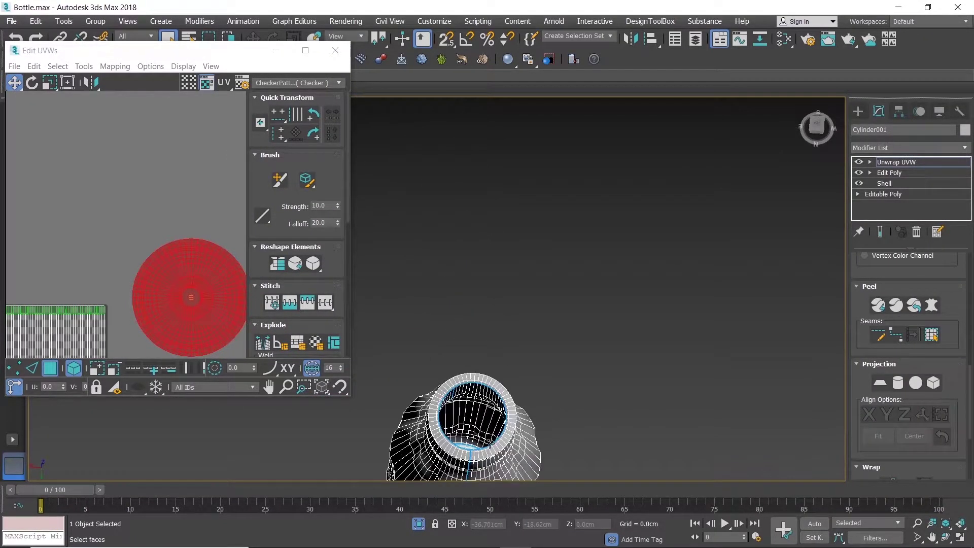
Select the inner bottom faces, grow them to the seams, and planar-map them.
alt+middle_drag(443, 152, 475, 367)
click(475, 367)
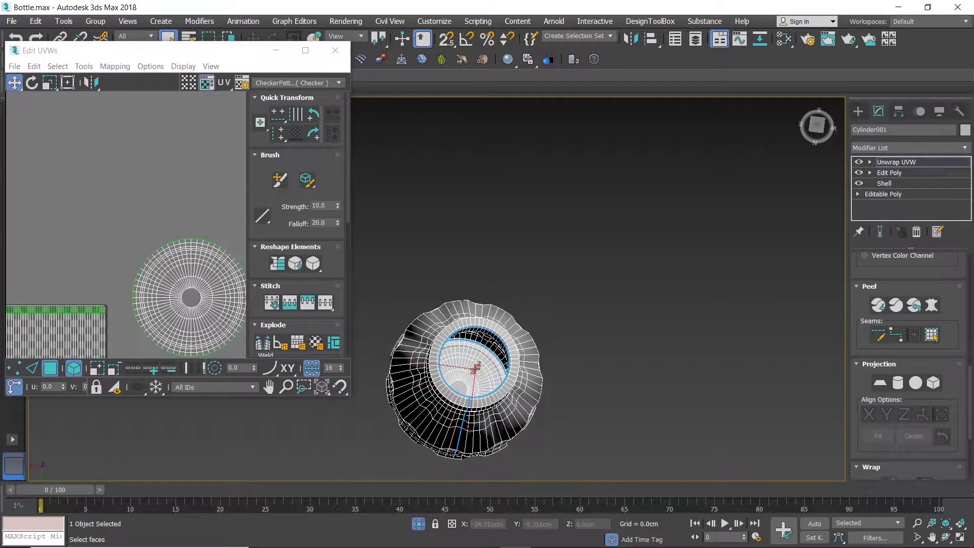
click(931, 334)
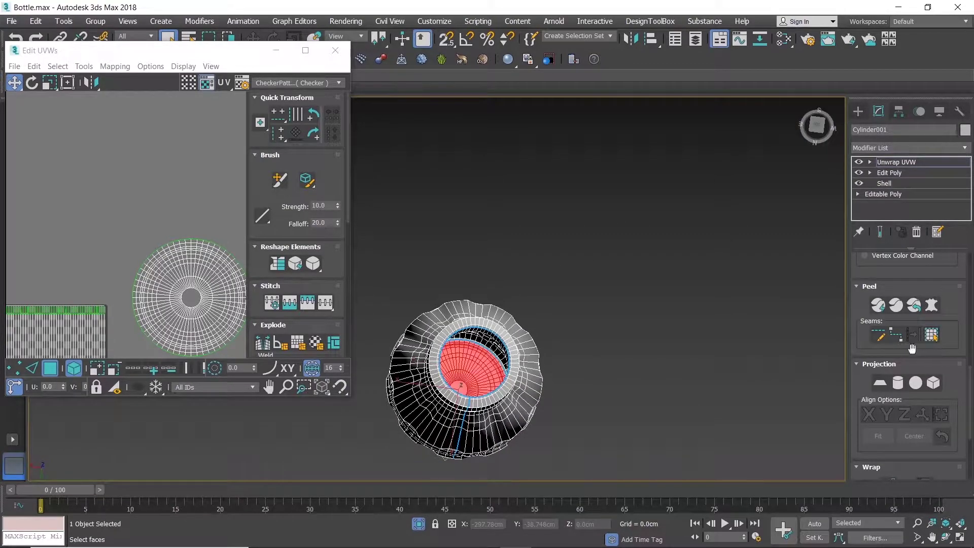
click(887, 385)
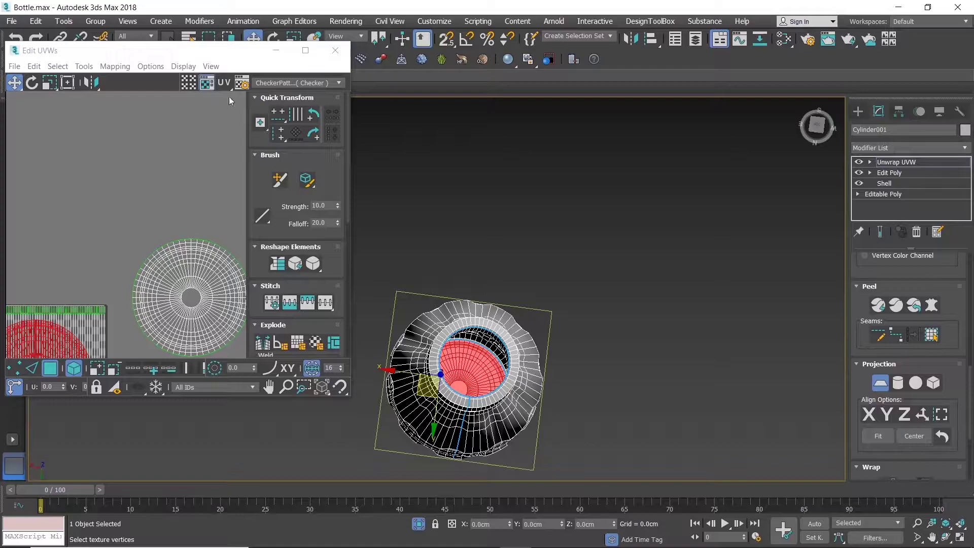
Move the new circular island beside the first, relax it, and restore the editor.
click(305, 50)
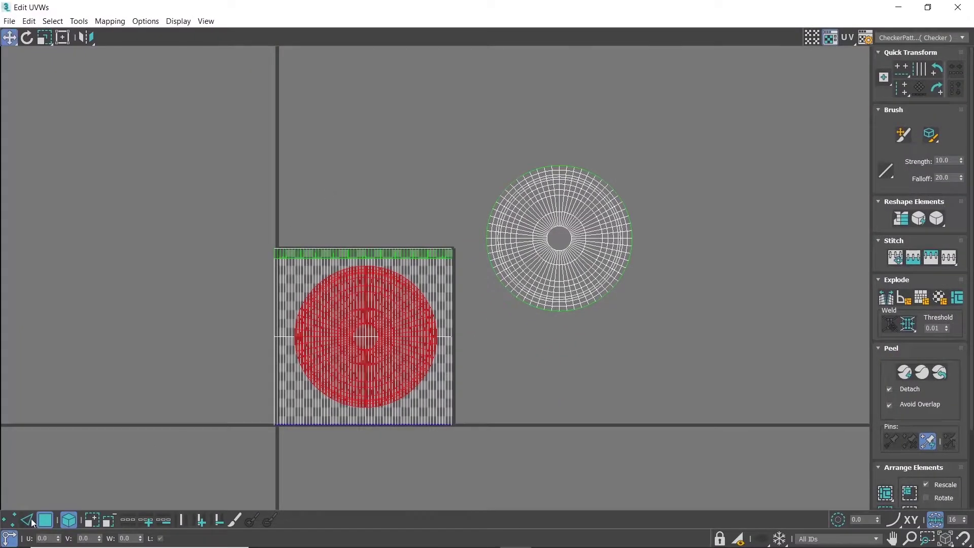
drag(353, 335, 411, 144)
click(937, 217)
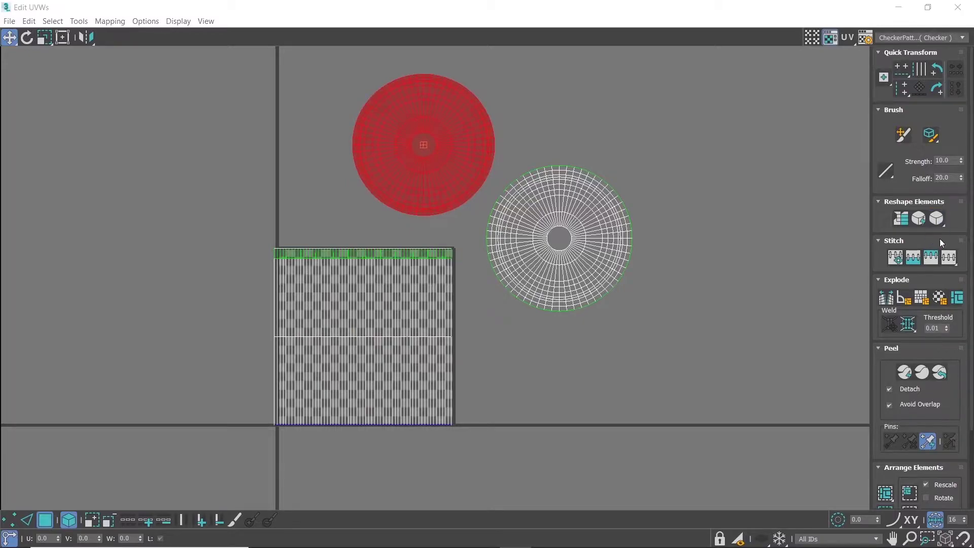
click(147, 110)
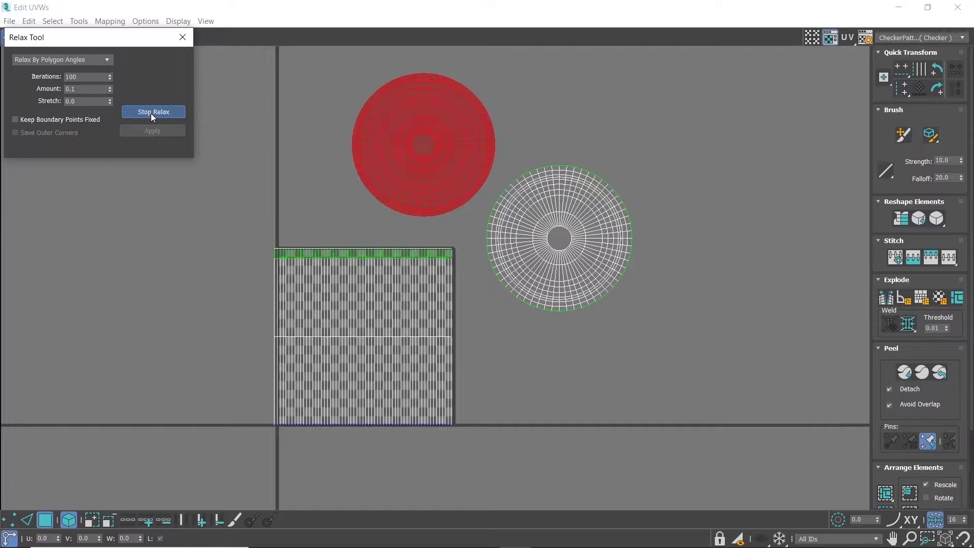
click(151, 114)
click(183, 37)
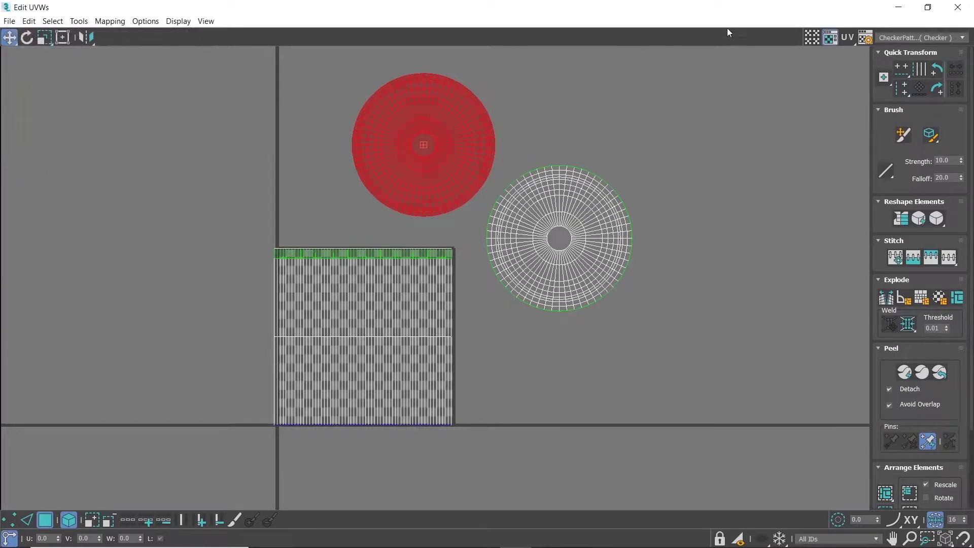
click(928, 7)
mouse_move(491, 213)
alt+middle_down()
mouse_move(491, 291)
mouse_move(488, 276)
alt+middle_up()
click(488, 260)
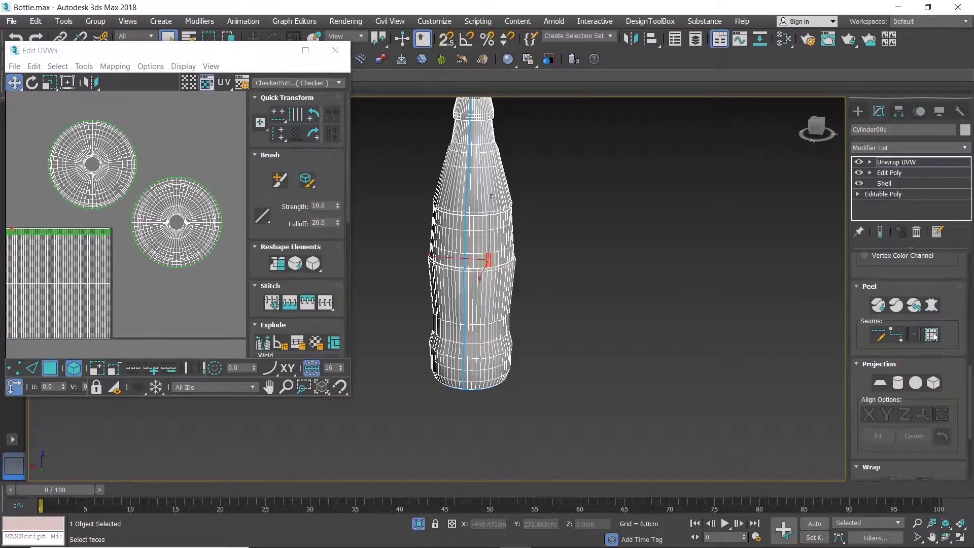
Grow the selection to the whole bottle body, then pelt, relax and commit its UVs.
click(933, 335)
click(933, 305)
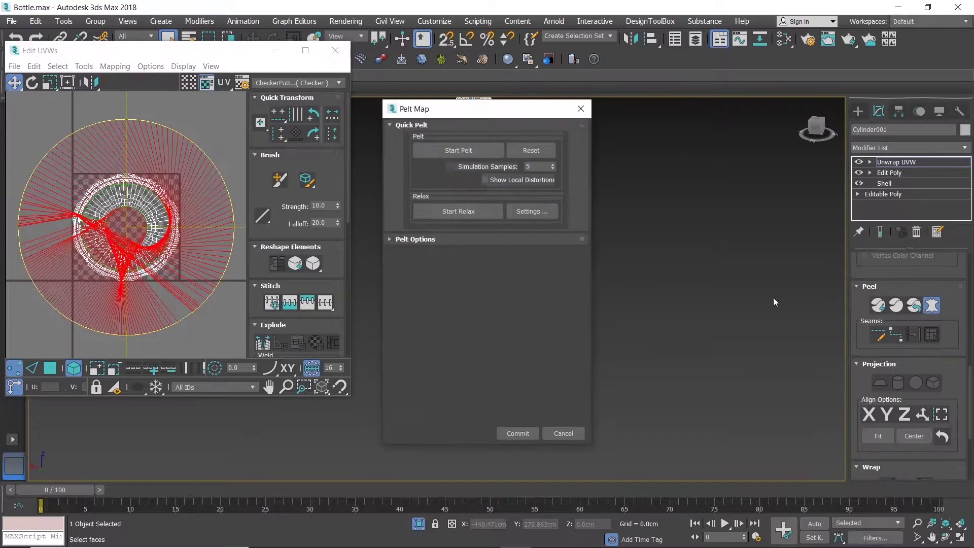
click(478, 153)
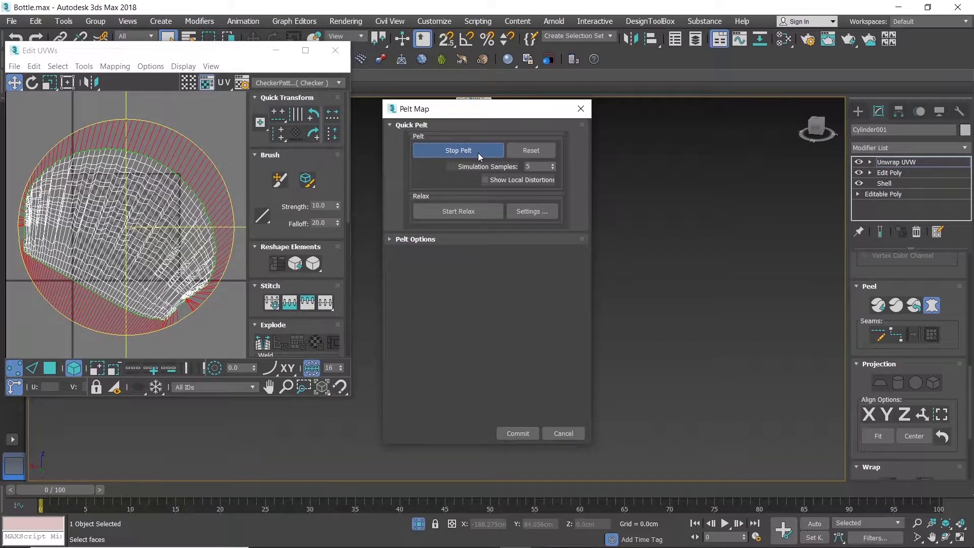
click(466, 208)
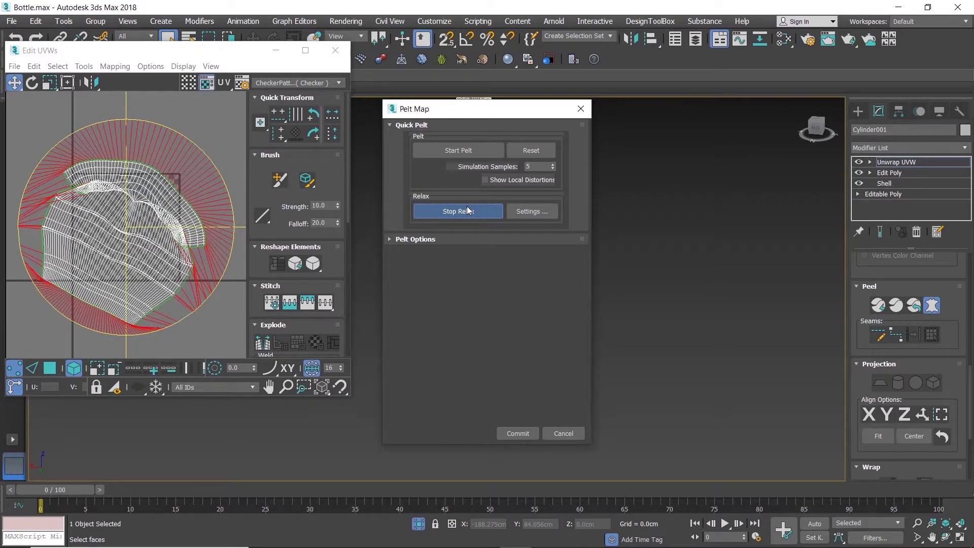
click(468, 210)
click(533, 432)
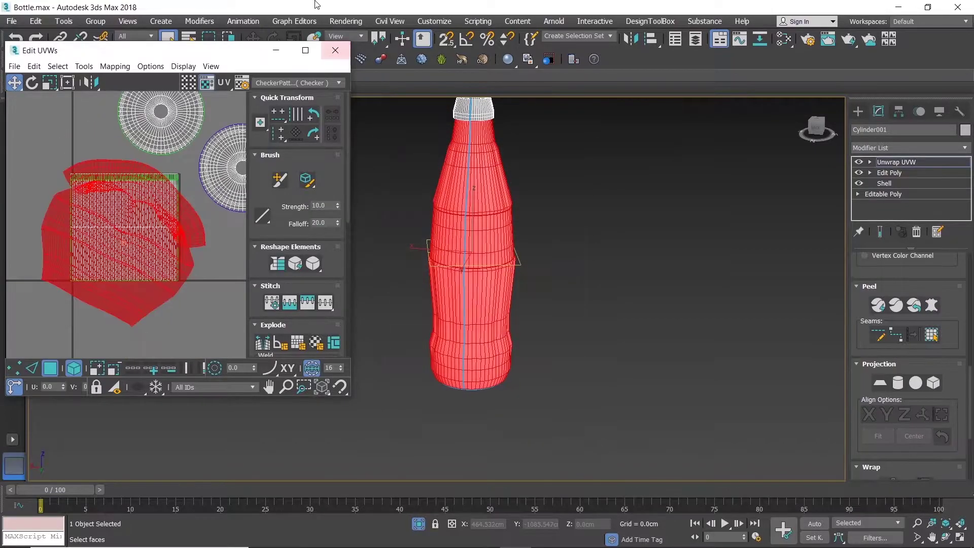
Move the body shell clear in the maximized UV editor and relax it at stretch 0.5, 200 iterations.
click(304, 50)
drag(351, 291, 266, 186)
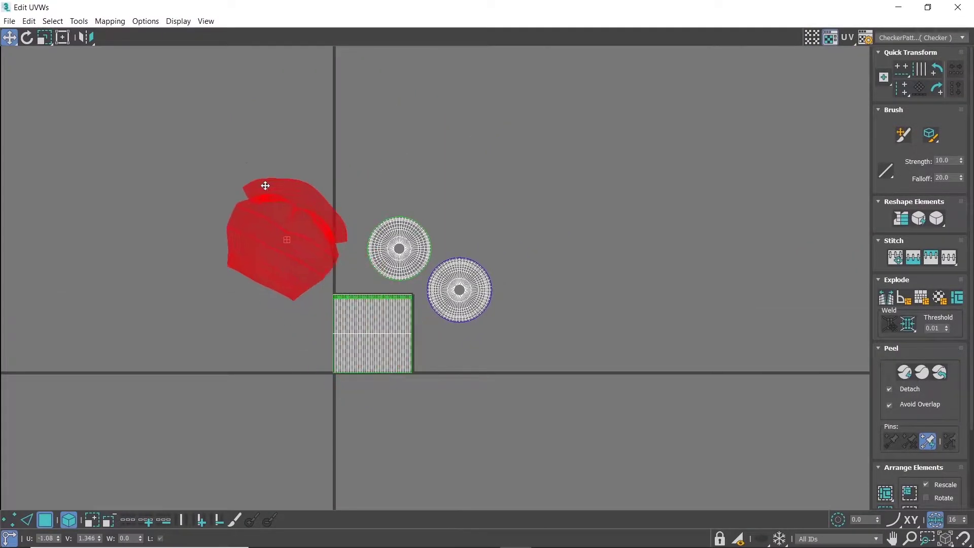
drag(936, 218, 936, 239)
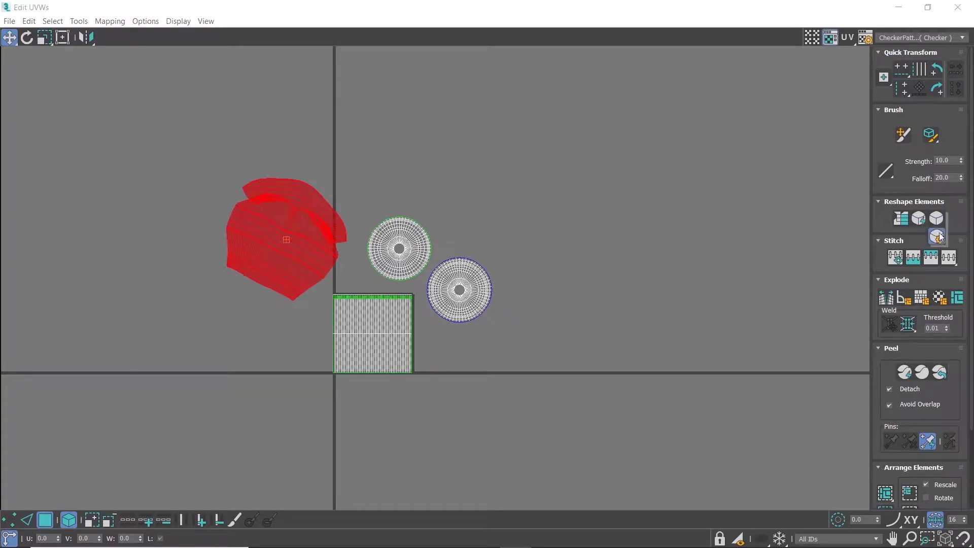
click(78, 102)
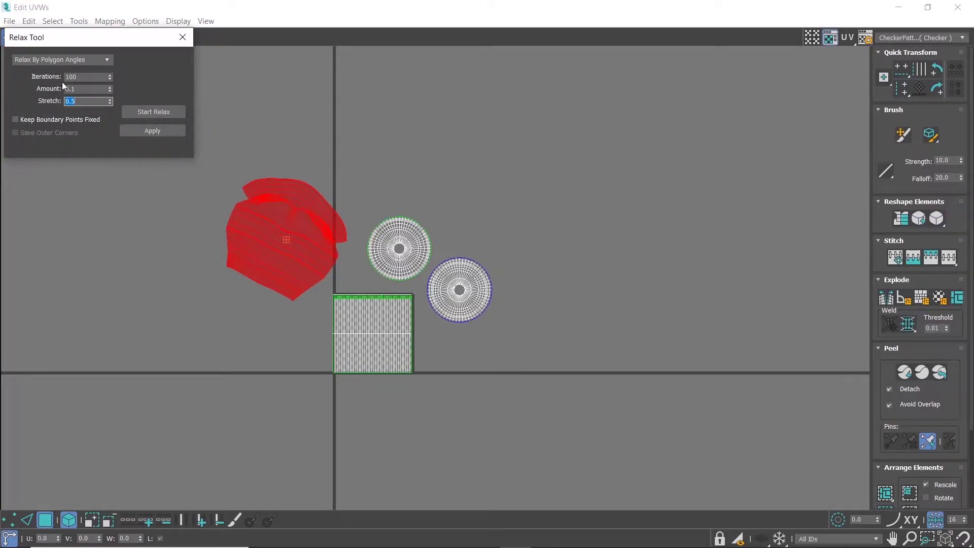
click(82, 76)
text(00)
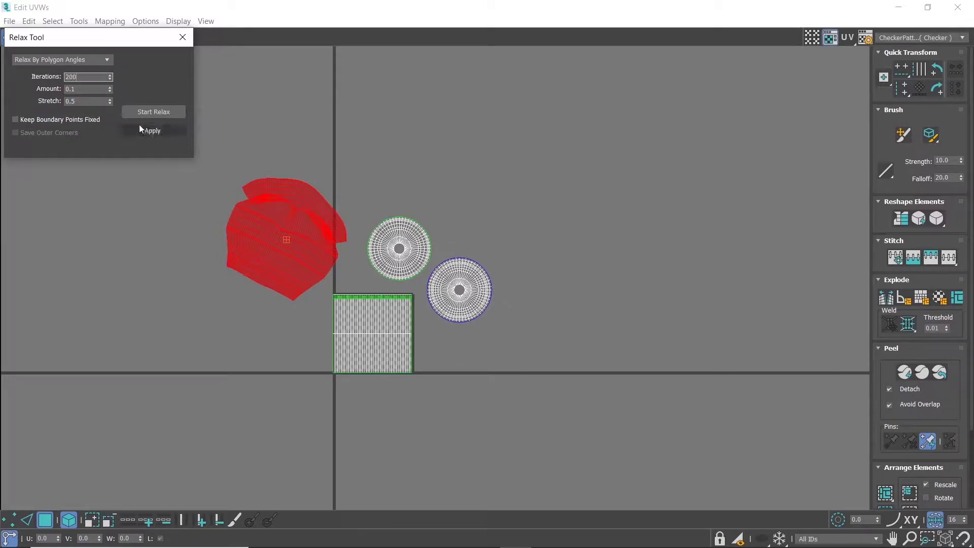
click(147, 113)
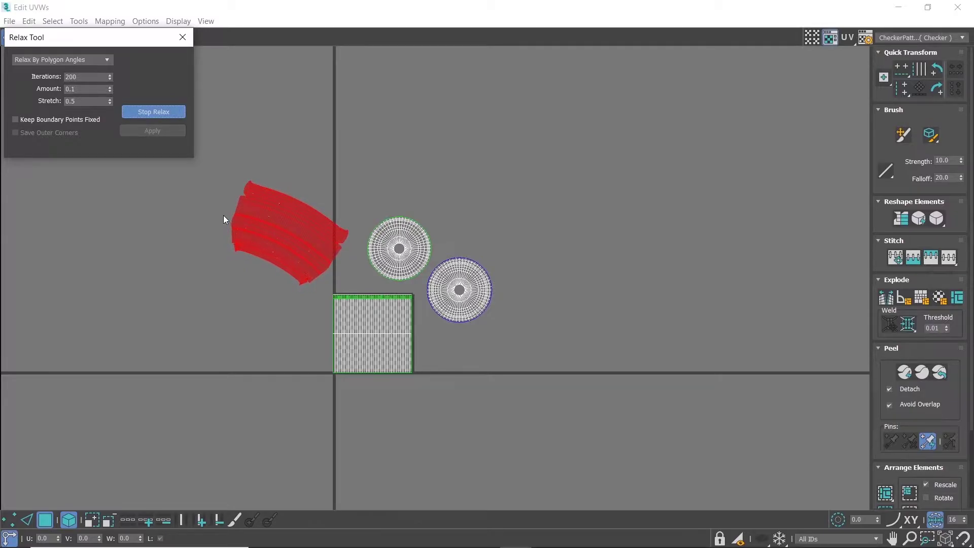
Run further relax passes on the body shell with adjusted iterations and apply the result.
scroll(261, 217, up, 2)
scroll(254, 213, up, 2)
scroll(211, 179, up, 1)
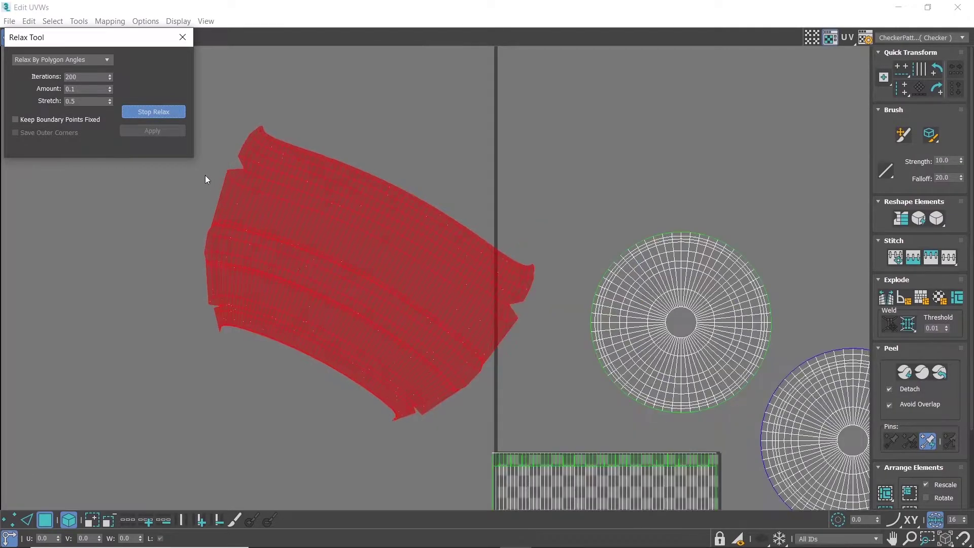
click(142, 110)
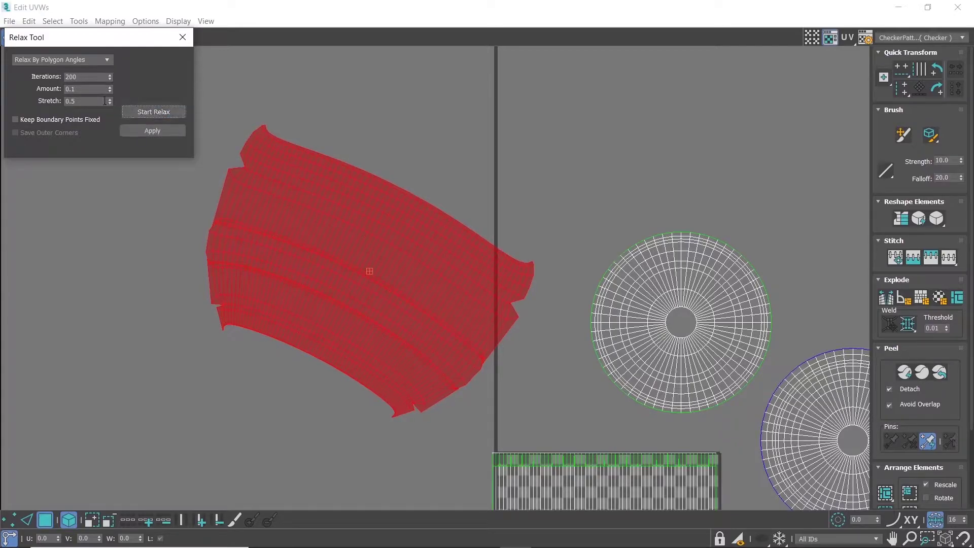
double_click(89, 77)
text(100)
click(153, 111)
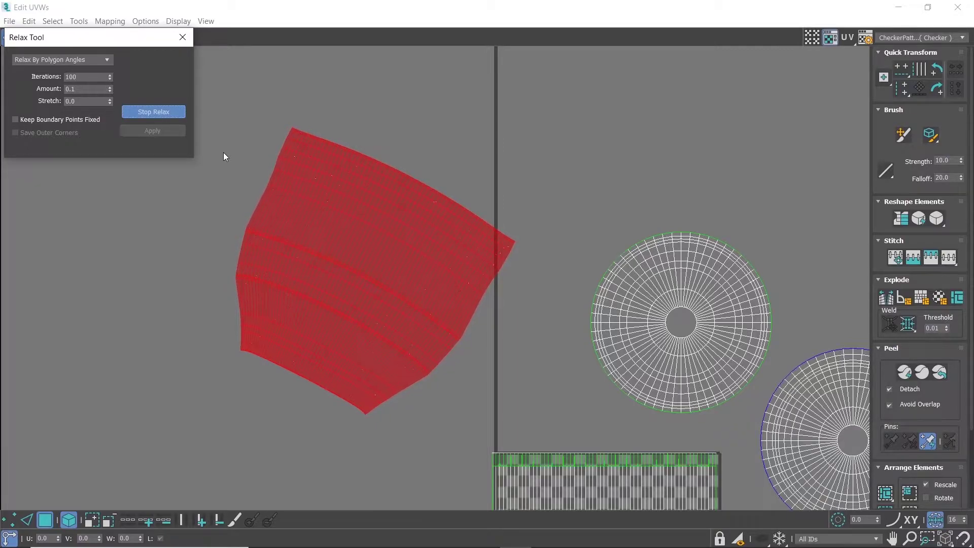
click(159, 116)
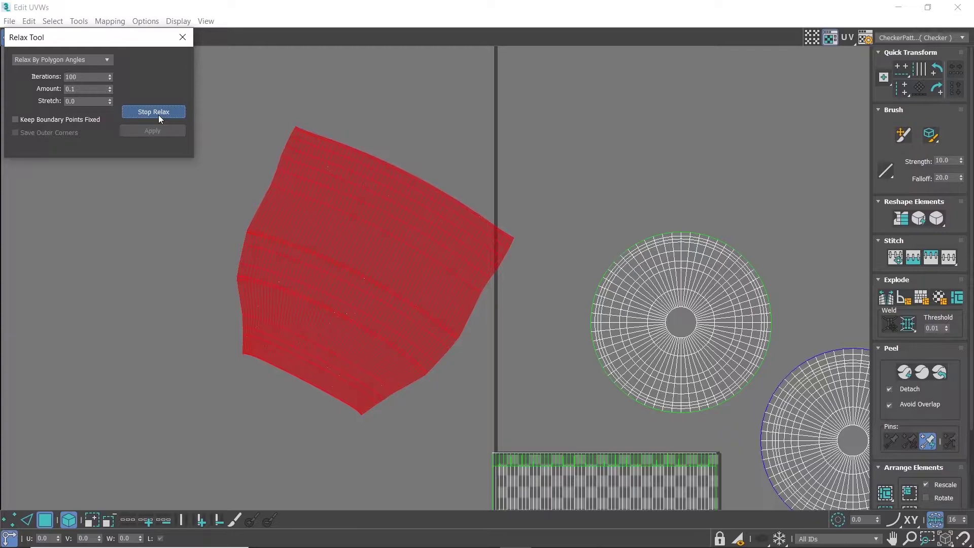
click(159, 114)
drag(88, 79, 22, 71)
text(200)
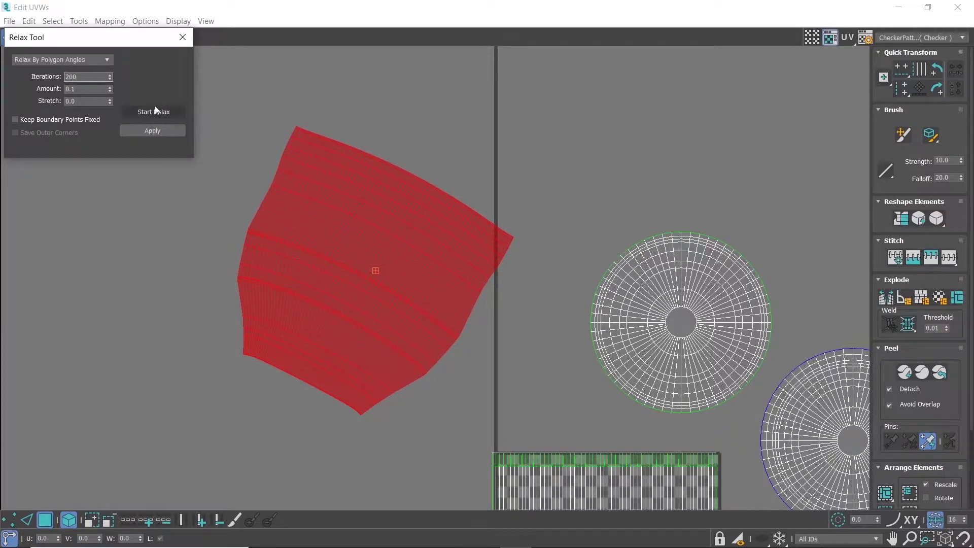
click(155, 110)
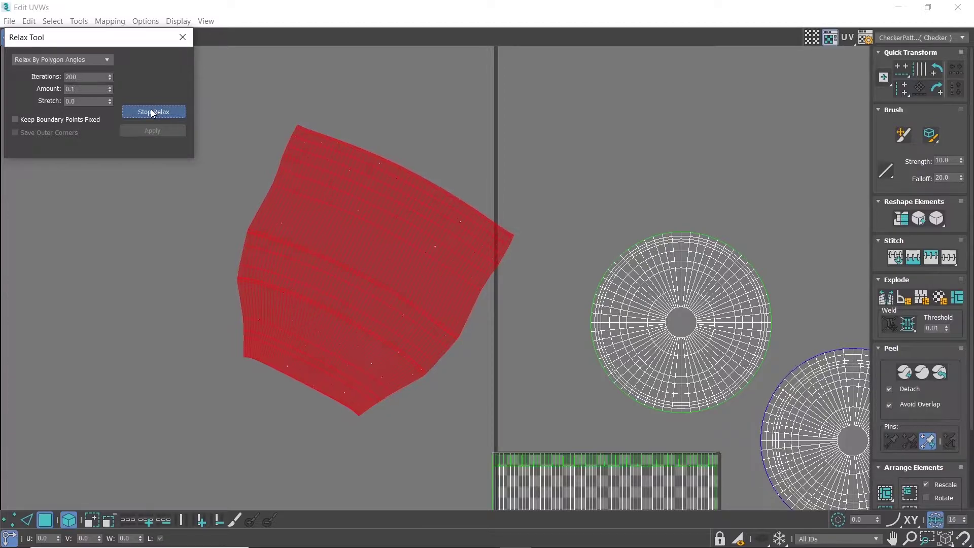
click(152, 112)
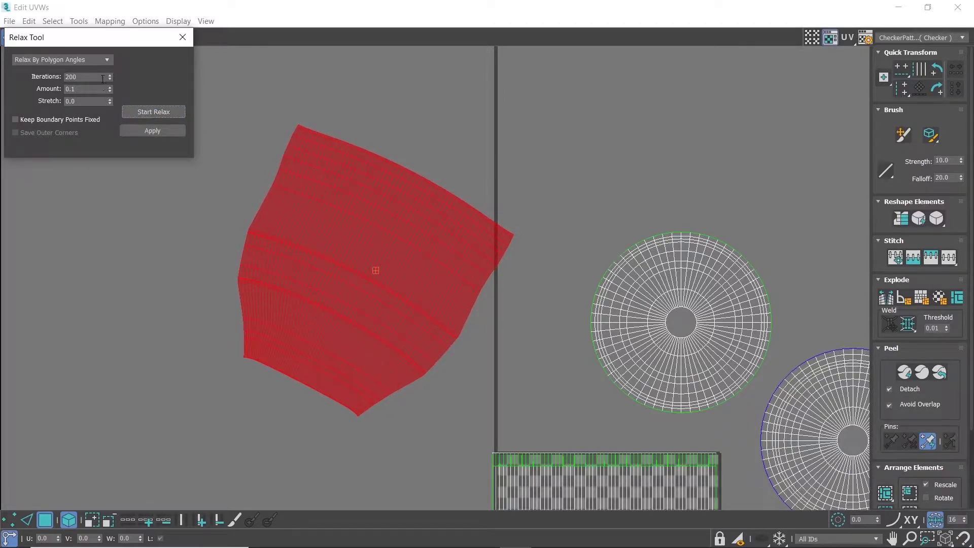
click(154, 130)
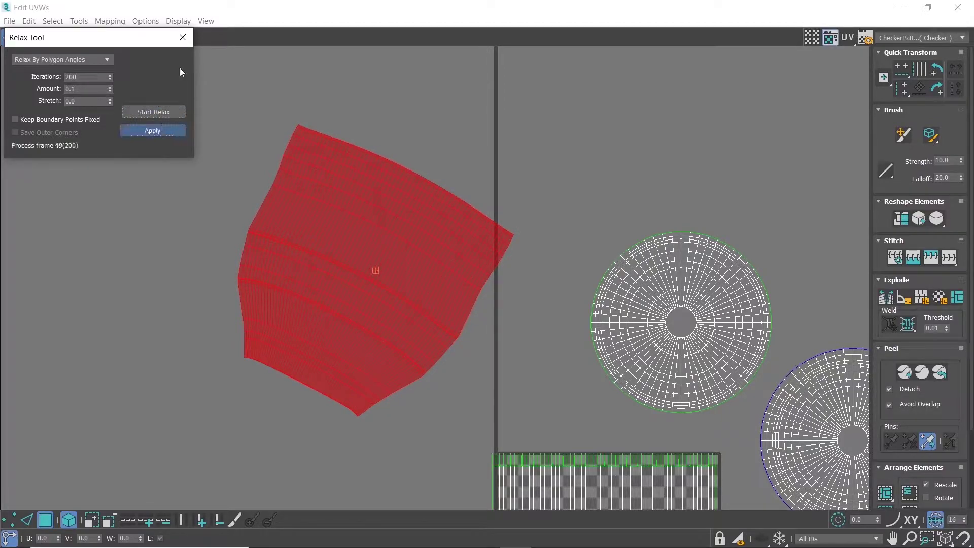
Place the relaxed body shell beside the circular islands and restore the UV editor window.
click(183, 36)
scroll(443, 348, down, 3)
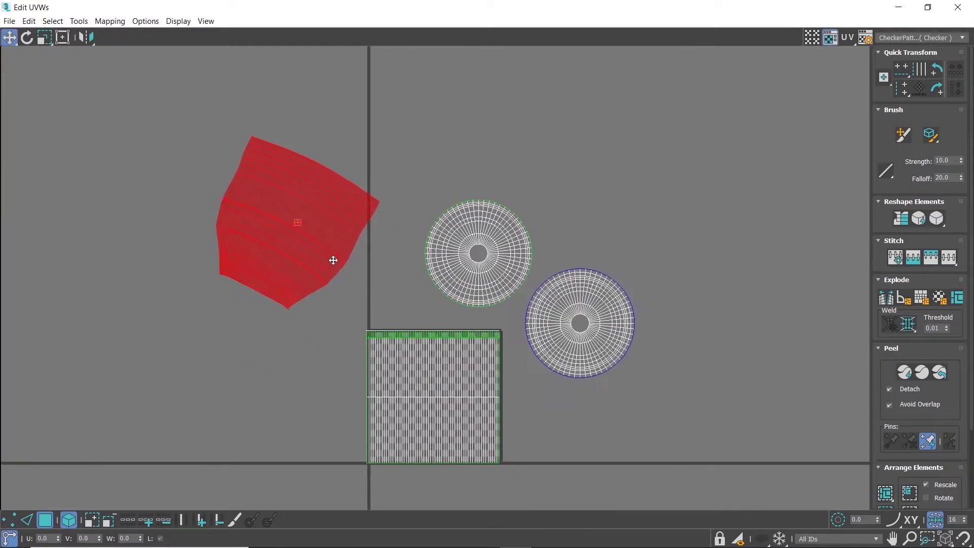
scroll(333, 261, down, 2)
drag(337, 232, 359, 236)
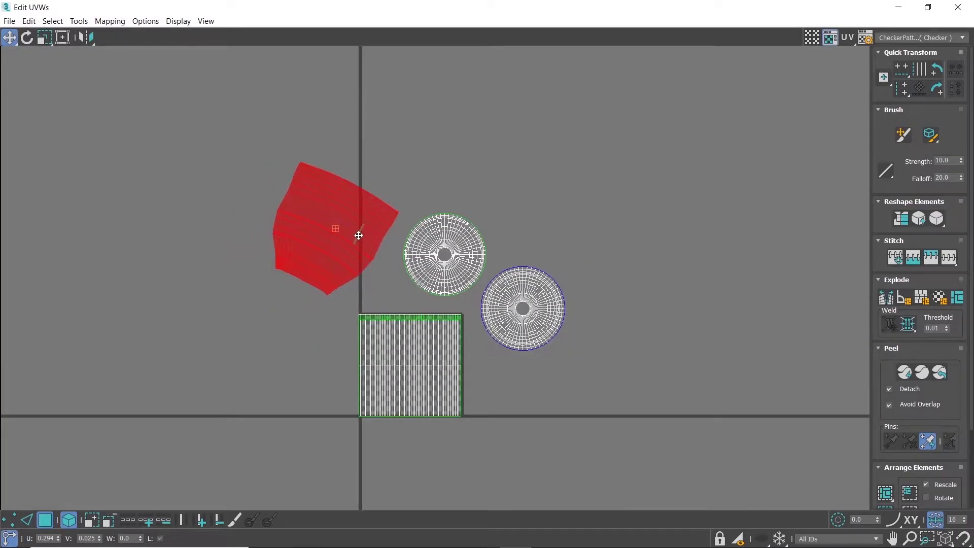
click(927, 7)
scroll(512, 170, up, 4)
Select the bottle neck faces, then pelt, relax and commit their UV unwrap.
click(512, 184)
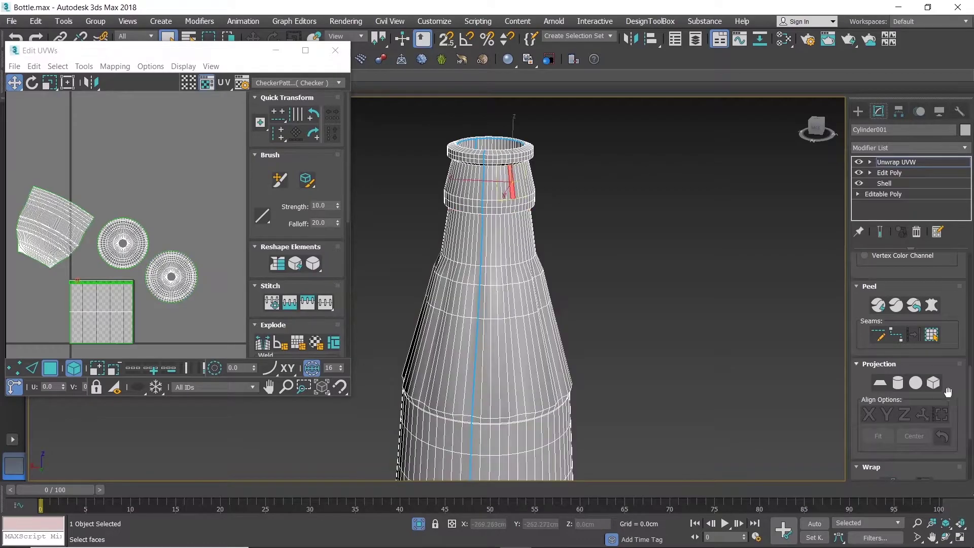
click(931, 335)
click(932, 305)
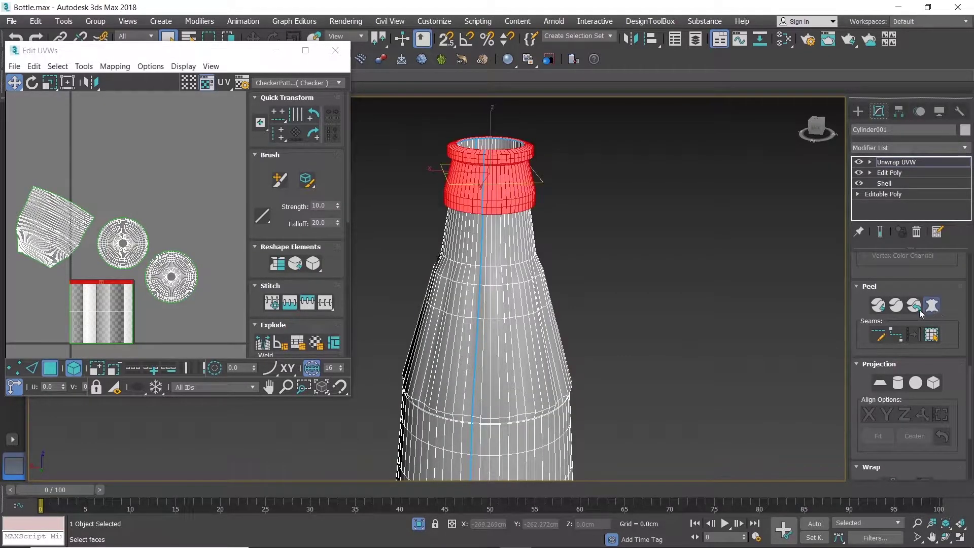
click(452, 152)
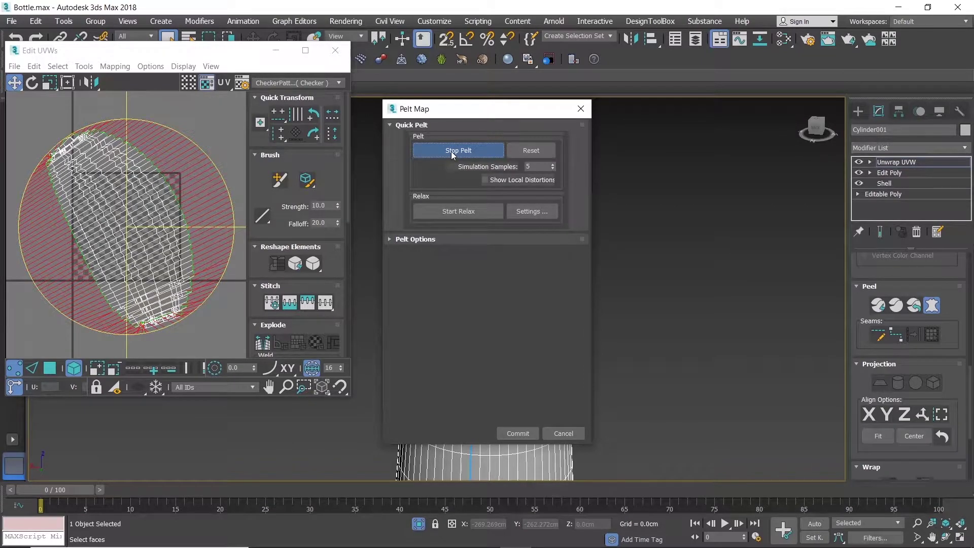
click(452, 152)
click(457, 211)
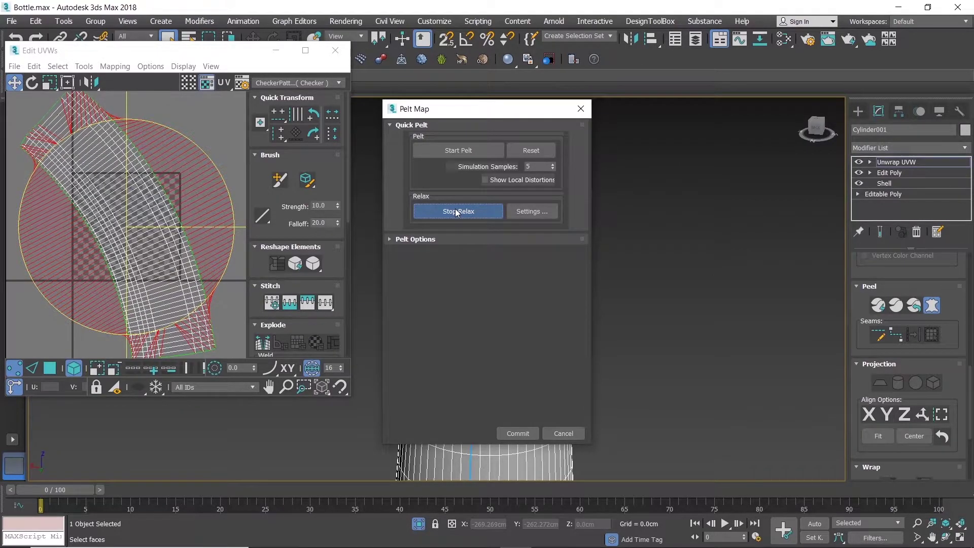
click(457, 212)
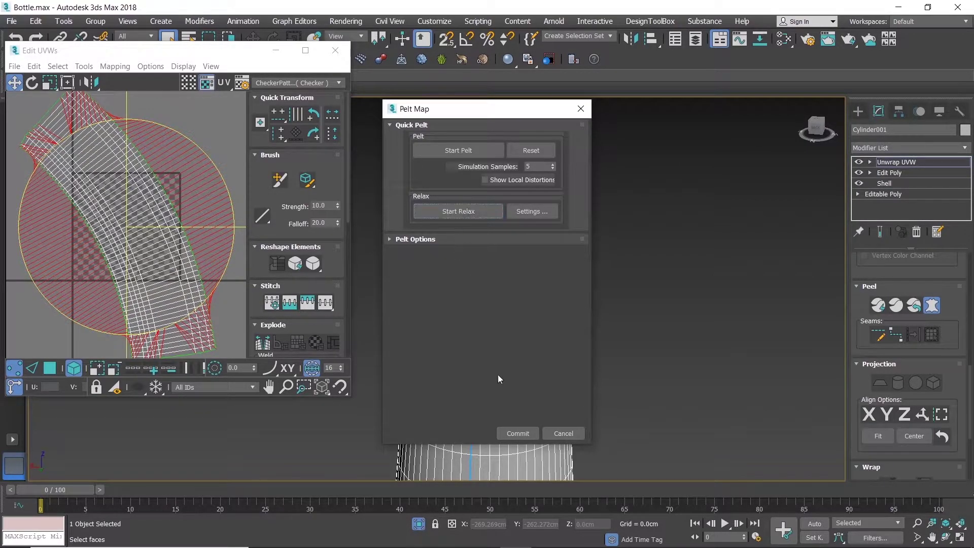
click(513, 430)
Move the new UV shell to the right, clear of the other shells, in the maximized editor.
click(305, 47)
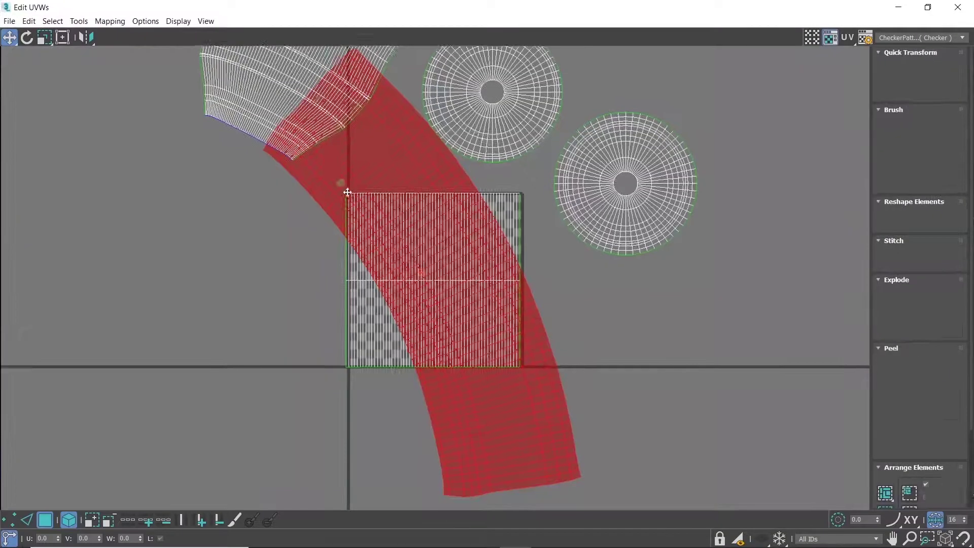
scroll(224, 330, down, 3)
scroll(224, 330, down, 2)
drag(304, 245, 484, 235)
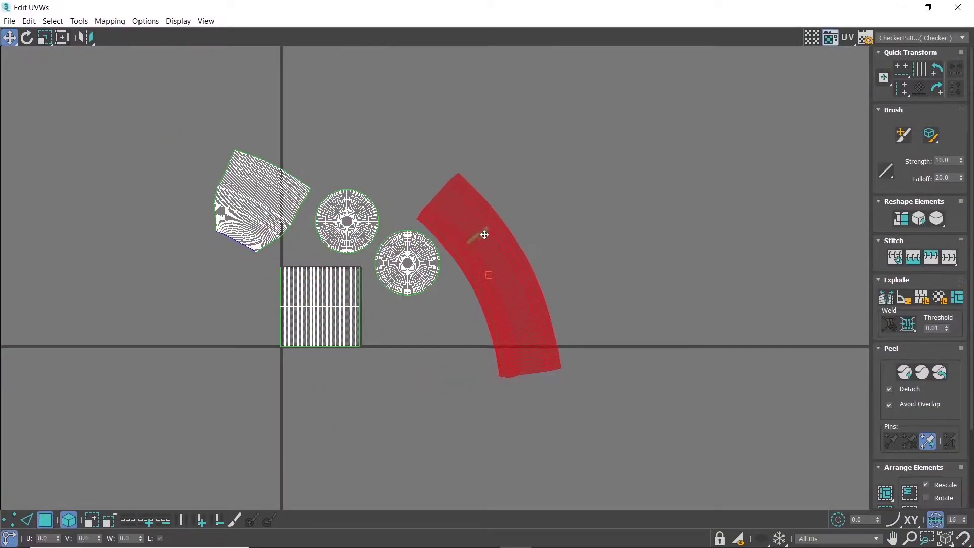
Run two relax passes on the moved shell, the second at 100 iterations, then restore the editor window.
drag(936, 218, 936, 239)
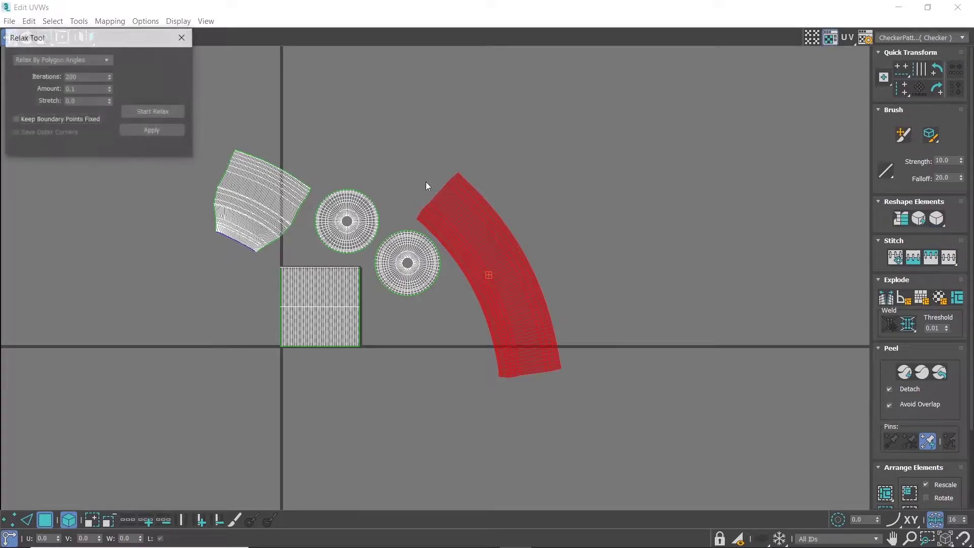
click(136, 113)
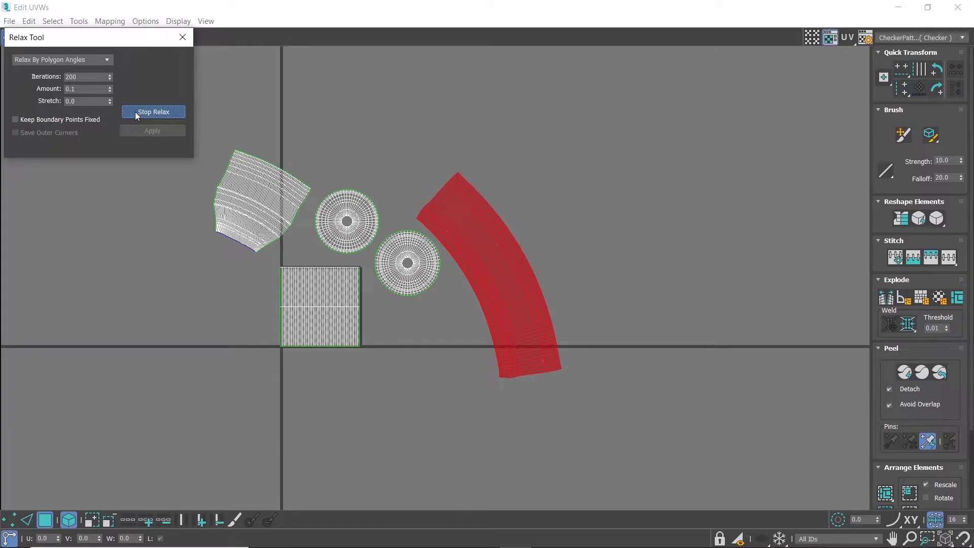
click(135, 112)
double_click(82, 76)
text(100)
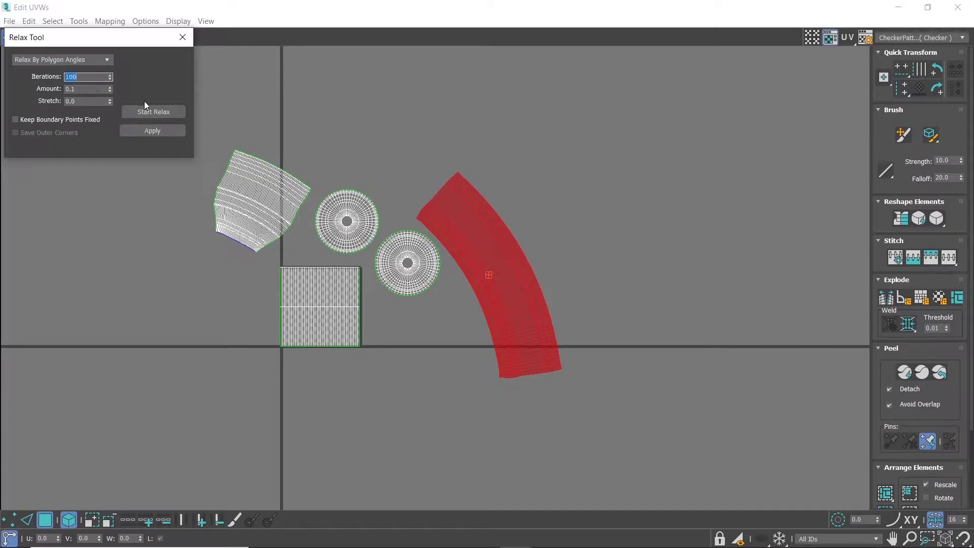
click(155, 112)
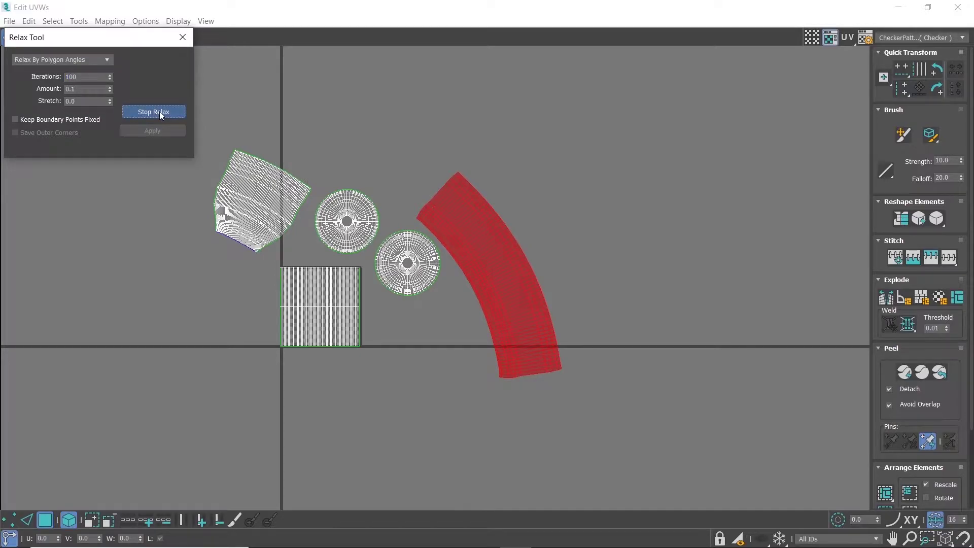
click(160, 113)
click(183, 38)
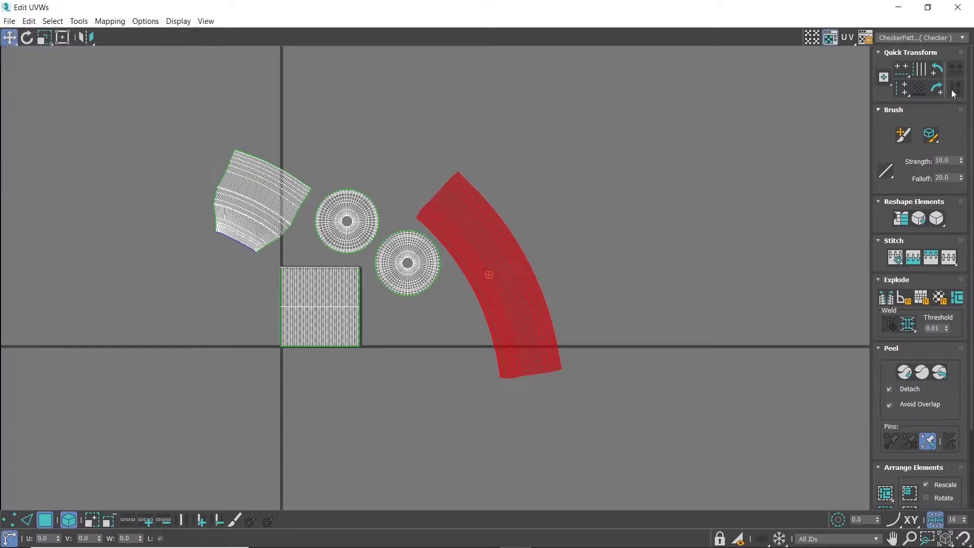
click(928, 7)
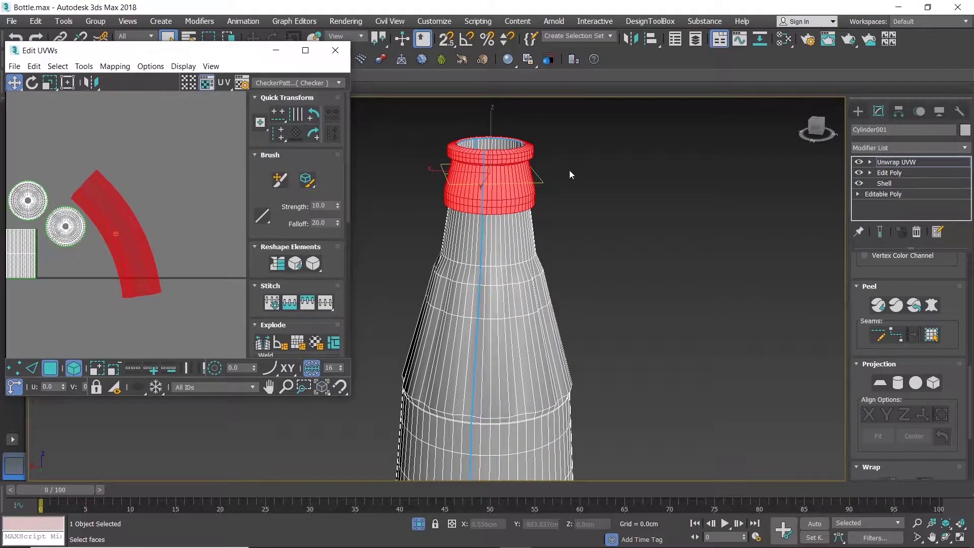
Clear the selection and select the faces lining the inside of the bottle neck.
click(212, 196)
mouse_move(549, 221)
alt+middle_down()
mouse_move(533, 258)
mouse_move(508, 239)
alt+middle_up()
click(494, 224)
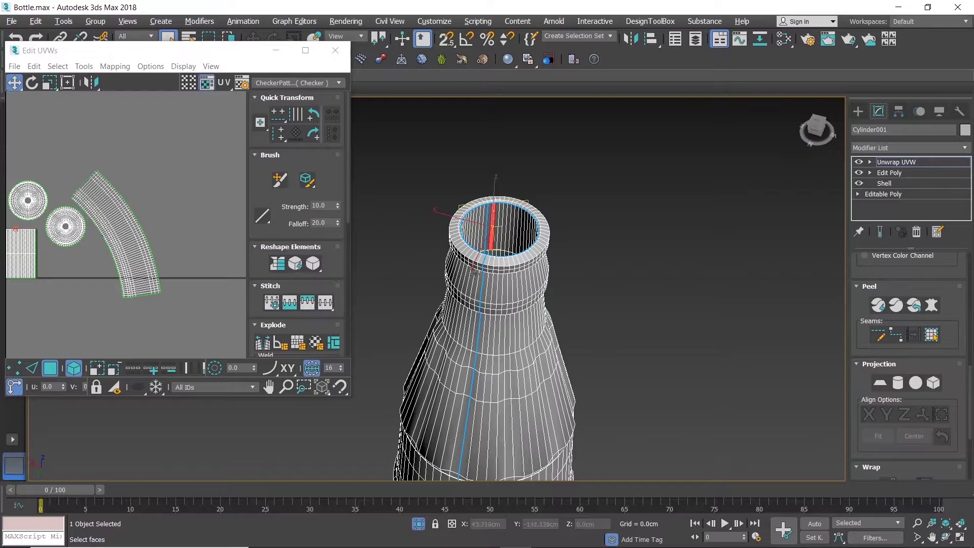
scroll(484, 223, up, 5)
click(933, 338)
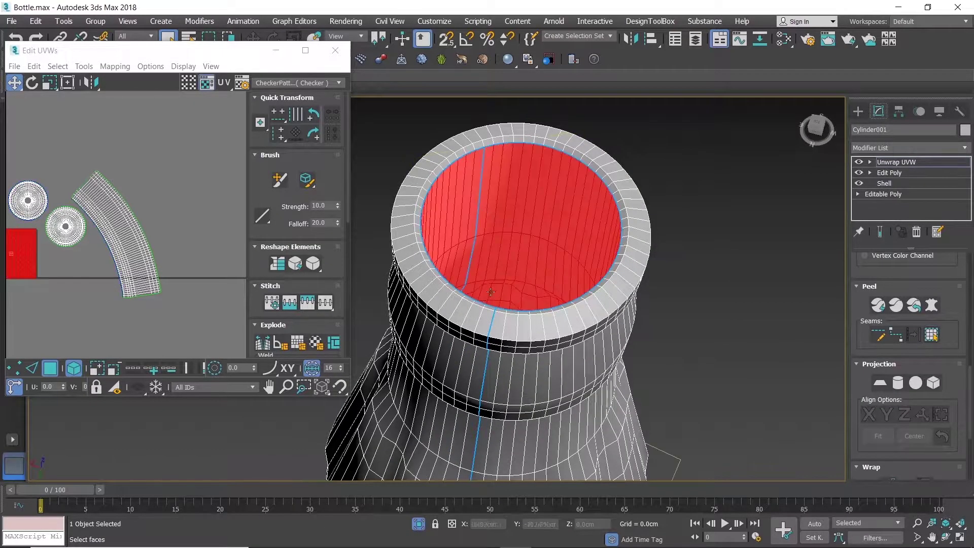
mouse_move(457, 203)
middle_down()
mouse_move(458, 317)
mouse_move(459, 285)
middle_up()
scroll(458, 317, down, 4)
Try a pelt unwrap on the inner neck faces, cancel it, and close the UV editor.
click(931, 306)
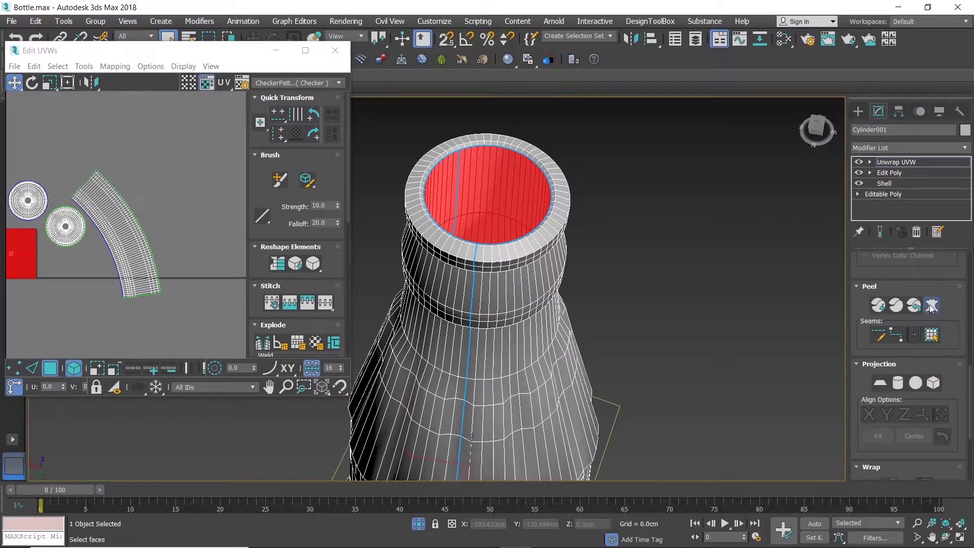
click(468, 151)
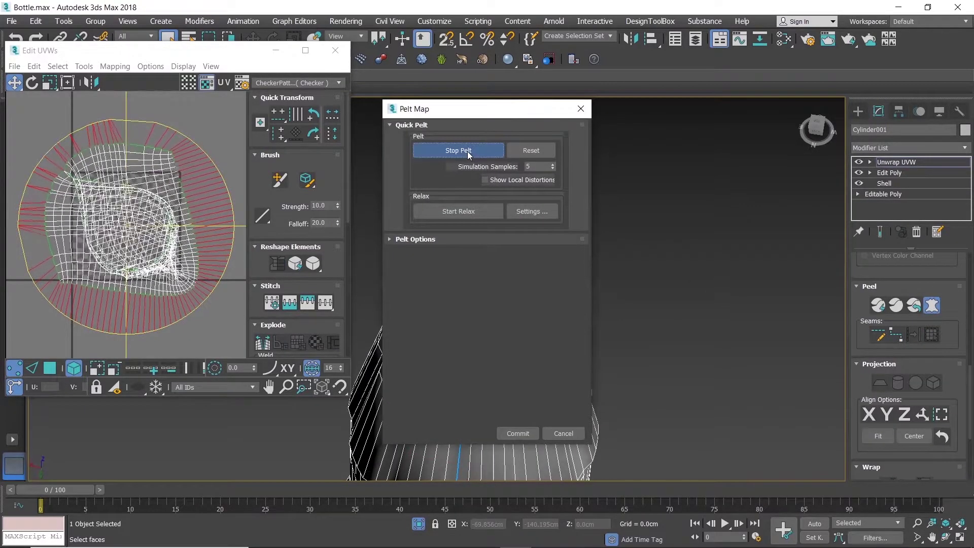
click(468, 151)
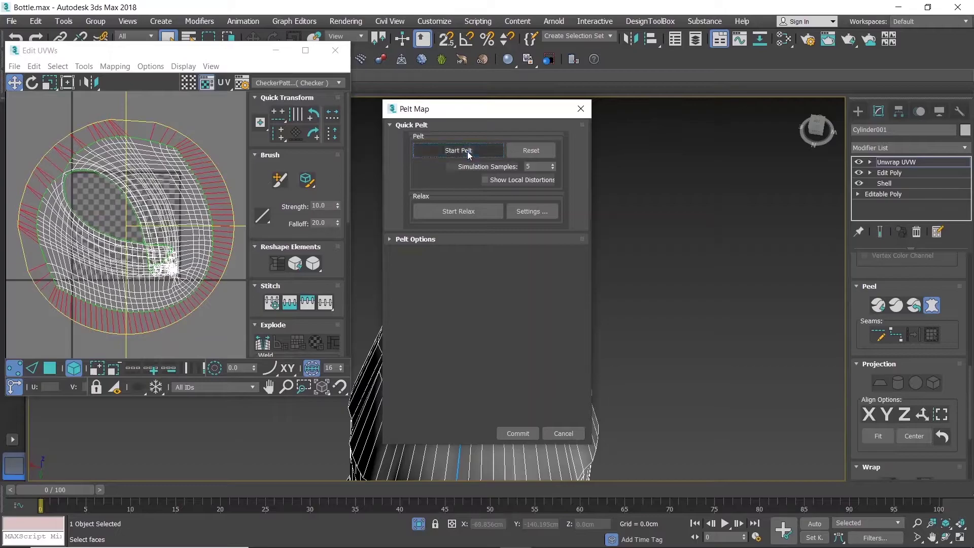
click(555, 433)
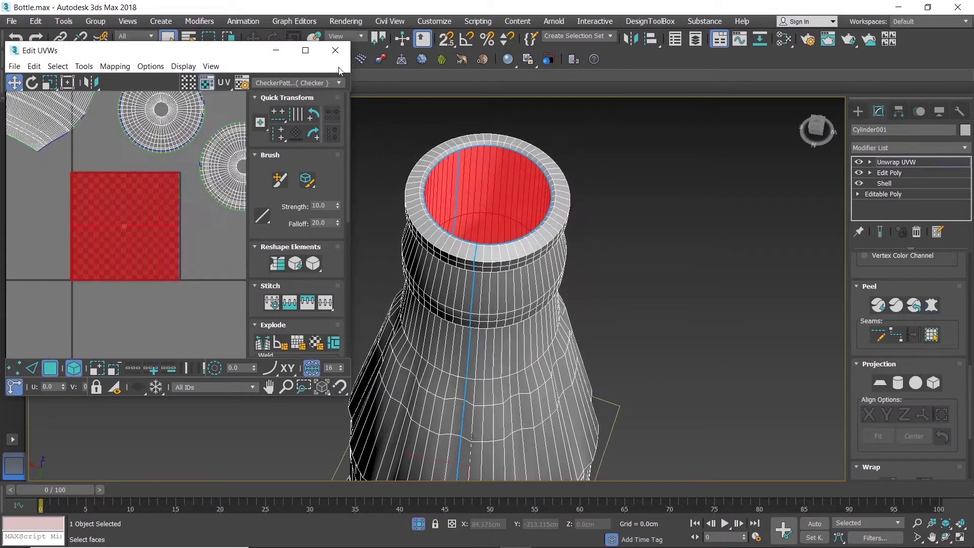
click(336, 50)
Clear the inner neck selection and start a point-to-point seam at a rim vertex.
scroll(446, 142, up, 5)
scroll(464, 147, up, 3)
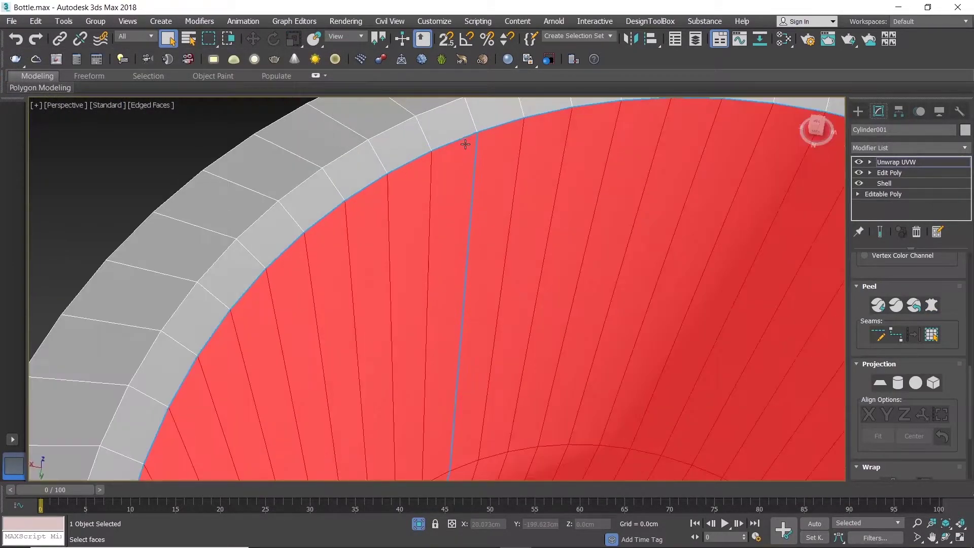
scroll(463, 153, down, 5)
alt+middle_drag(463, 162, 444, 252)
click(531, 293)
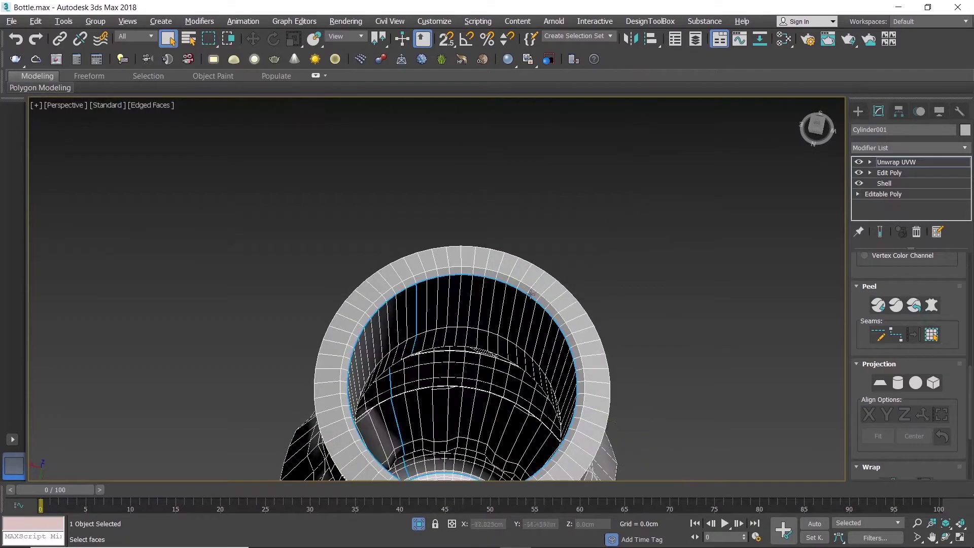
alt+middle_drag(455, 378, 376, 435)
scroll(386, 435, up, 2)
scroll(393, 435, up, 5)
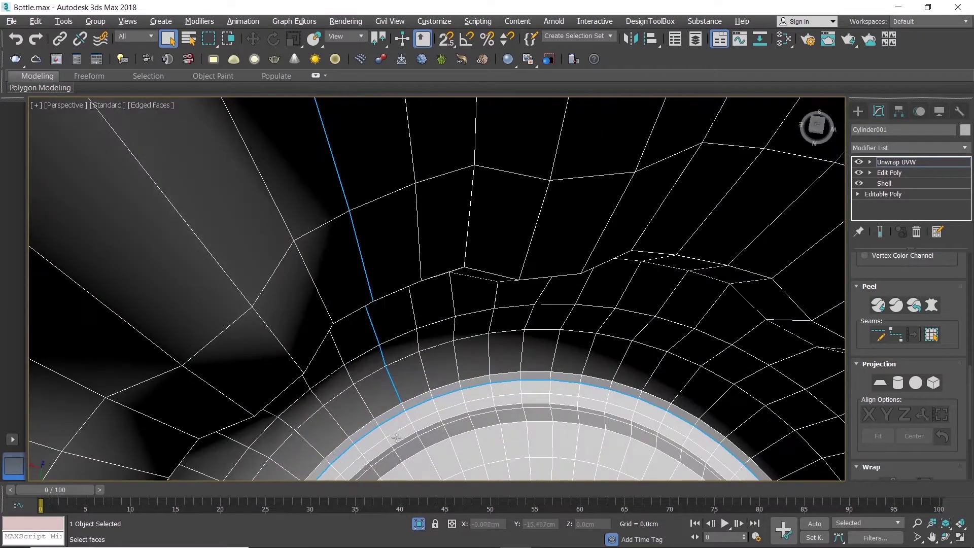
scroll(408, 407, up, 3)
click(891, 339)
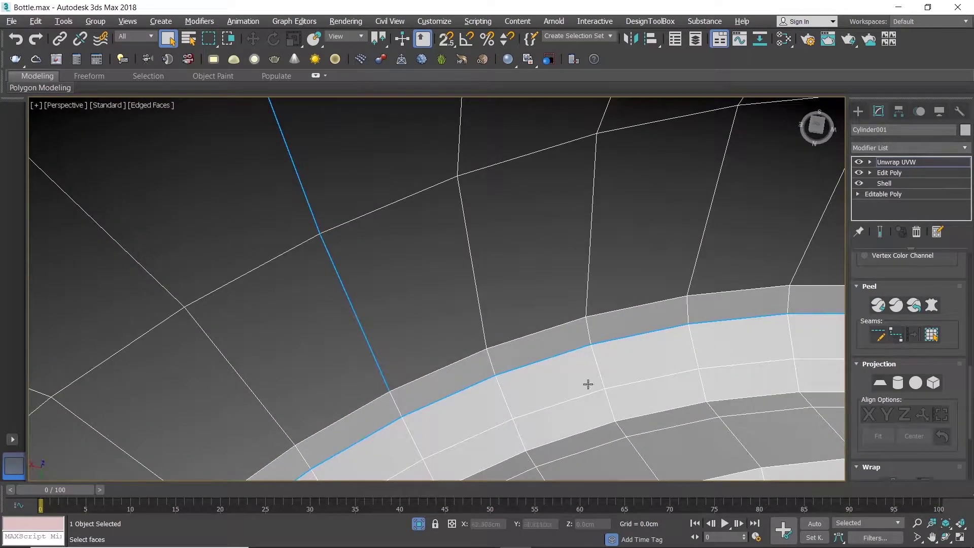
click(397, 403)
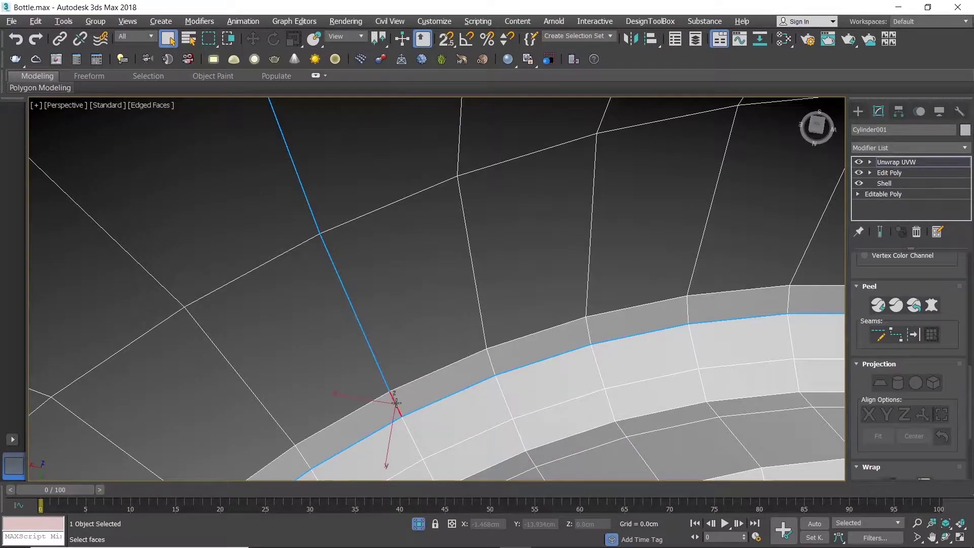
Select a neck-top face, grow the selection into the cap, and open Pelt Map for it.
scroll(960, 309, down, 3)
scroll(962, 325, down, 1)
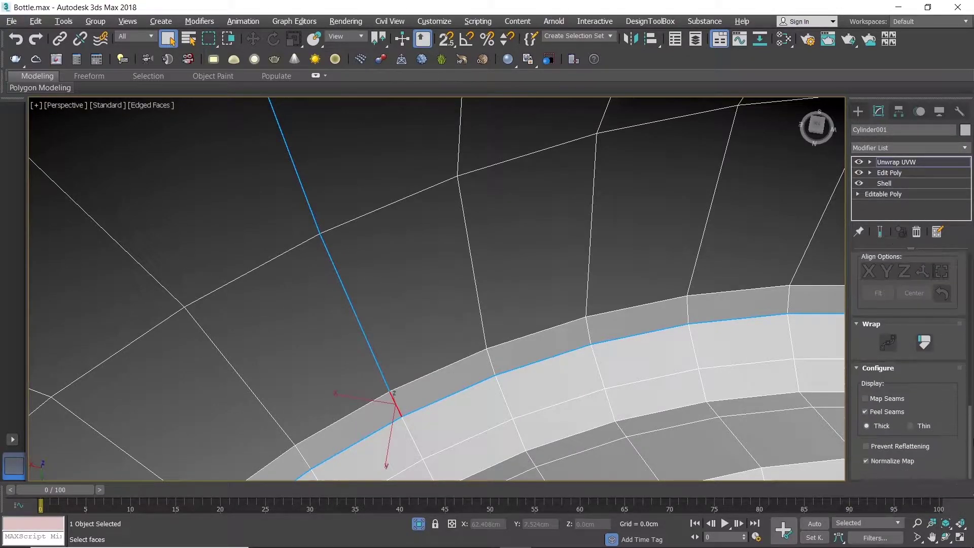
scroll(967, 354, up, 6)
scroll(967, 354, up, 1)
scroll(524, 320, up, 5)
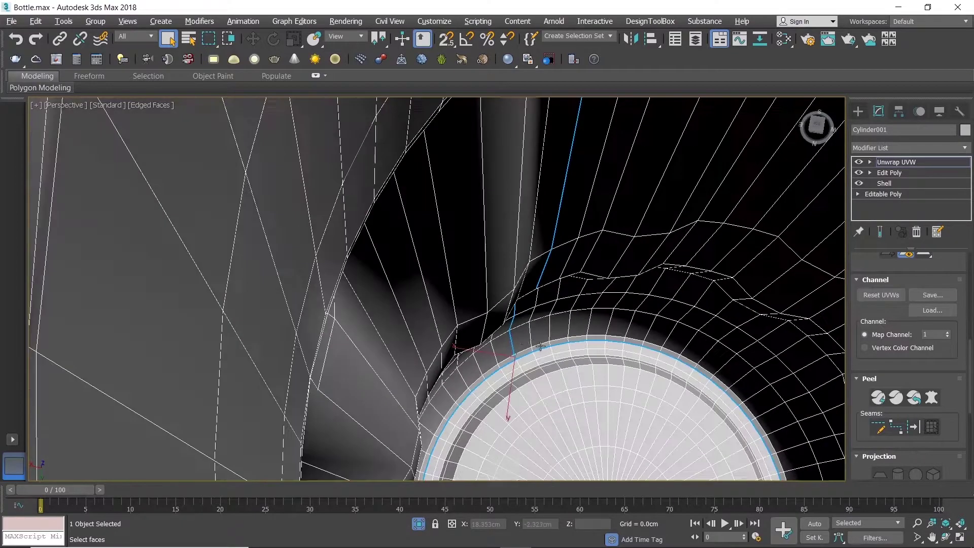
scroll(535, 306, down, 3)
scroll(557, 333, down, 3)
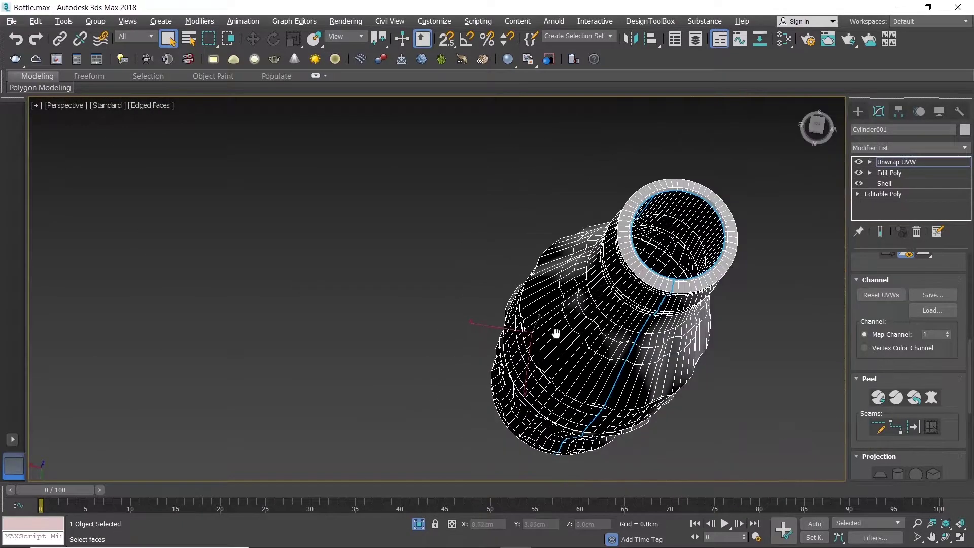
mouse_move(556, 333)
alt+middle_down()
mouse_move(533, 333)
mouse_move(508, 249)
alt+middle_up()
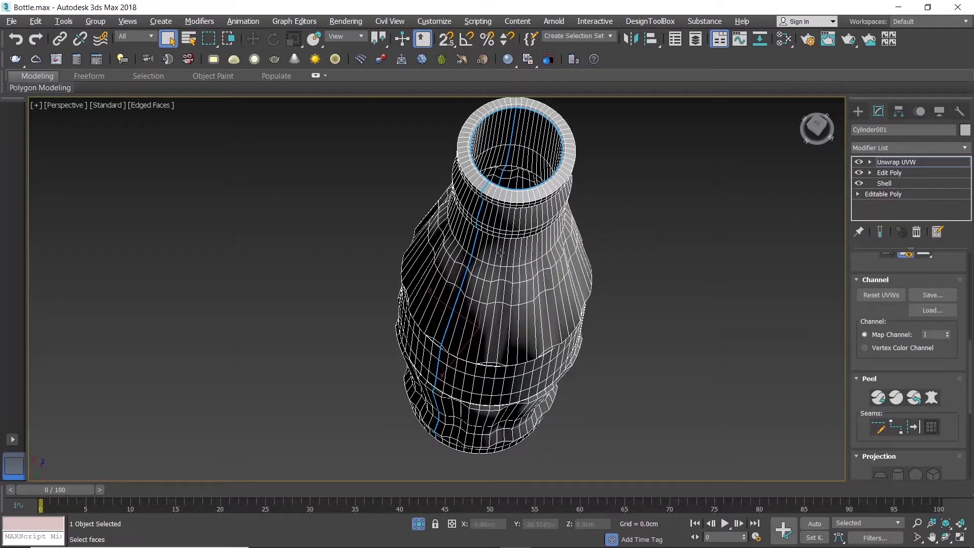
click(523, 163)
middle_drag(522, 162, 510, 189)
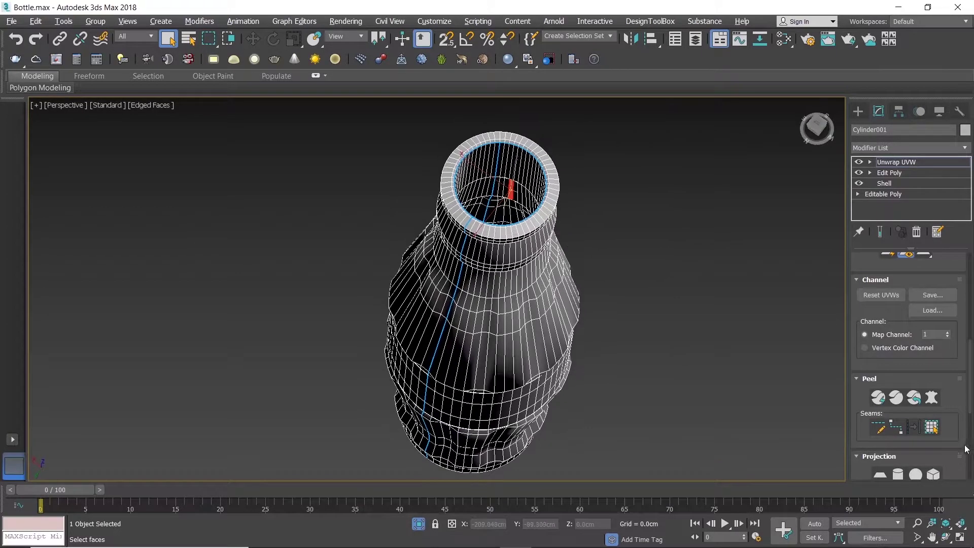
click(933, 427)
click(932, 398)
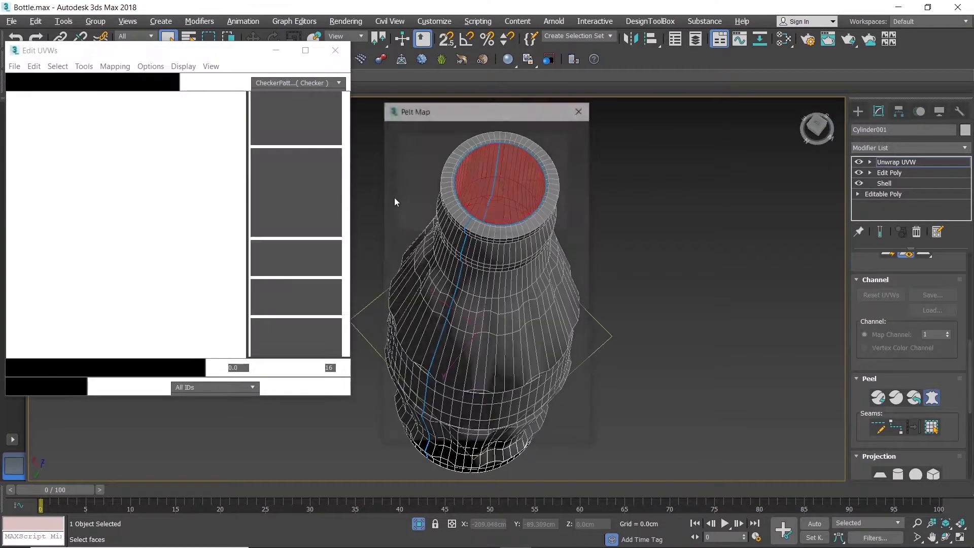
Run the pelt and relax simulations on the neck-top faces, then commit the unwrap.
click(448, 151)
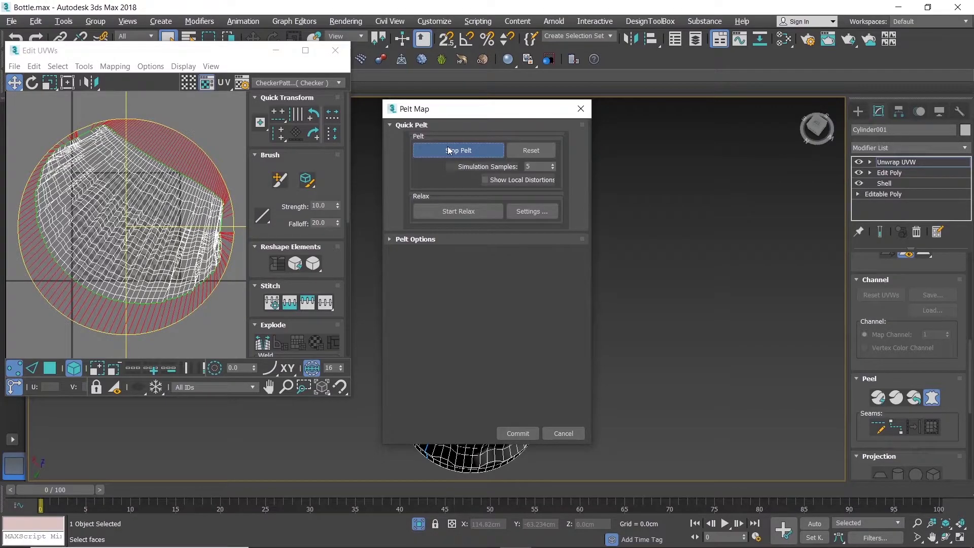
click(448, 150)
click(449, 218)
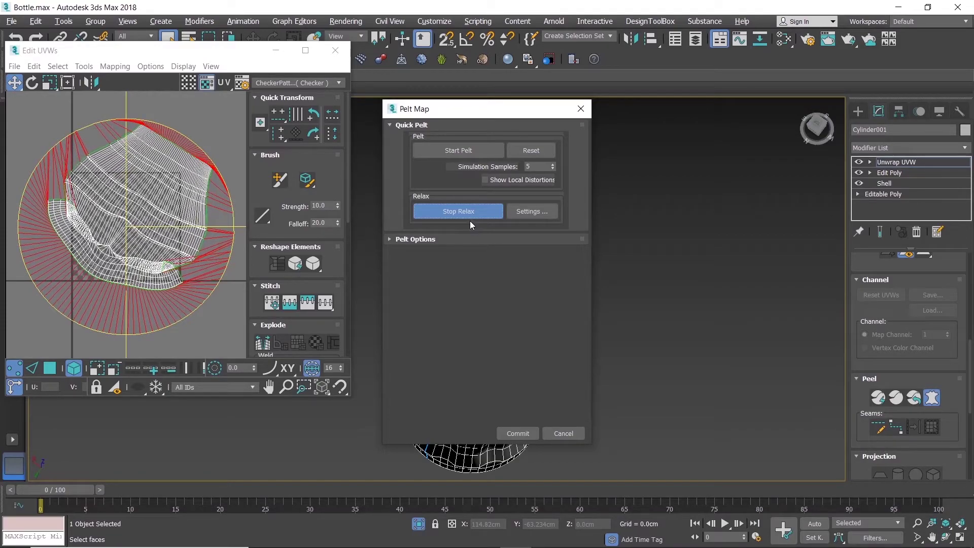
click(471, 219)
click(517, 434)
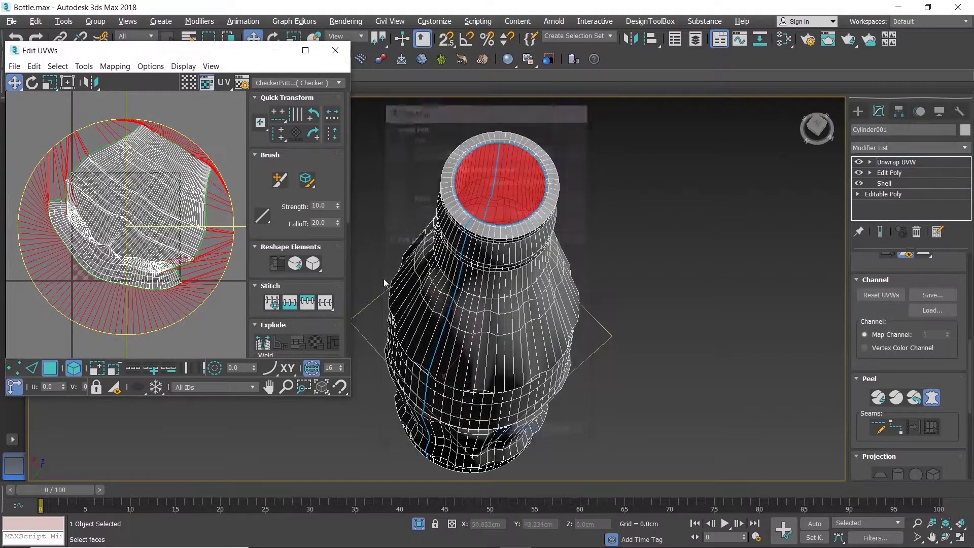
click(306, 50)
scroll(449, 247, down, 3)
Move the red neck island down-left and relax it by polygon angles over several passes.
drag(449, 247, 397, 298)
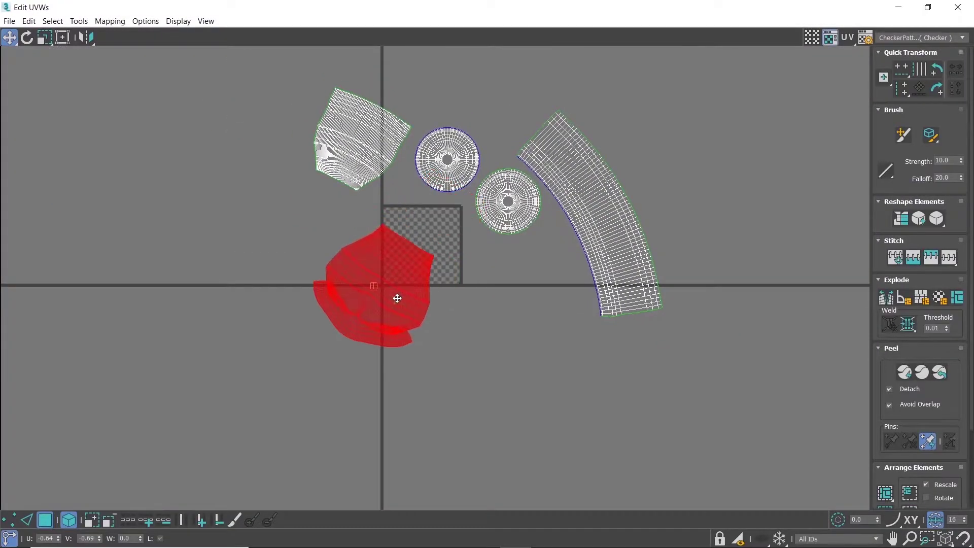
drag(936, 218, 936, 242)
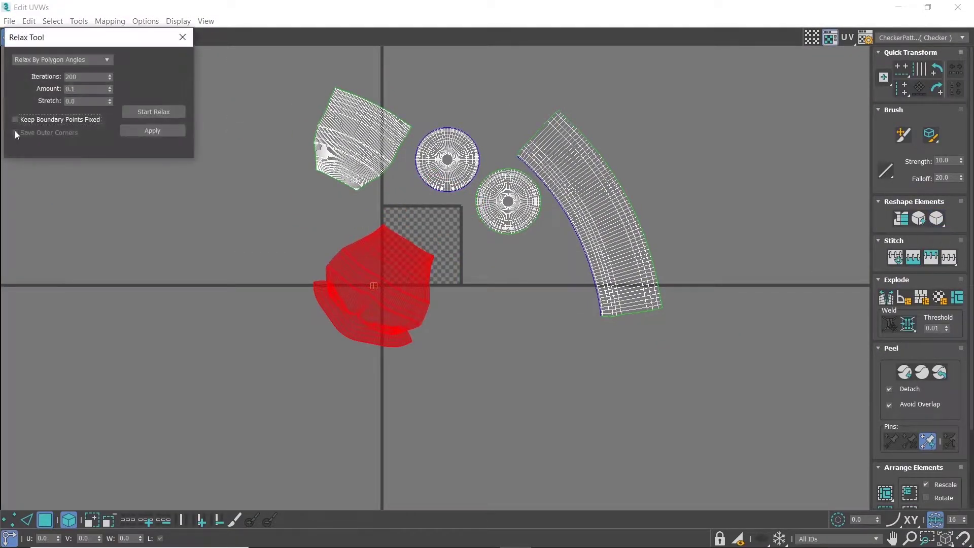
click(86, 101)
text(0.5)
click(148, 114)
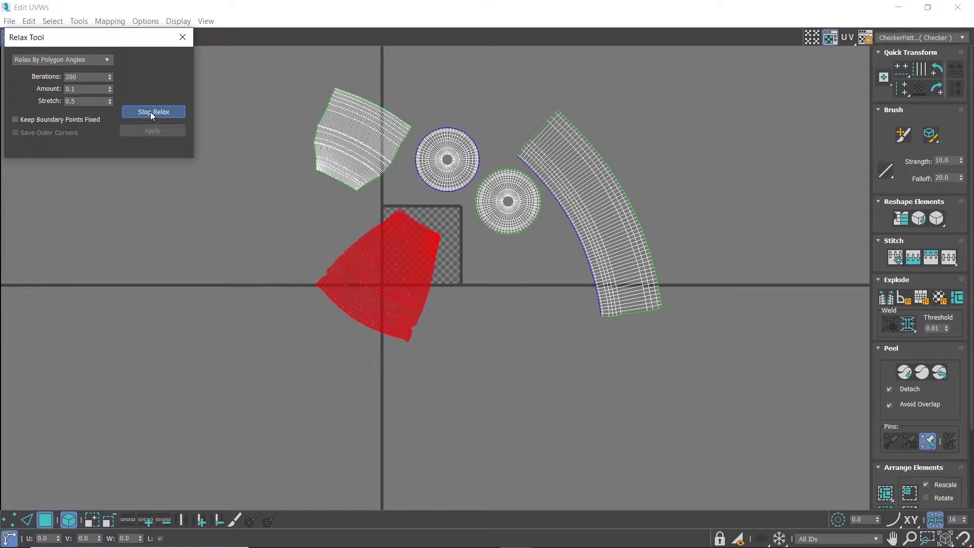
click(150, 112)
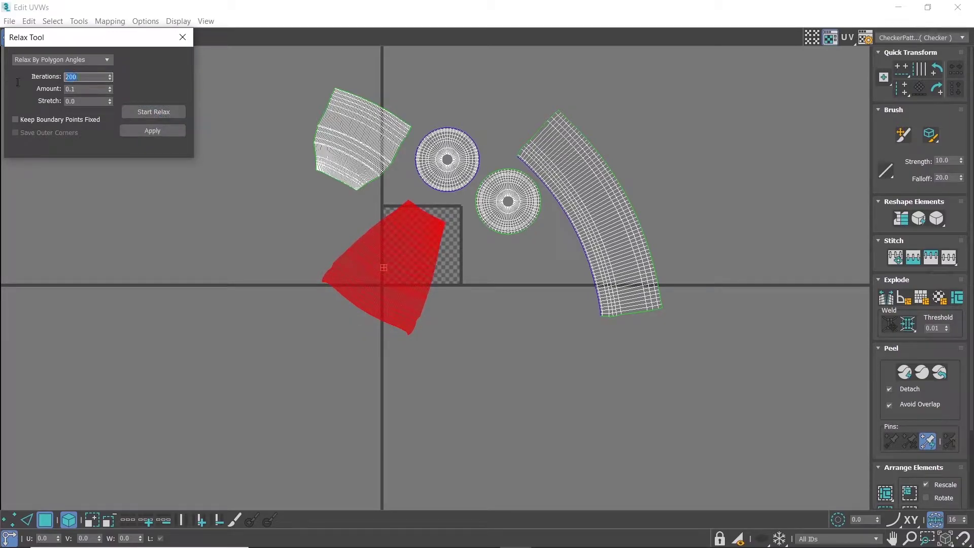
click(143, 112)
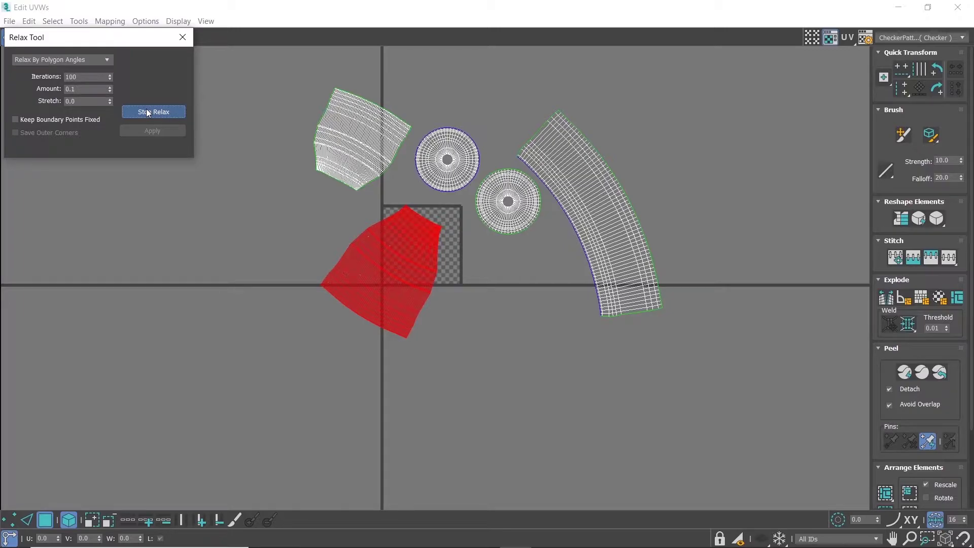
click(146, 111)
scroll(304, 233, up, 1)
scroll(315, 248, up, 1)
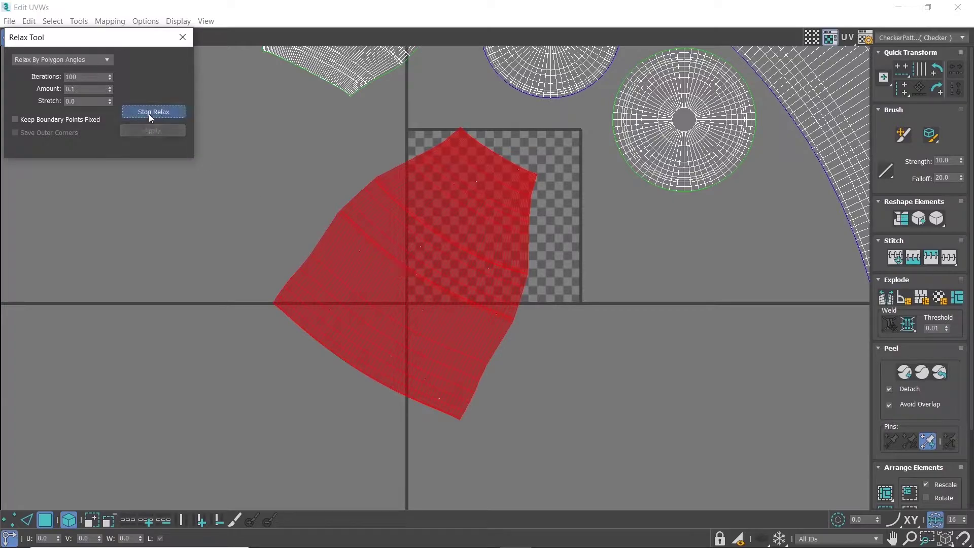
click(149, 116)
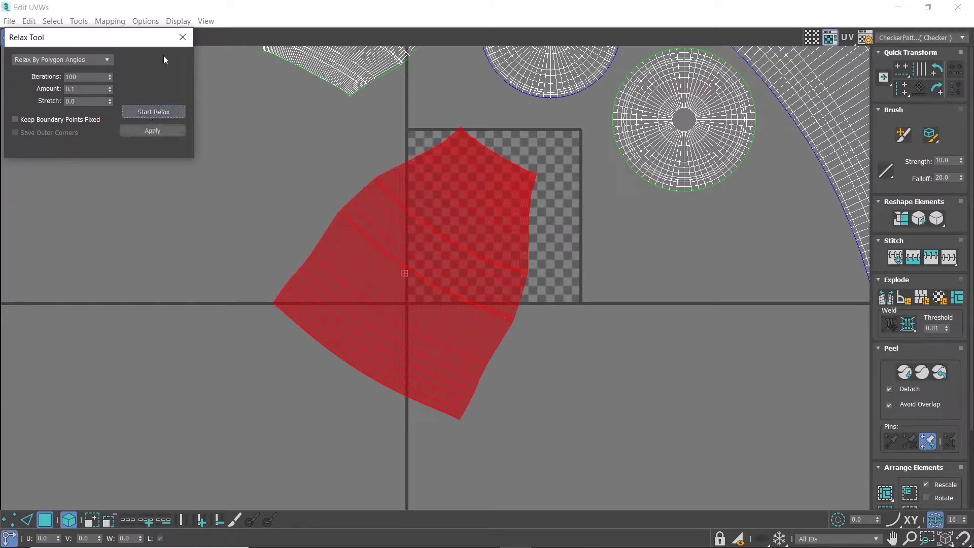
click(184, 37)
scroll(351, 137, down, 3)
scroll(316, 218, down, 1)
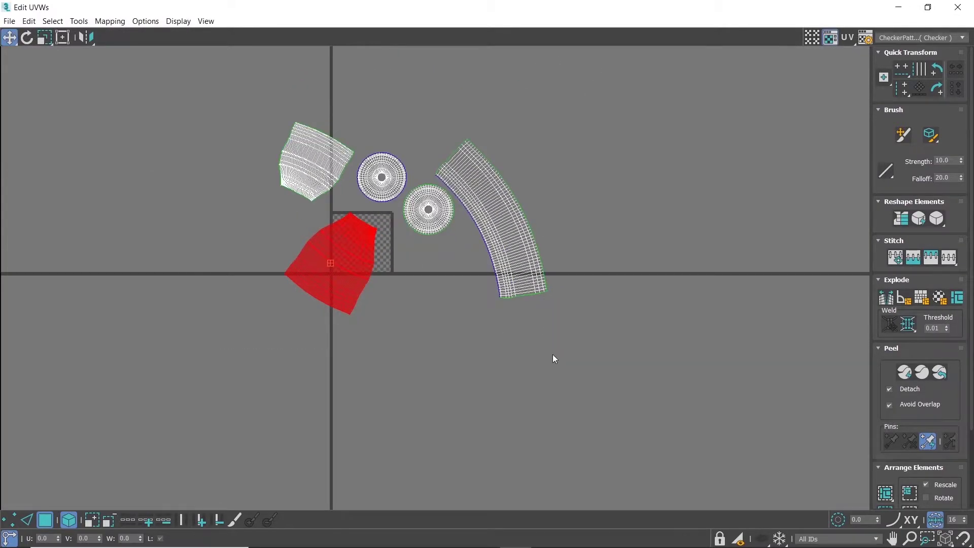
Select all UV shells and rescale them to a consistent density.
key(ctrl+a)
scroll(942, 410, down, 2)
scroll(899, 461, down, 2)
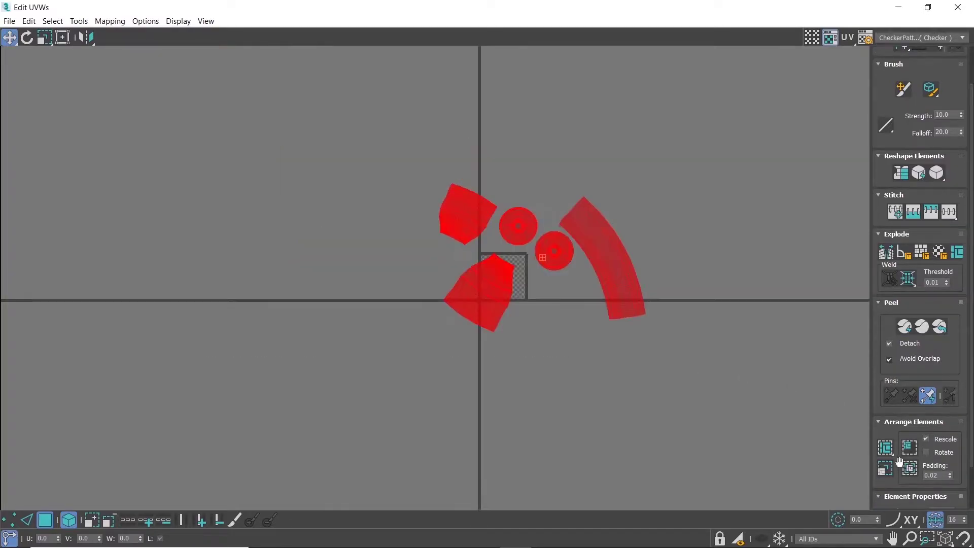
click(890, 471)
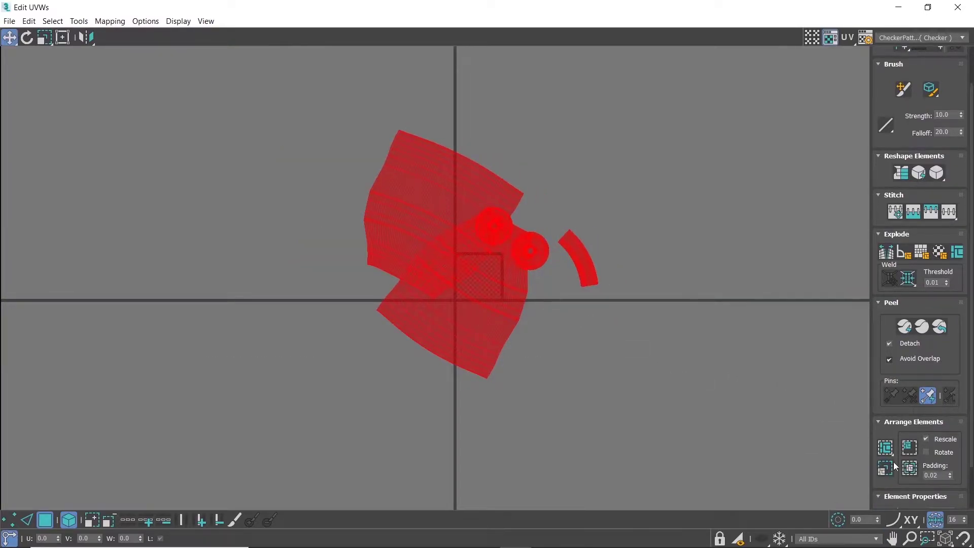
scroll(475, 255, up, 2)
scroll(476, 254, down, 1)
scroll(470, 252, up, 2)
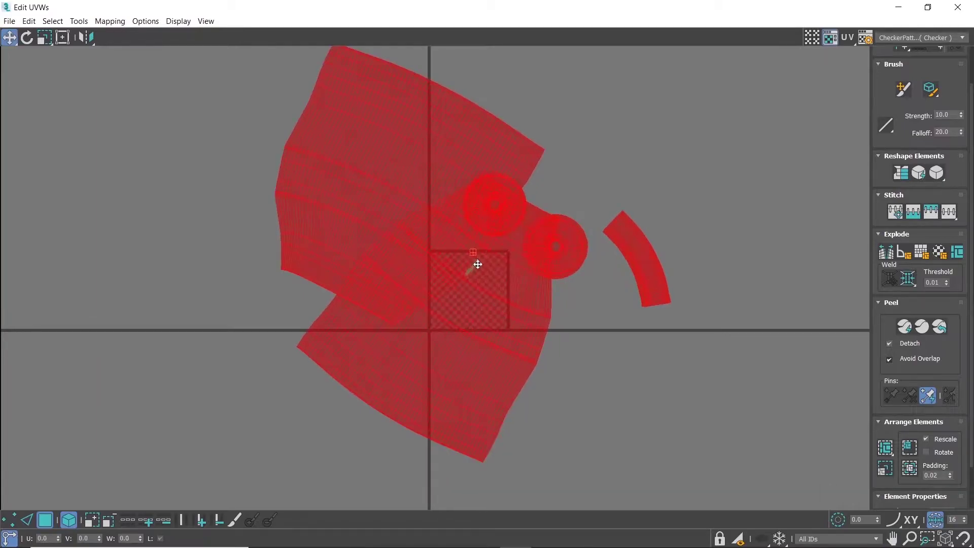
Move and scale all shells down so they fit over the checker tile.
key(e)
key(r)
scroll(472, 274, down, 4)
scroll(488, 297, up, 2)
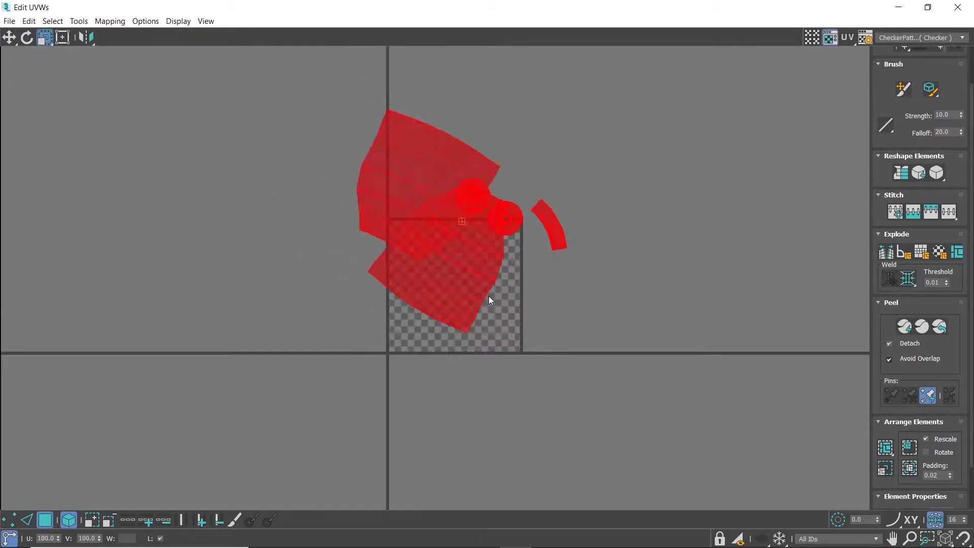
scroll(459, 243, up, 1)
key(w)
drag(459, 245, 457, 276)
key(r)
middle_drag(456, 276, 437, 265)
scroll(427, 258, up, 2)
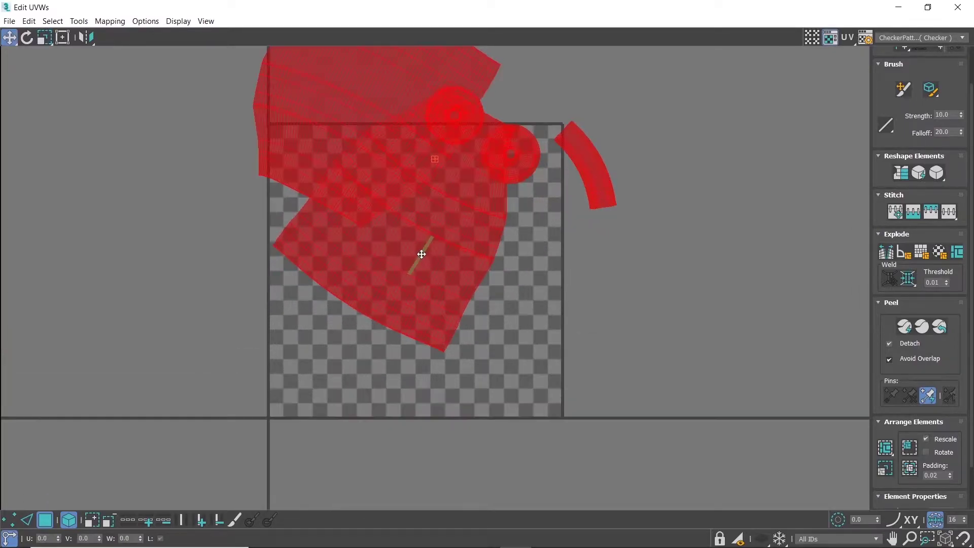
key(w)
Move the lower large shell into the tile and rotate it about 32° upright.
click(445, 292)
drag(446, 292, 452, 373)
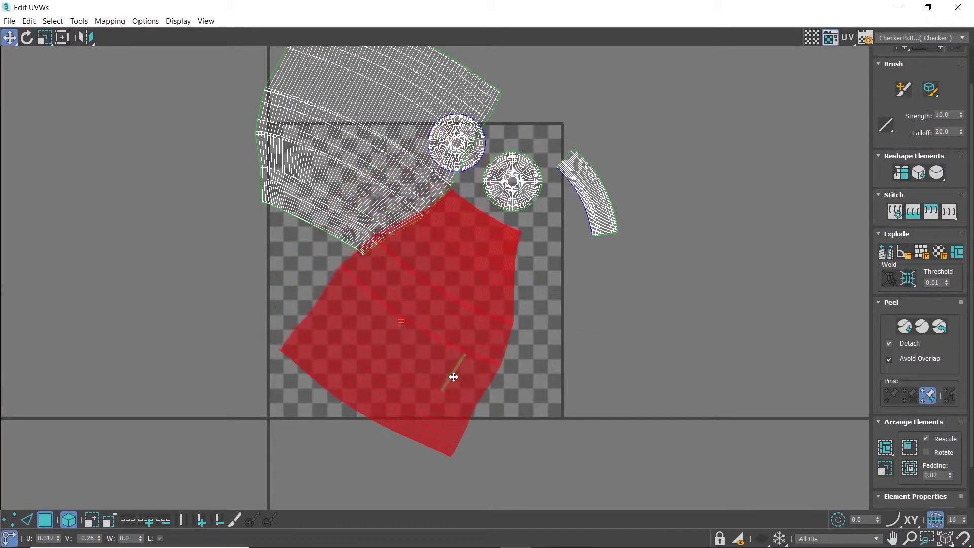
middle_drag(452, 373, 420, 250)
key(e)
drag(444, 255, 431, 213)
mouse_move(391, 105)
middle_down()
mouse_move(414, 171)
mouse_move(346, 241)
middle_up()
click(408, 162)
Rotate the large upper bottle-body shell upright, undoing a stray move first.
key(w)
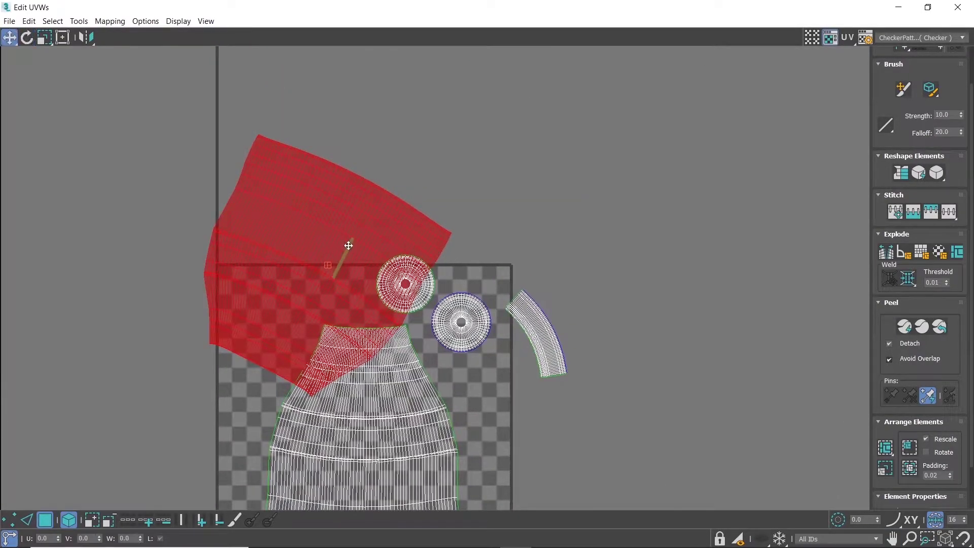
drag(345, 242, 605, 177)
key(ctrl+z)
key(e)
mouse_move(374, 244)
mouse_down()
mouse_move(623, 183)
mouse_move(617, 174)
mouse_up()
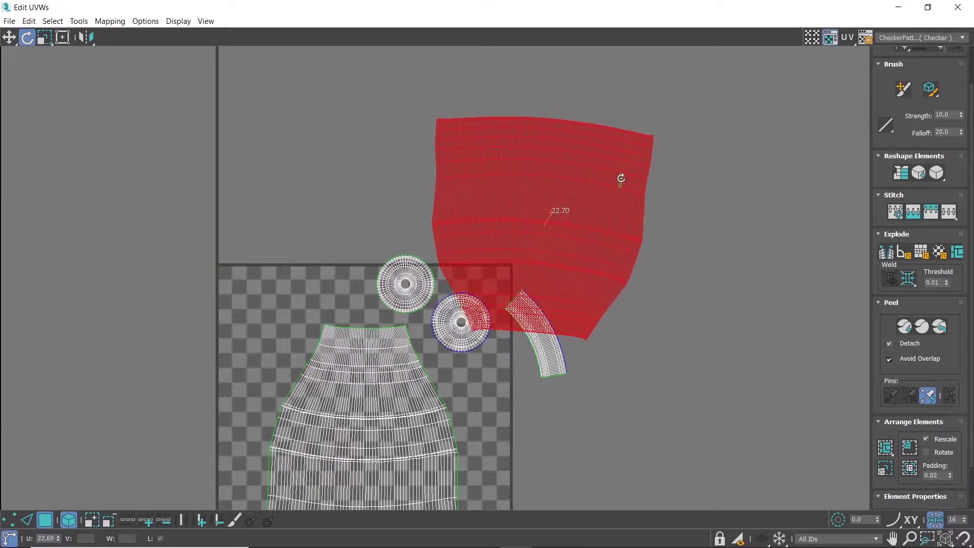
Rotate the thin arc strip, move it to the upper left, and place the small disc beside it.
scroll(581, 231, down, 2)
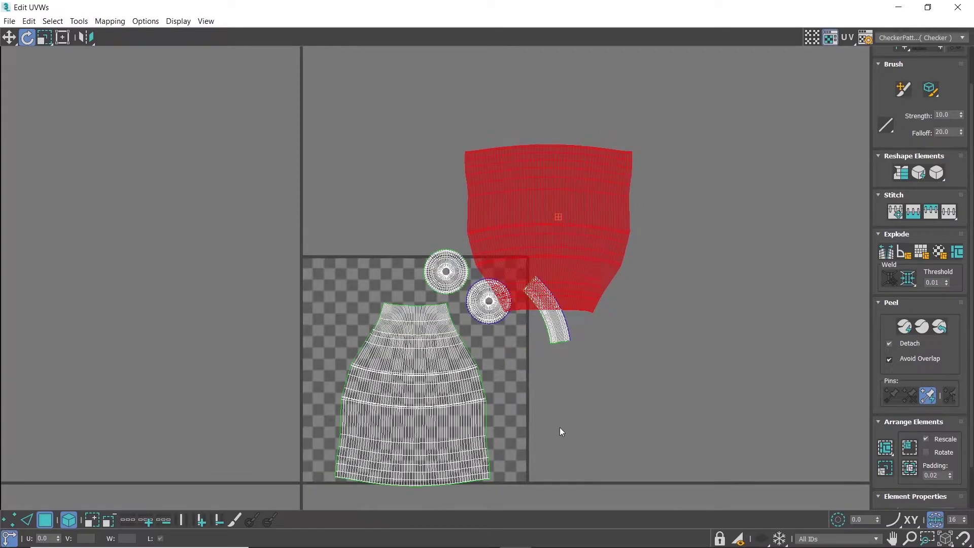
click(546, 332)
drag(546, 332, 395, 229)
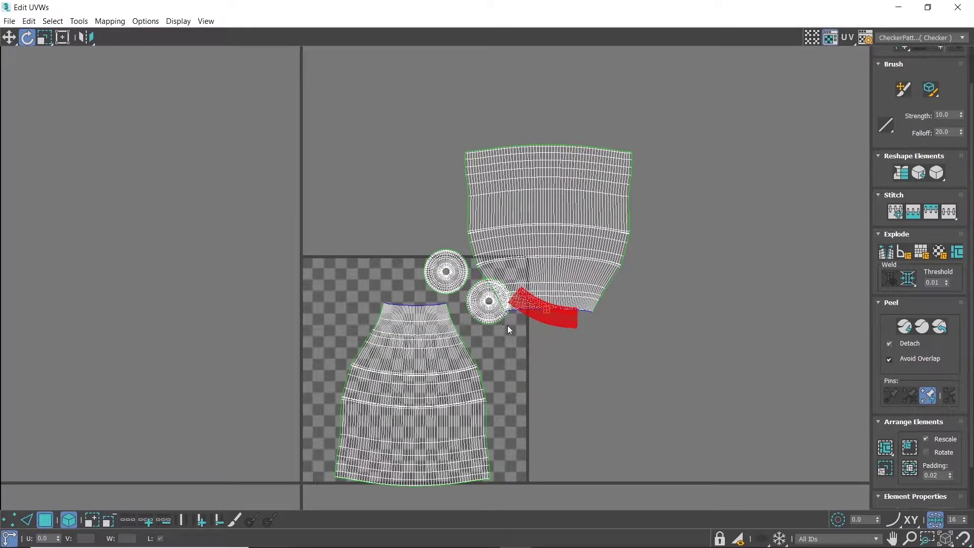
key(w)
drag(562, 320, 386, 226)
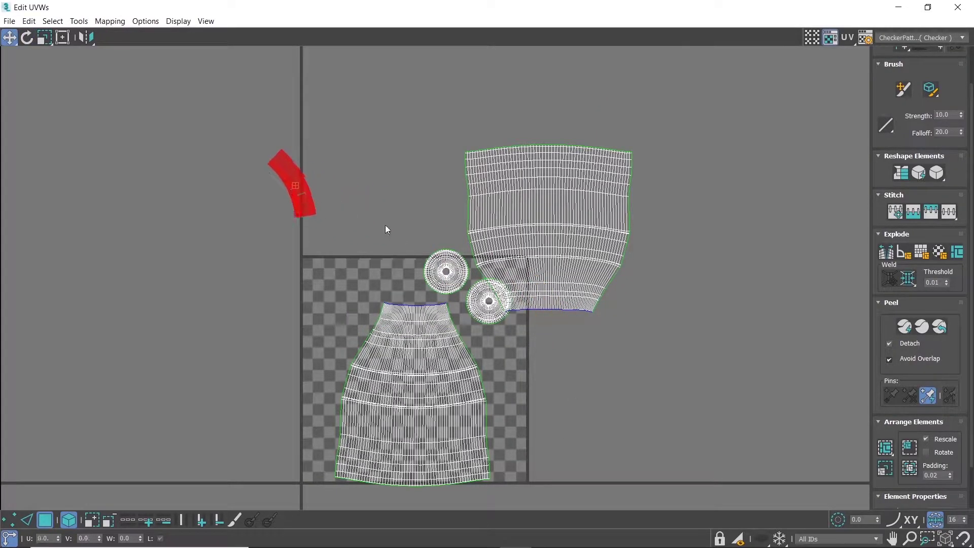
click(444, 267)
click(480, 305)
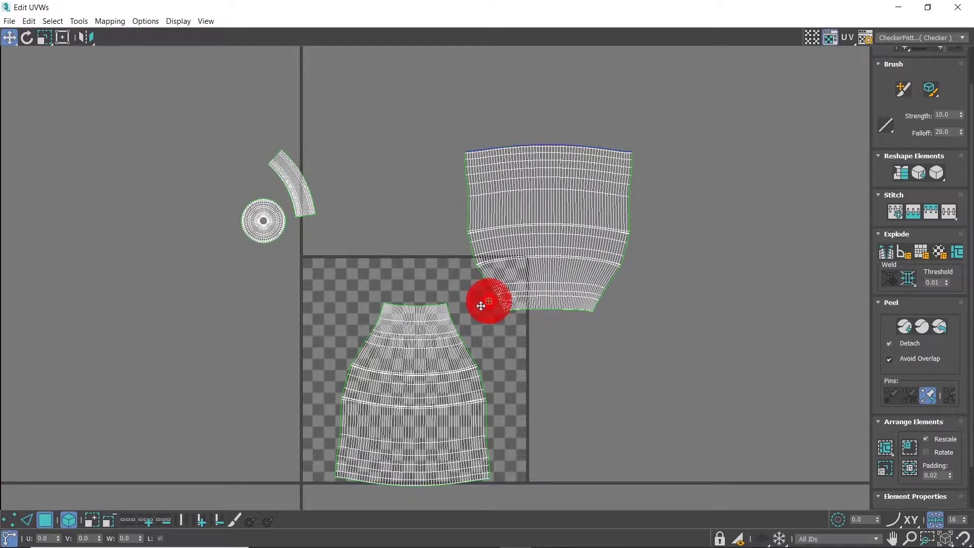
drag(479, 305, 329, 202)
Select all shells together, shrink them, and move them left and down onto the tile.
middle_drag(330, 208, 362, 116)
scroll(415, 135, down, 2)
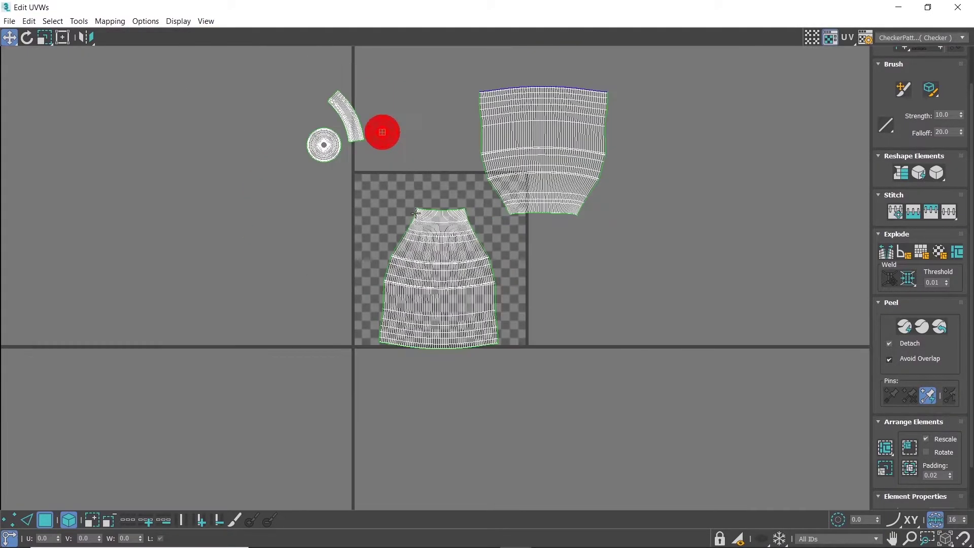
scroll(658, 396, down, 2)
mouse_move(608, 340)
mouse_down()
mouse_move(337, 157)
mouse_move(724, 428)
mouse_up()
key(e)
key(r)
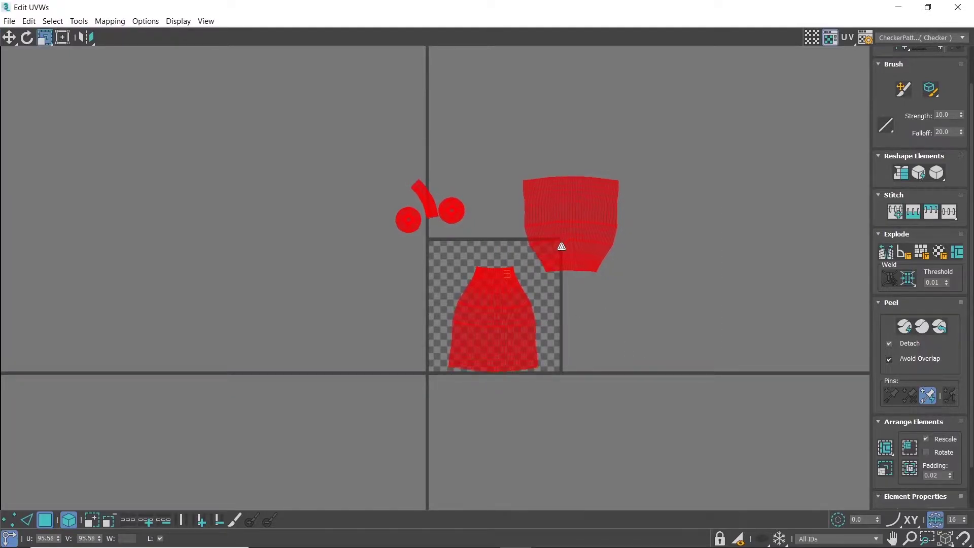
drag(559, 248, 557, 265)
scroll(514, 298, up, 3)
key(w)
drag(514, 299, 445, 334)
Move the top large shell down-left and nudge the skirt-shaped shell slightly up-left.
click(483, 90)
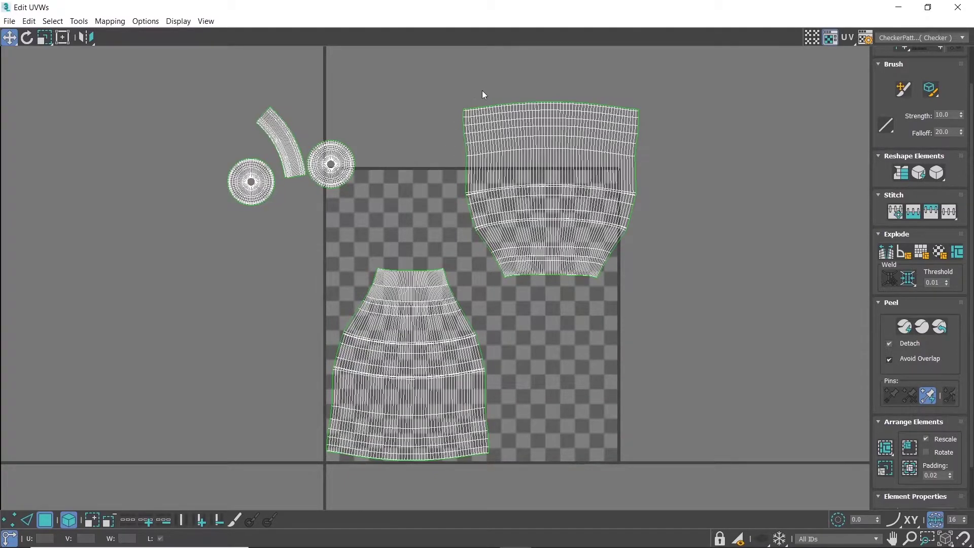
mouse_move(583, 198)
mouse_down()
mouse_move(574, 267)
mouse_move(566, 263)
mouse_up()
scroll(566, 263, up, 2)
scroll(515, 206, up, 2)
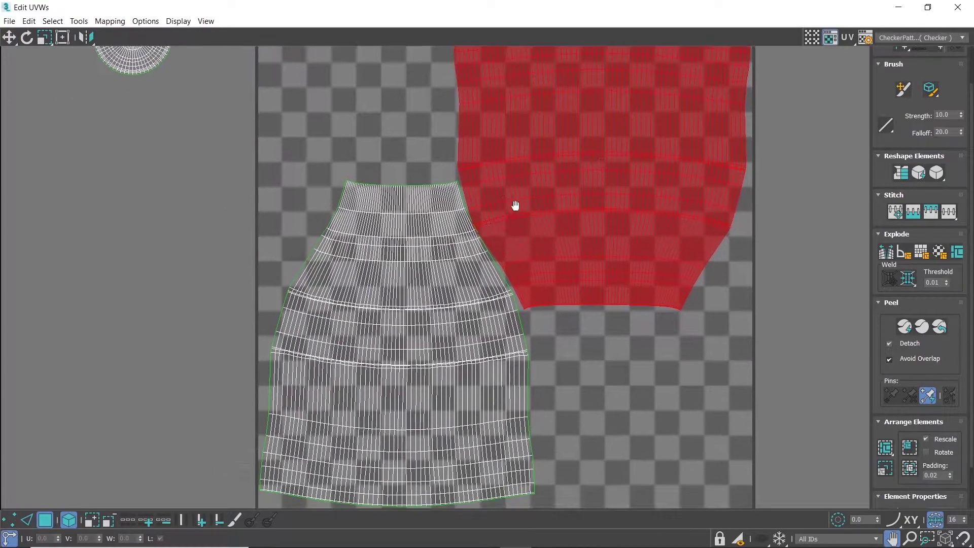
scroll(446, 301, up, 2)
click(442, 311)
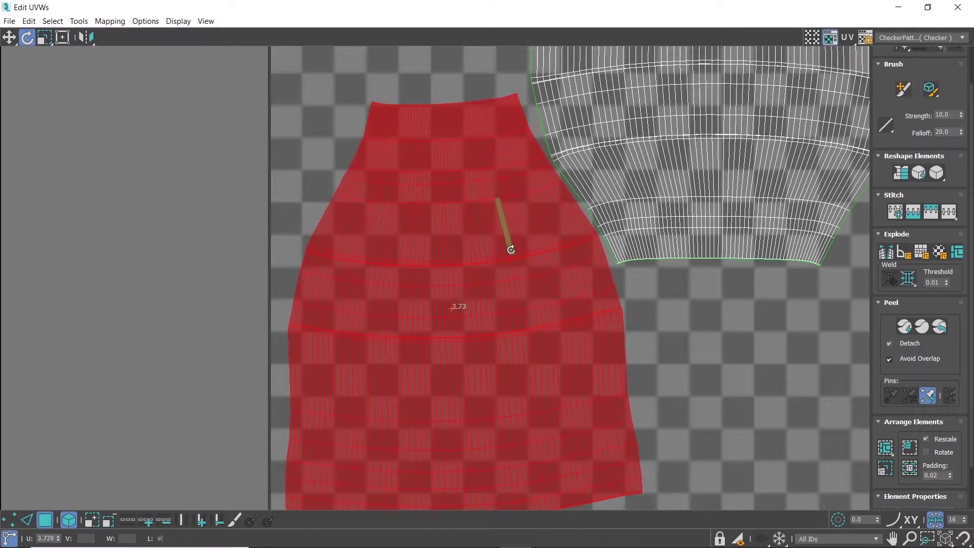
middle_drag(511, 250, 514, 188)
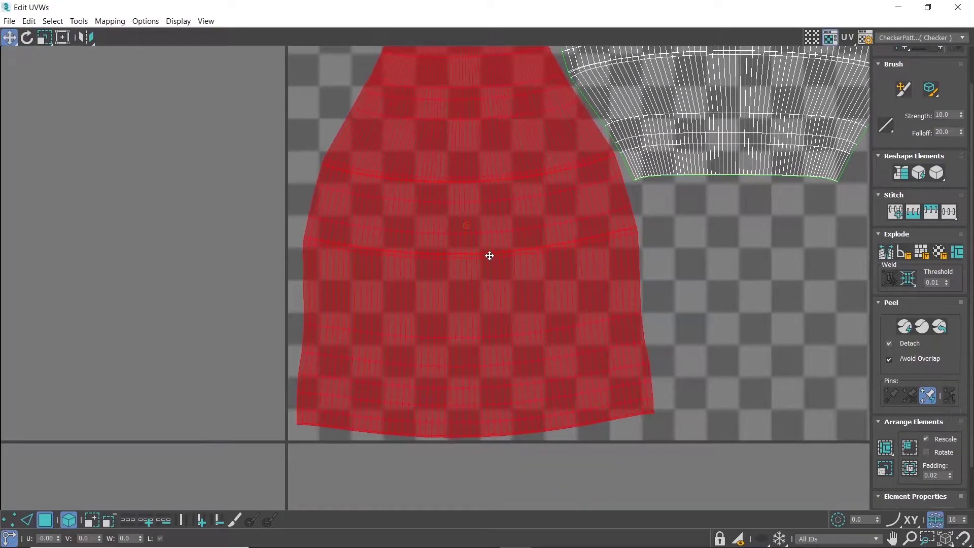
drag(486, 258, 483, 257)
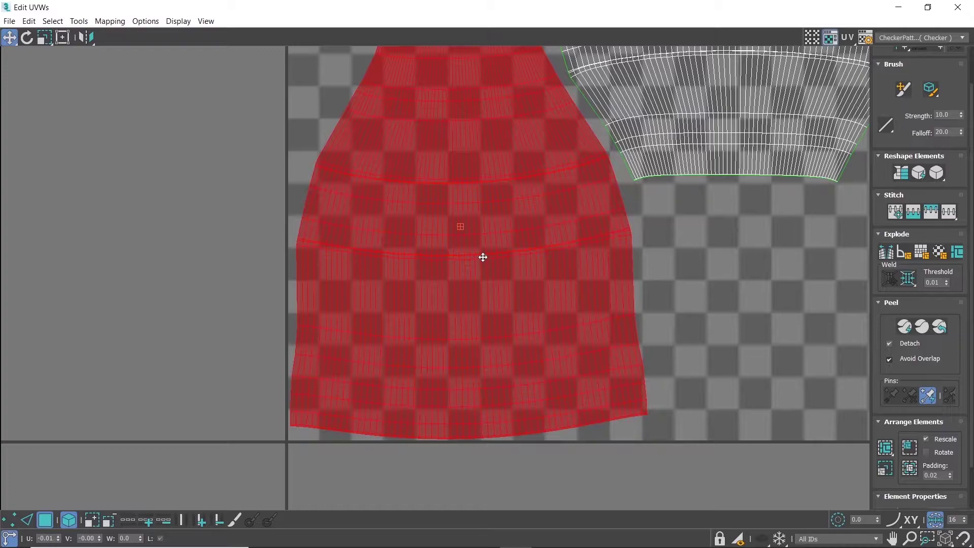
Nudge the large upper shell, then scale all shells together slightly larger.
scroll(502, 246, down, 3)
scroll(401, 238, down, 3)
scroll(568, 163, up, 3)
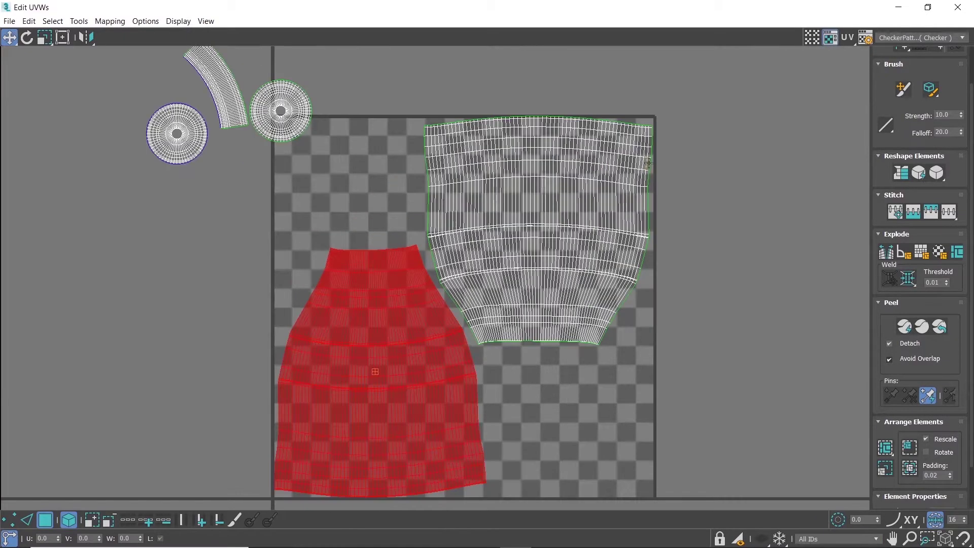
scroll(601, 159, up, 3)
drag(601, 158, 602, 162)
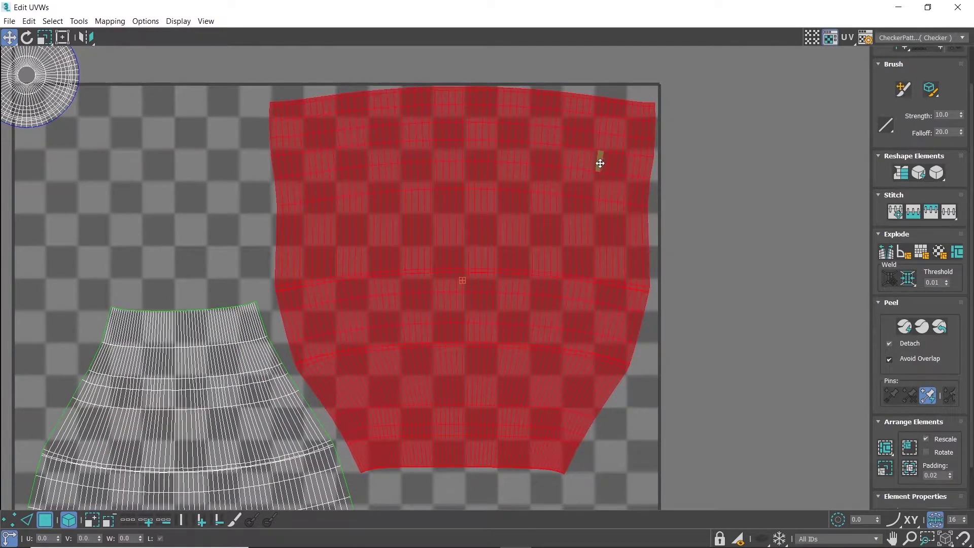
scroll(600, 163, down, 3)
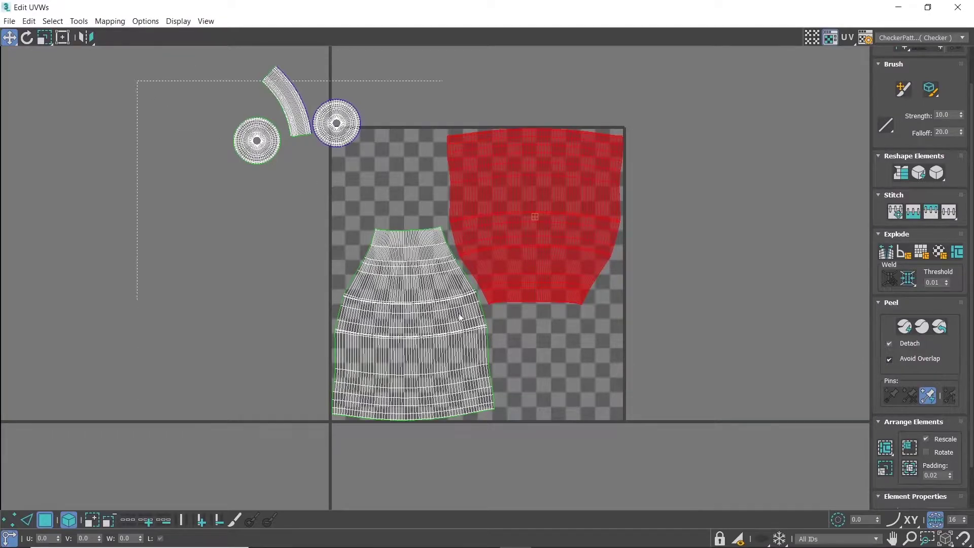
drag(137, 80, 629, 431)
key(r)
scroll(559, 166, up, 2)
scroll(590, 189, up, 2)
scroll(589, 189, up, 2)
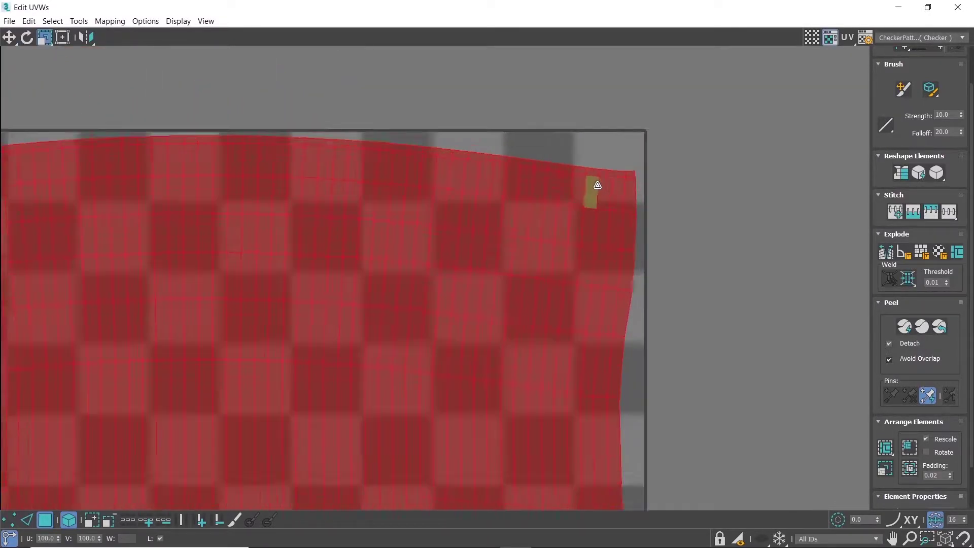
scroll(598, 190, up, 1)
drag(607, 179, 609, 169)
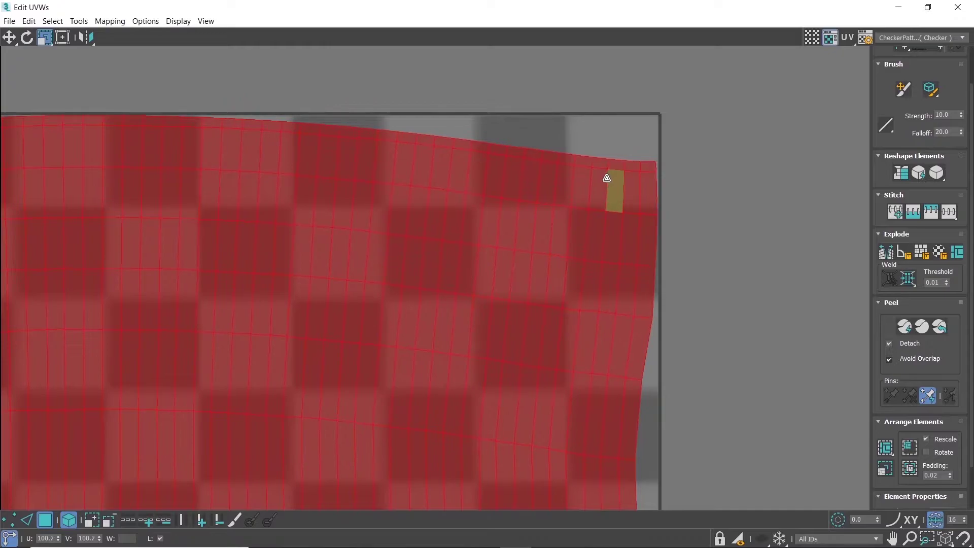
Shrink both bottle-body shells slightly so they fit the tile.
scroll(580, 194, down, 5)
scroll(580, 193, down, 3)
scroll(494, 269, up, 3)
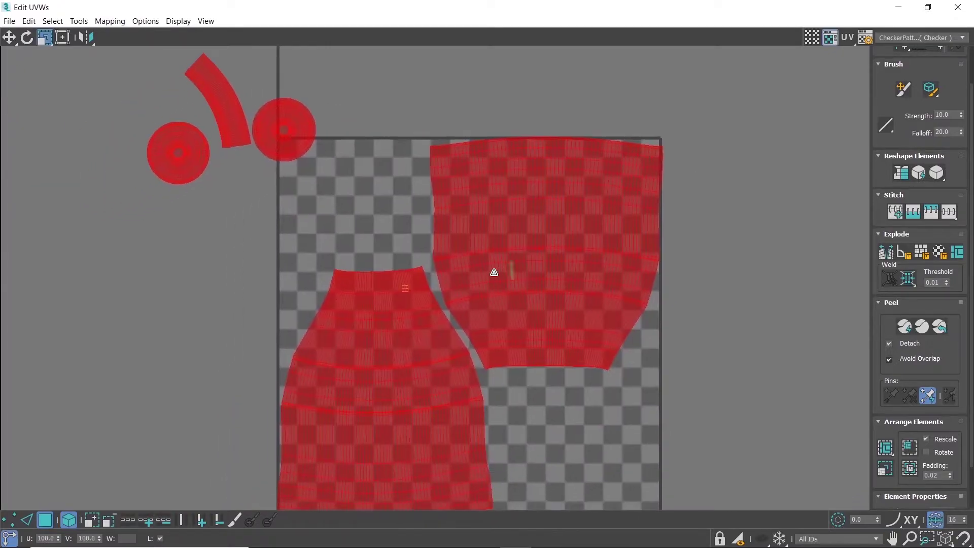
scroll(487, 279, up, 3)
scroll(557, 155, down, 3)
scroll(514, 220, up, 3)
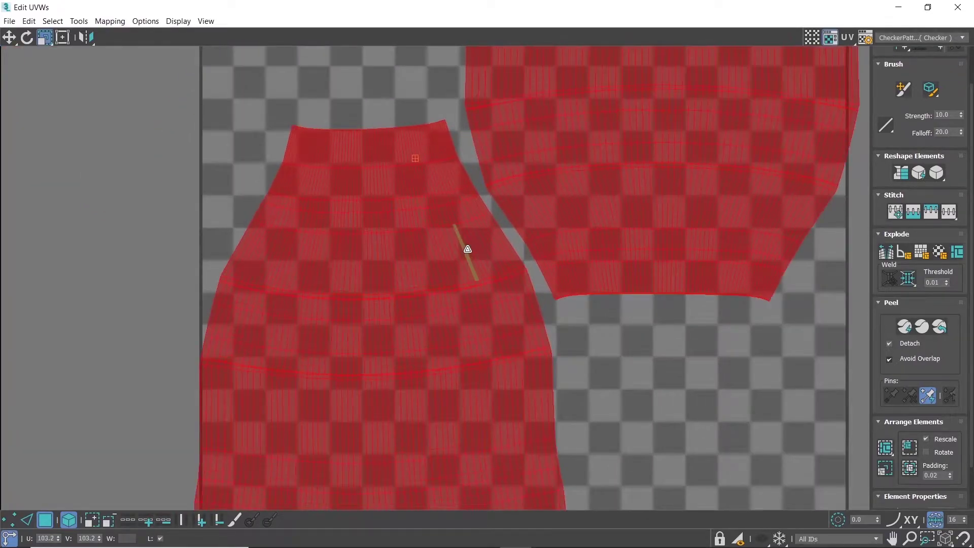
scroll(470, 254, down, 3)
scroll(474, 255, up, 2)
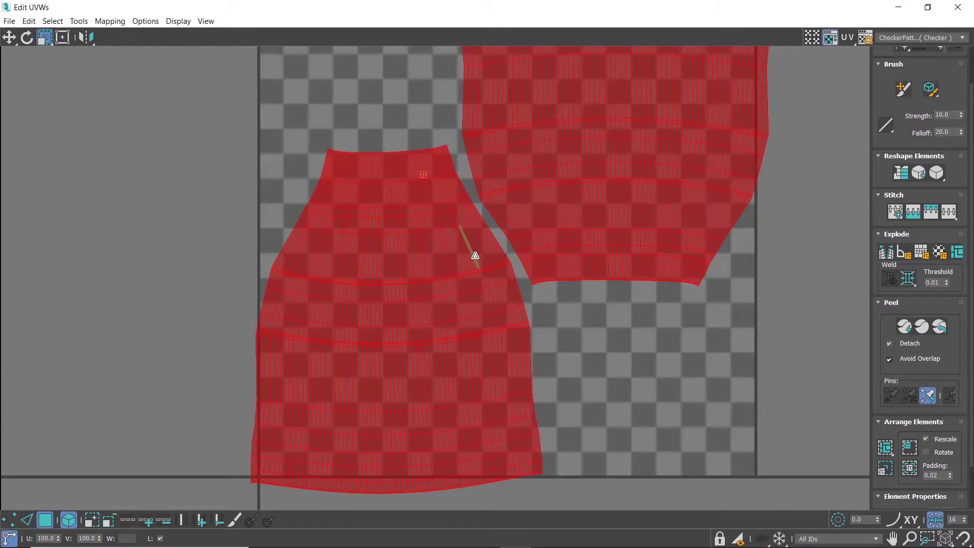
drag(475, 256, 475, 265)
Nudge the left bottle shell up and right, and the right shell slightly down.
key(w)
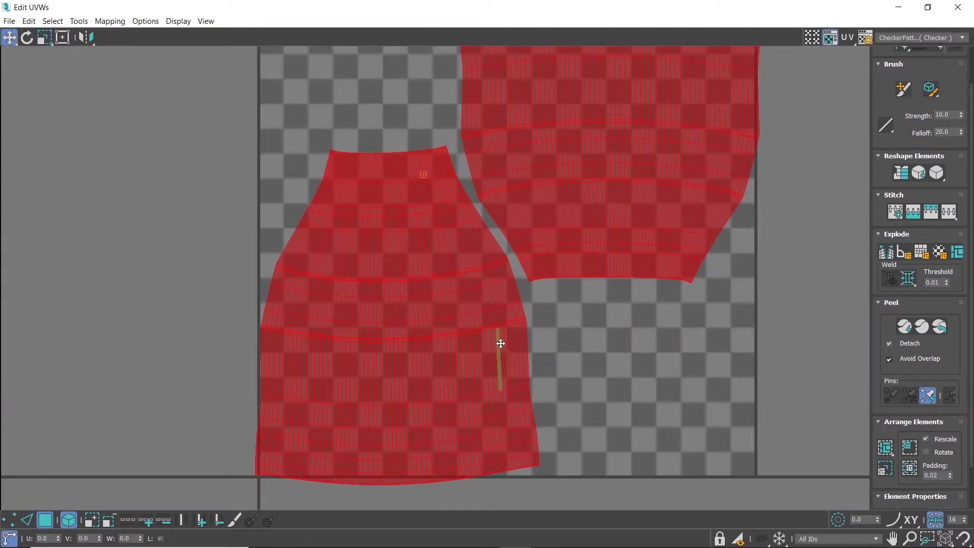
click(413, 326)
scroll(446, 228, up, 3)
scroll(442, 240, up, 3)
scroll(448, 268, up, 2)
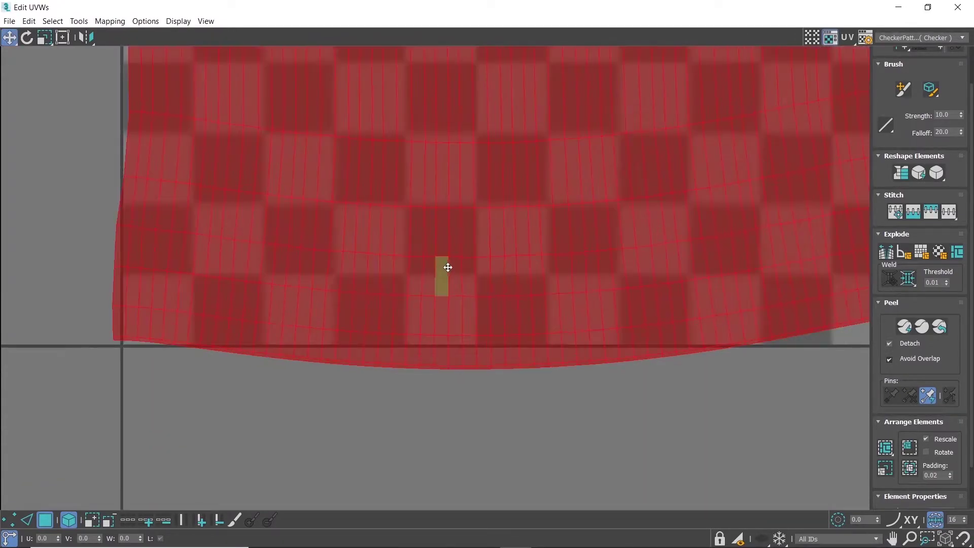
drag(447, 268, 460, 241)
scroll(459, 240, down, 2)
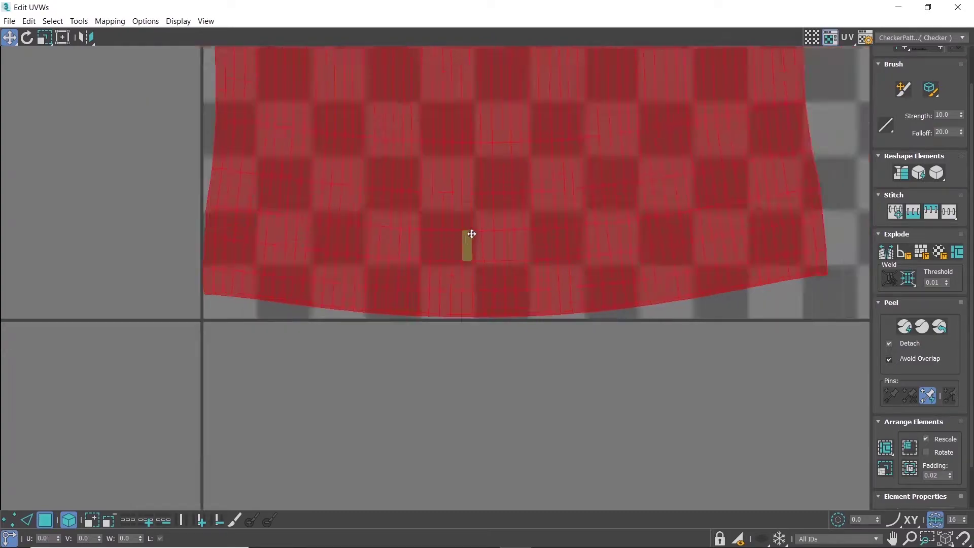
scroll(436, 304, down, 3)
middle_drag(409, 355, 317, 452)
scroll(375, 391, up, 3)
mouse_move(431, 329)
middle_down()
mouse_move(435, 352)
mouse_move(505, 265)
middle_up()
click(482, 259)
drag(488, 261, 490, 276)
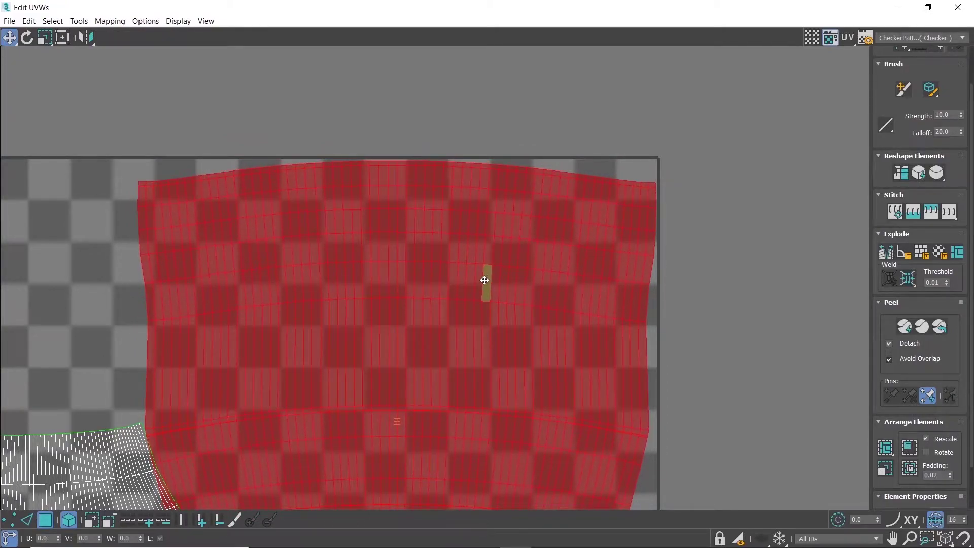
Rotate the lower-left bottle shell slightly, then select every UV shell.
scroll(531, 202, down, 3)
scroll(530, 203, up, 3)
scroll(513, 276, down, 1)
scroll(606, 159, up, 1)
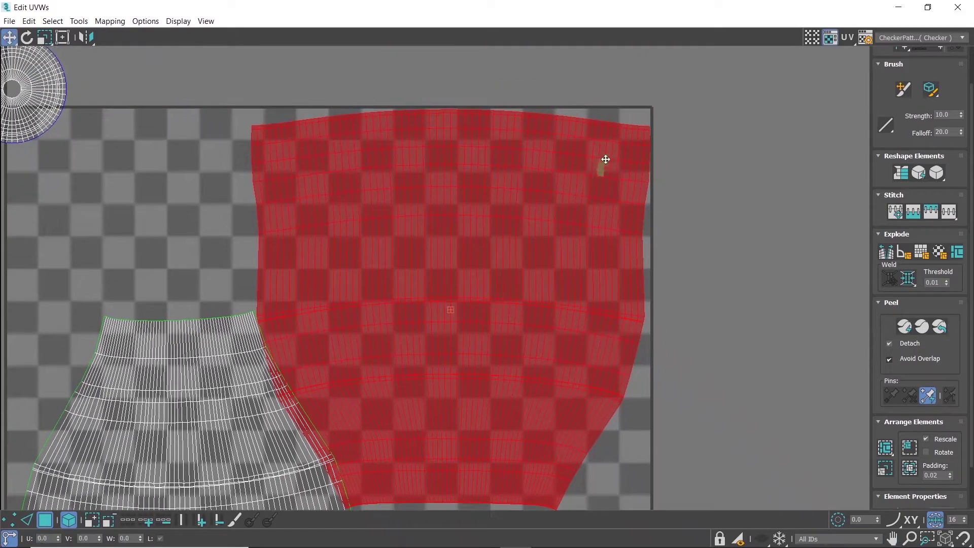
scroll(606, 160, up, 2)
scroll(583, 191, down, 3)
click(330, 342)
key(e)
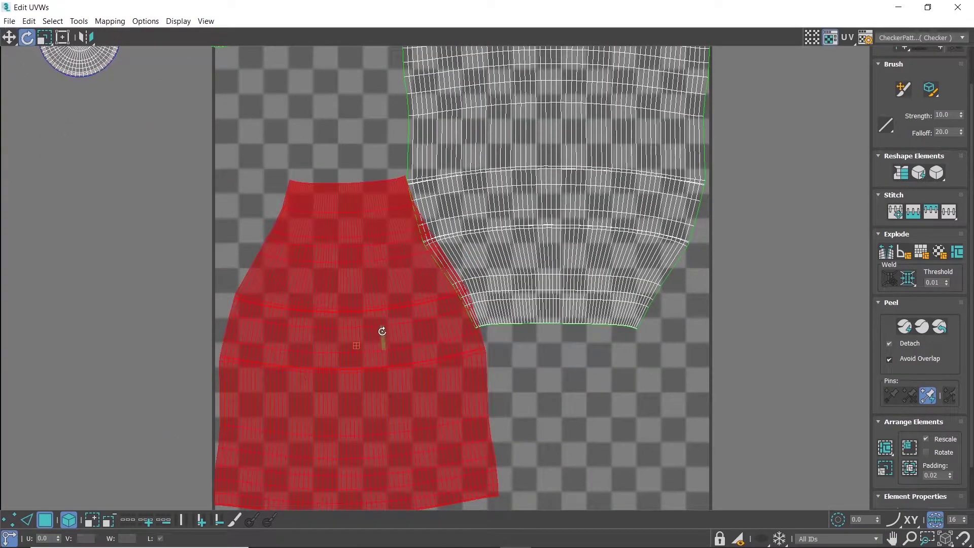
drag(382, 330, 384, 330)
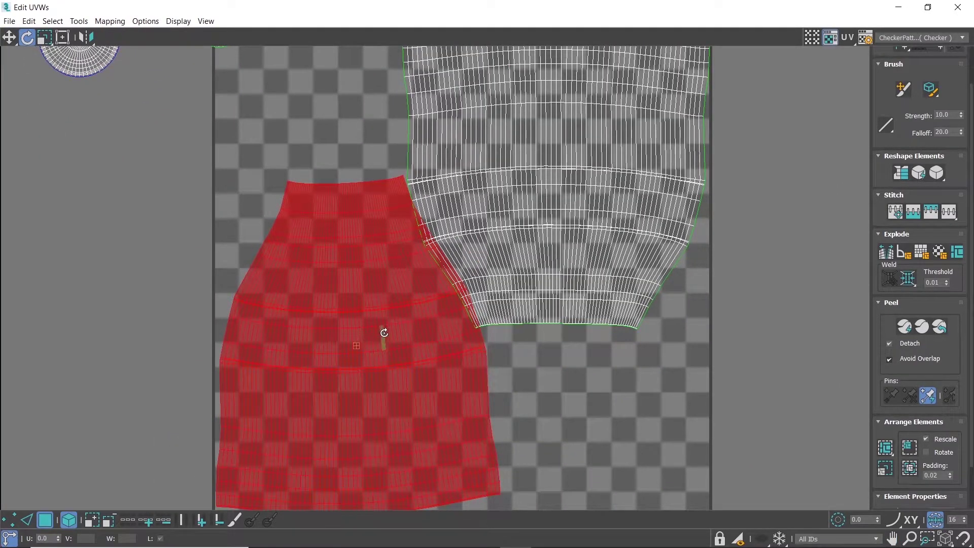
ctrl+click(514, 285)
scroll(440, 299, down, 3)
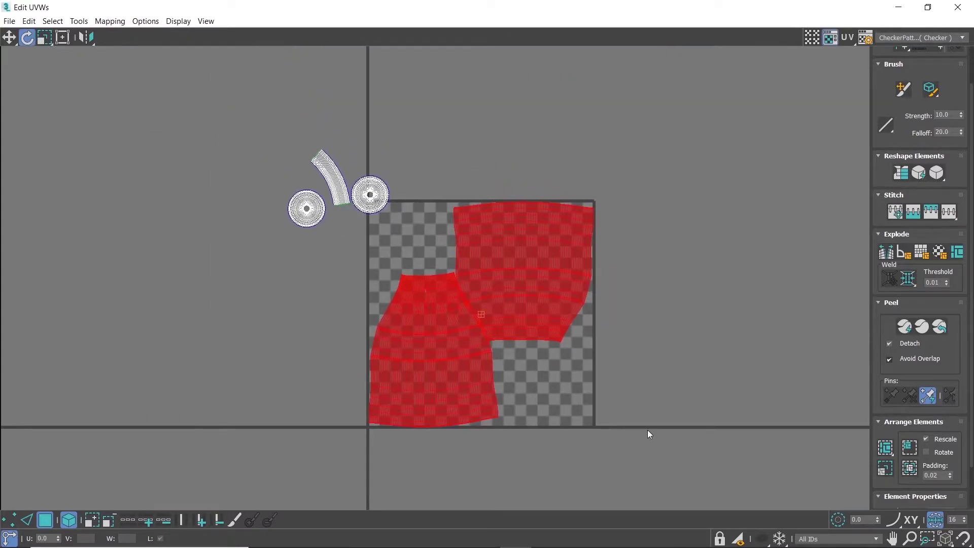
key(ctrl+a)
scroll(456, 305, up, 3)
scroll(474, 309, up, 3)
Rescale/Pack all elements into the tile, then shrink them slightly.
key(r)
drag(496, 294, 496, 302)
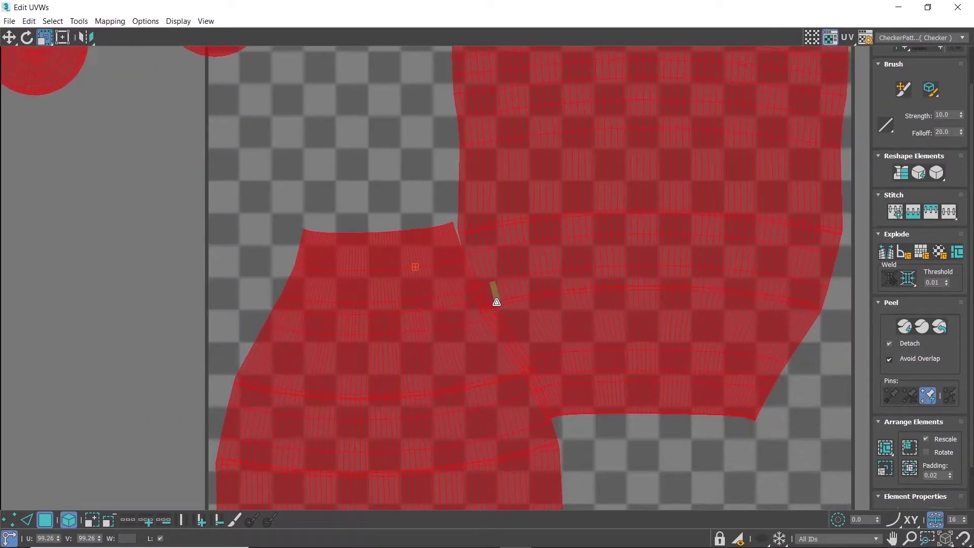
click(886, 474)
scroll(575, 312, up, 2)
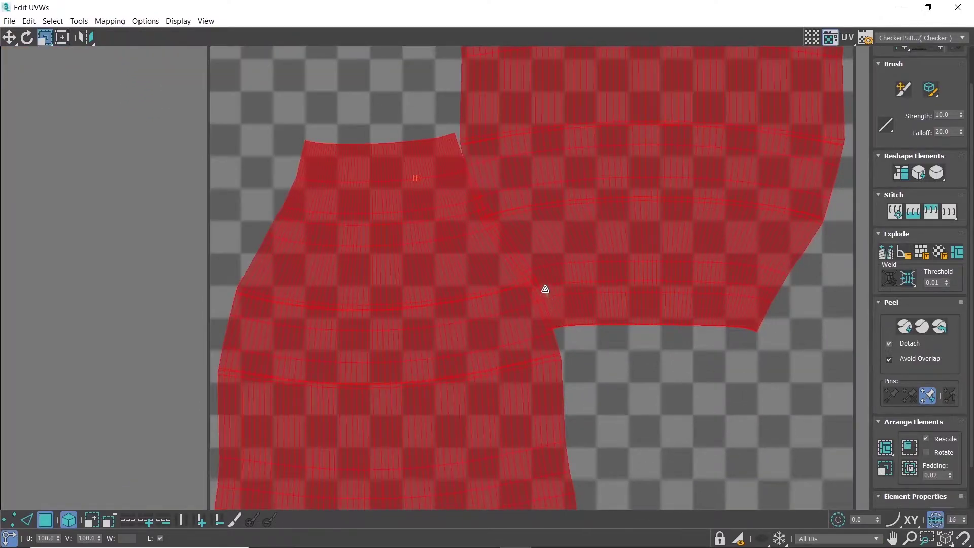
drag(545, 288, 542, 293)
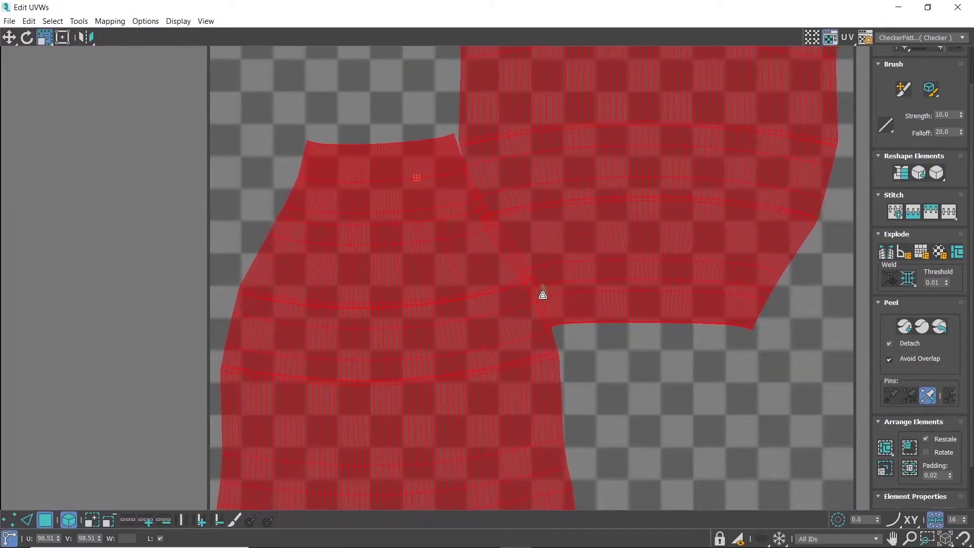
middle_drag(543, 294, 547, 263)
middle_drag(463, 283, 498, 191)
Move the circle shell beside the arc into the tile's upper-left gap.
key(w)
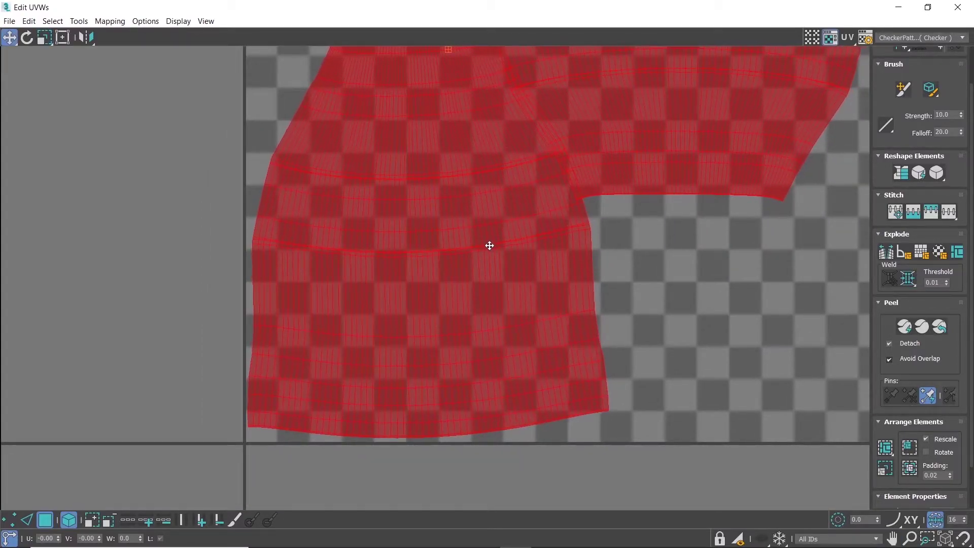
scroll(544, 240, down, 3)
scroll(543, 240, down, 2)
middle_drag(543, 240, 468, 366)
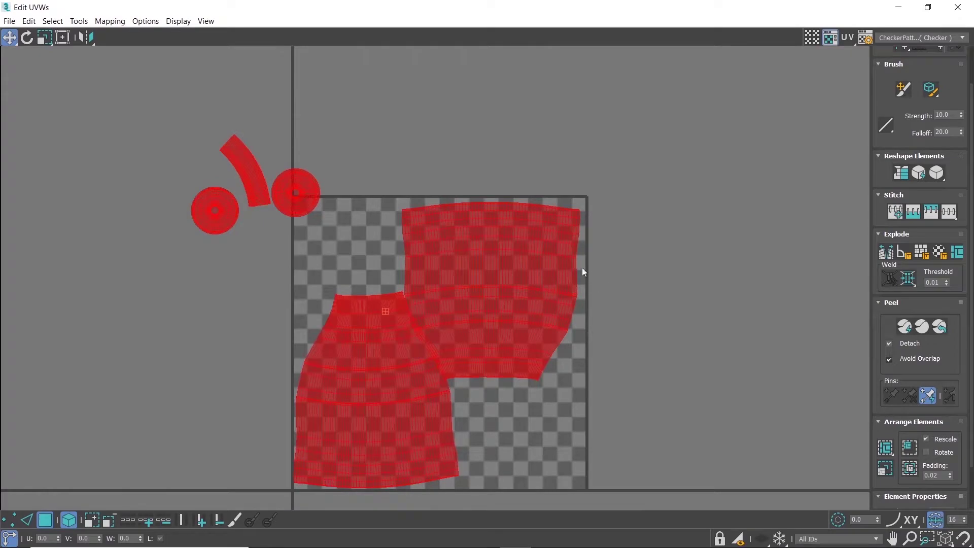
scroll(583, 272, up, 5)
click(561, 265)
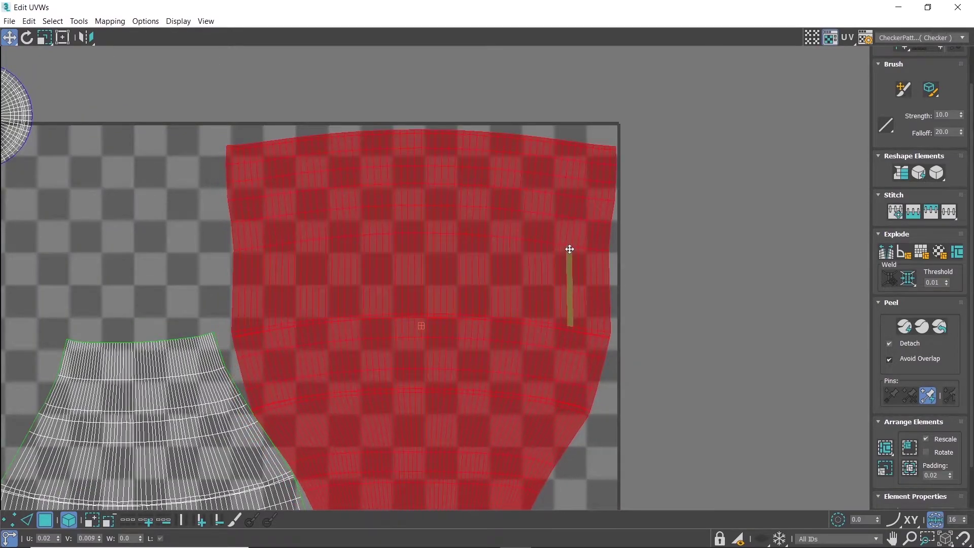
scroll(570, 249, down, 3)
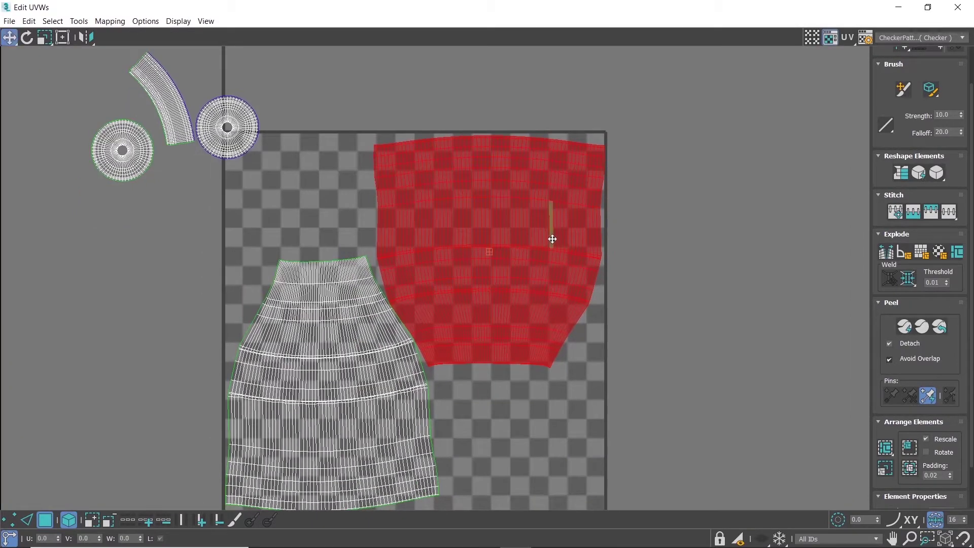
scroll(518, 244, down, 2)
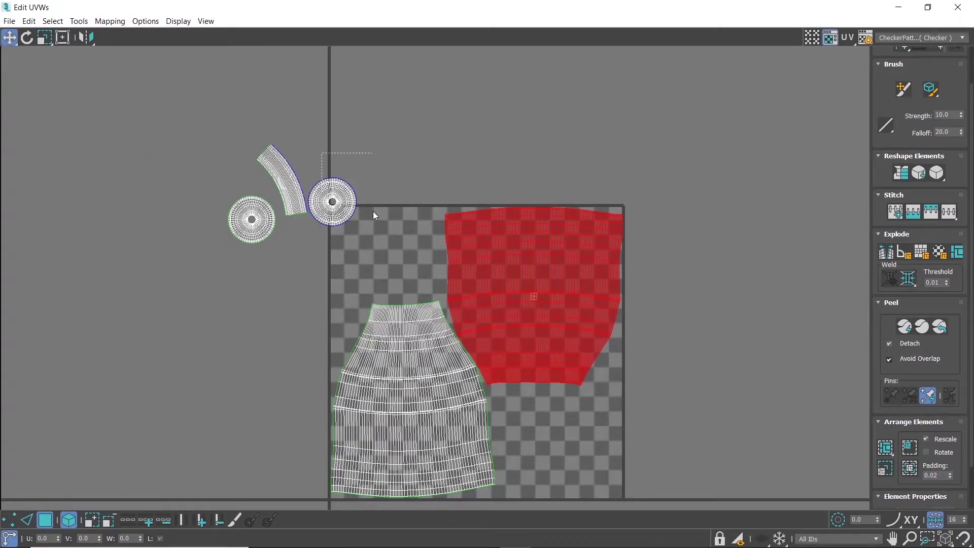
drag(373, 211, 372, 211)
drag(343, 200, 412, 250)
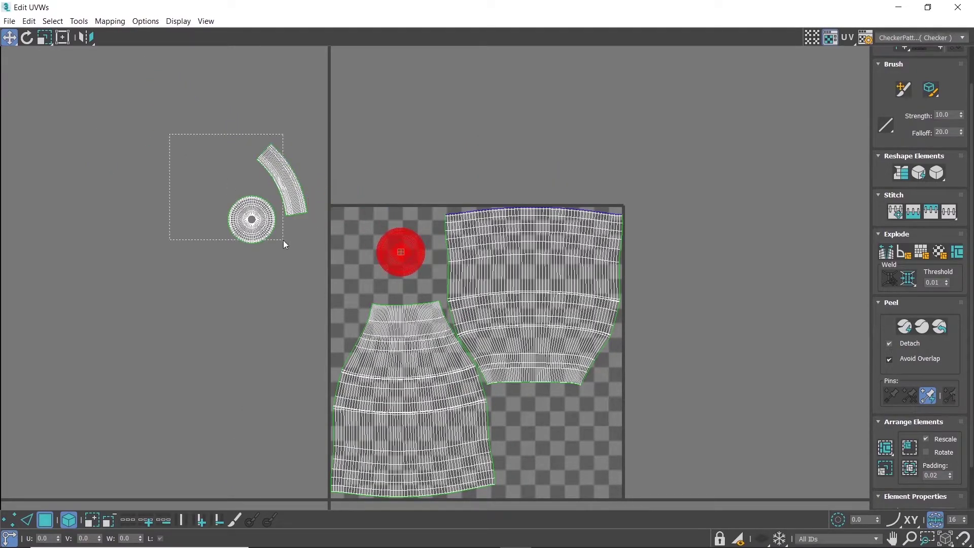
Move the remaining circle and arc shells into the tile, arc in the lower-right corner.
drag(283, 240, 283, 239)
mouse_move(282, 201)
mouse_down()
mouse_move(600, 463)
mouse_move(571, 423)
mouse_up()
scroll(571, 449, up, 3)
click(594, 472)
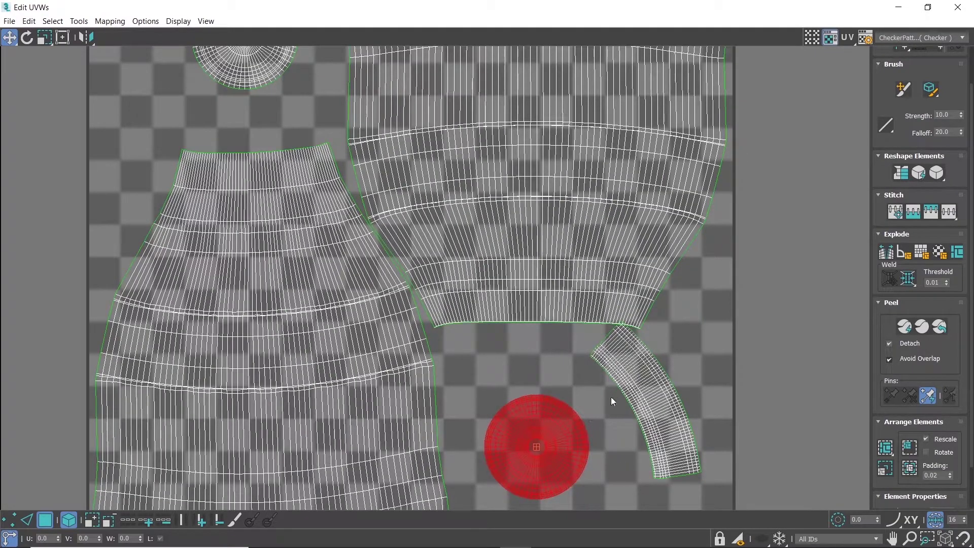
click(674, 441)
scroll(673, 456, down, 3)
middle_drag(578, 321, 654, 395)
click(840, 187)
Preview the coloured Texture Checker, revert to CheckerPattern, orbit the bottle, and close Edit UVWs.
click(928, 7)
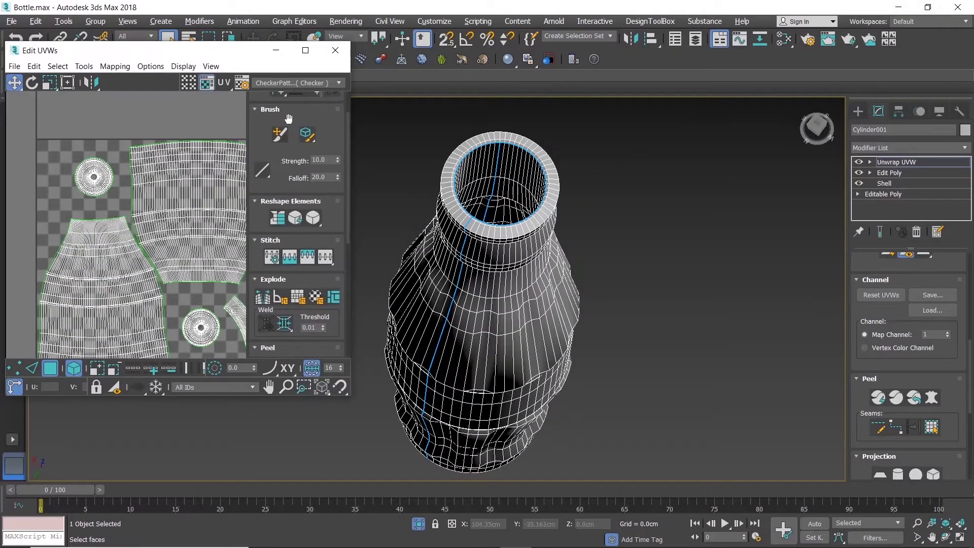
click(323, 84)
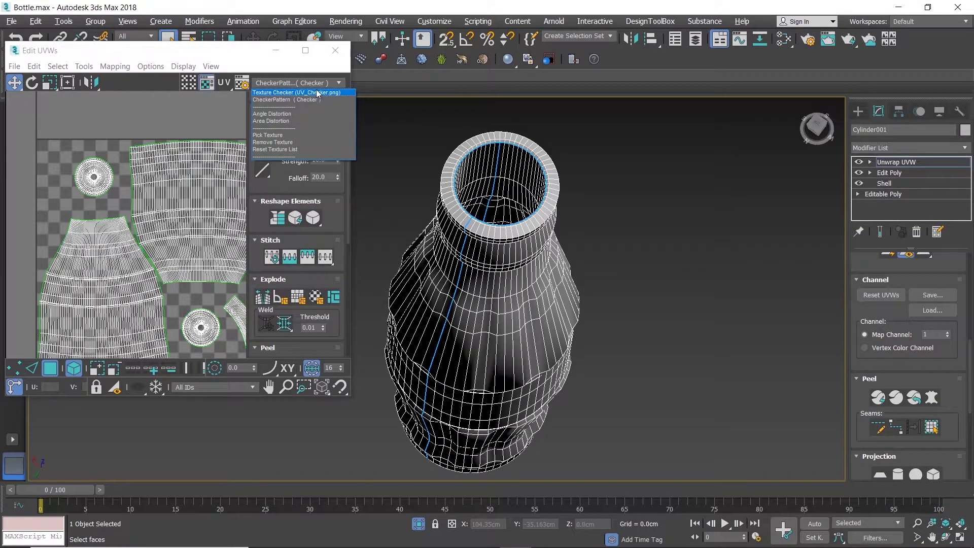
click(318, 93)
click(323, 84)
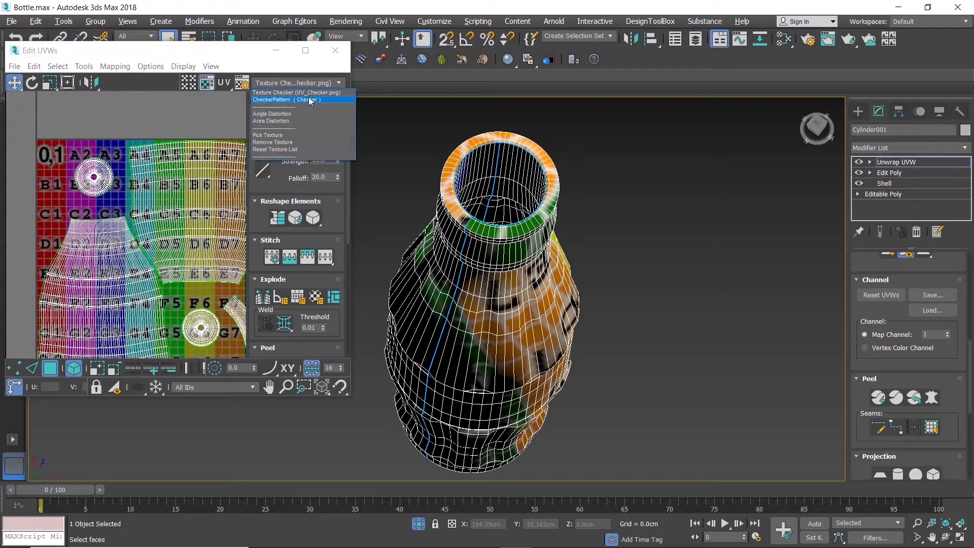
click(310, 99)
alt+middle_drag(549, 289, 403, 130)
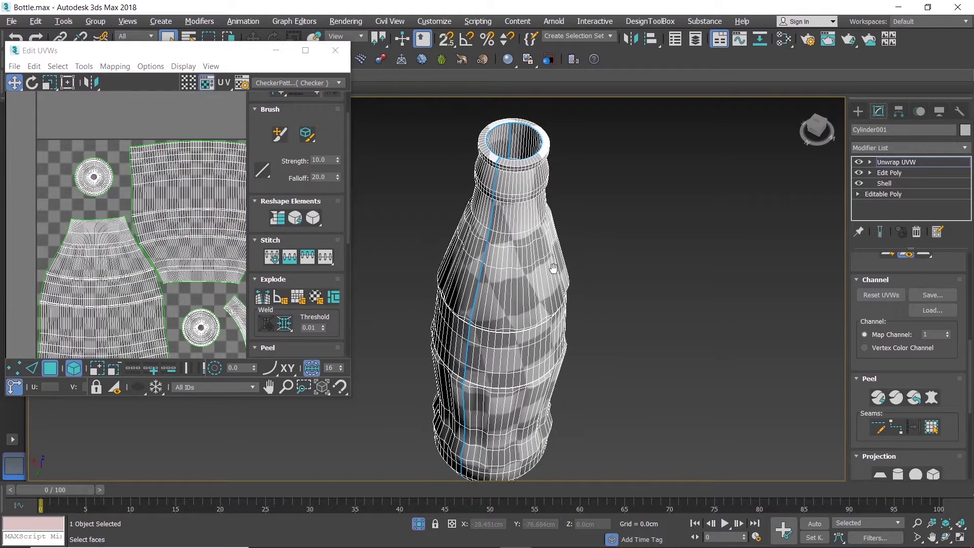
click(336, 50)
scroll(913, 285, up, 5)
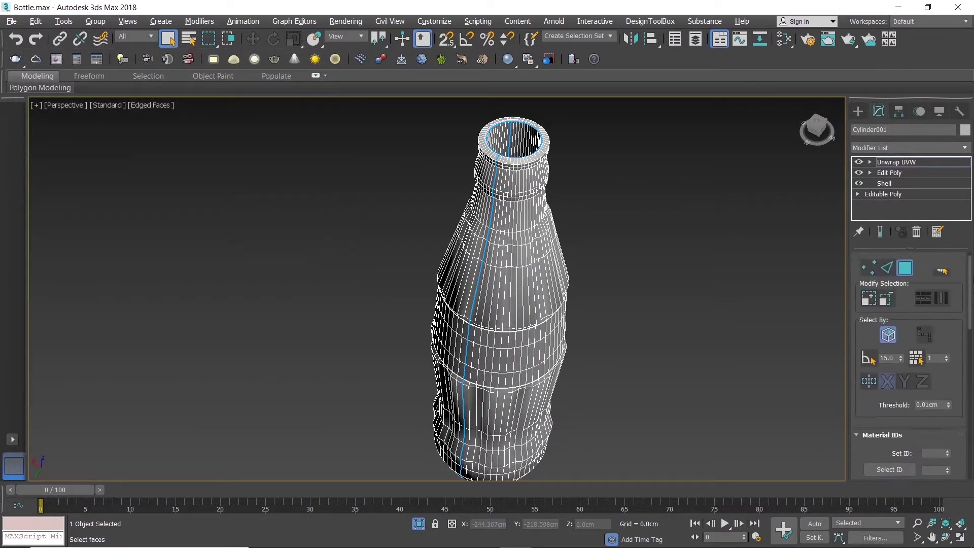
Delete the duplicate Unwrap UVW modifier from the bottle's stack.
click(911, 278)
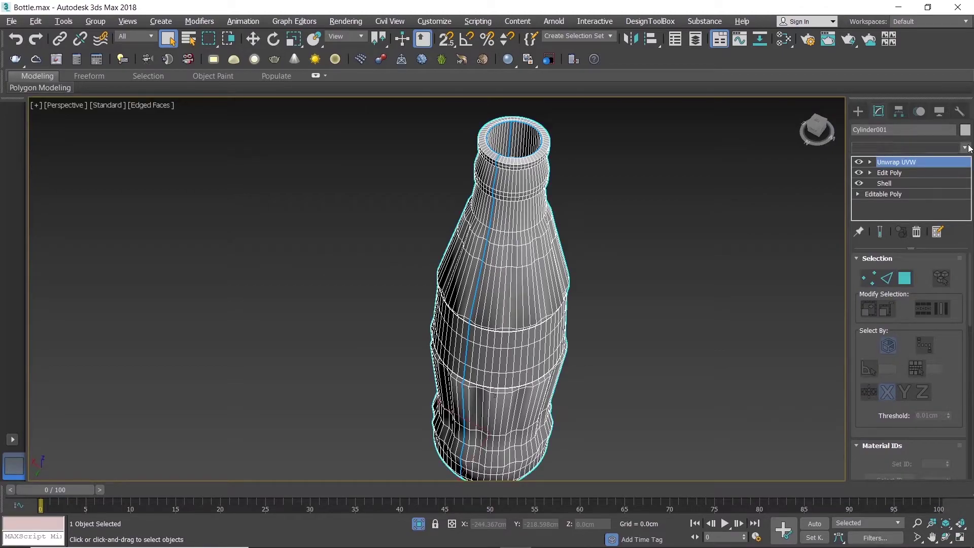
click(908, 148)
scroll(927, 236, down, 10)
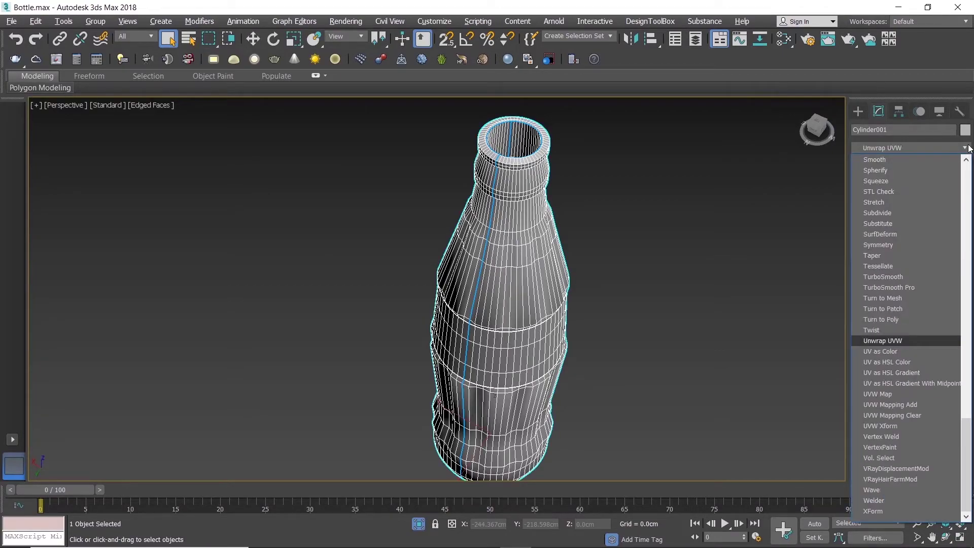
click(912, 337)
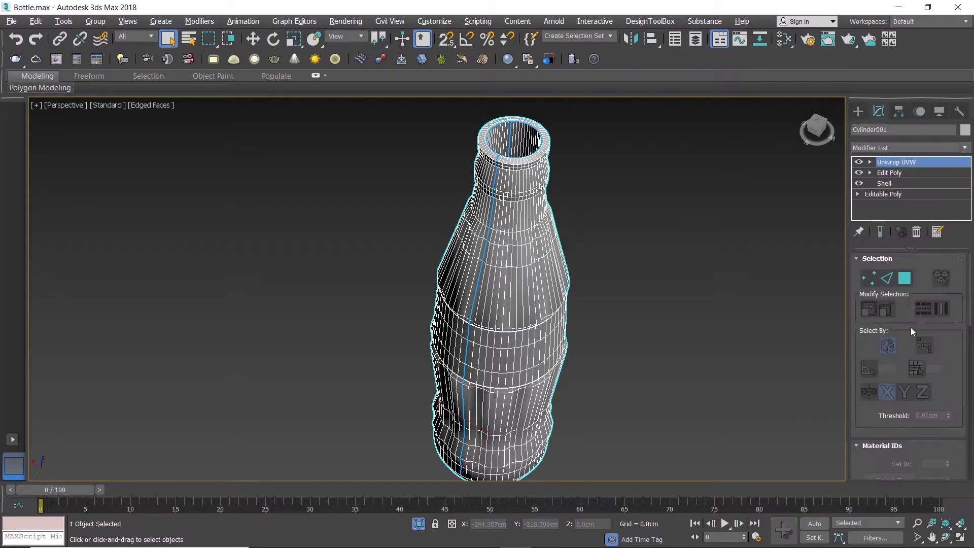
right_click(905, 162)
click(837, 181)
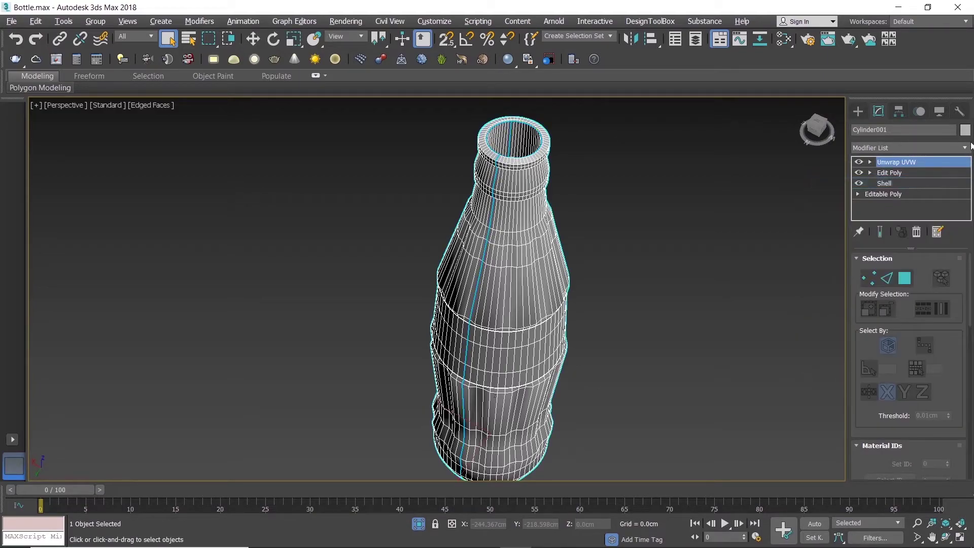
Add TurboSmooth Pro with Iterations 2 and Isoline Display enabled.
click(966, 148)
scroll(913, 274, down, 10)
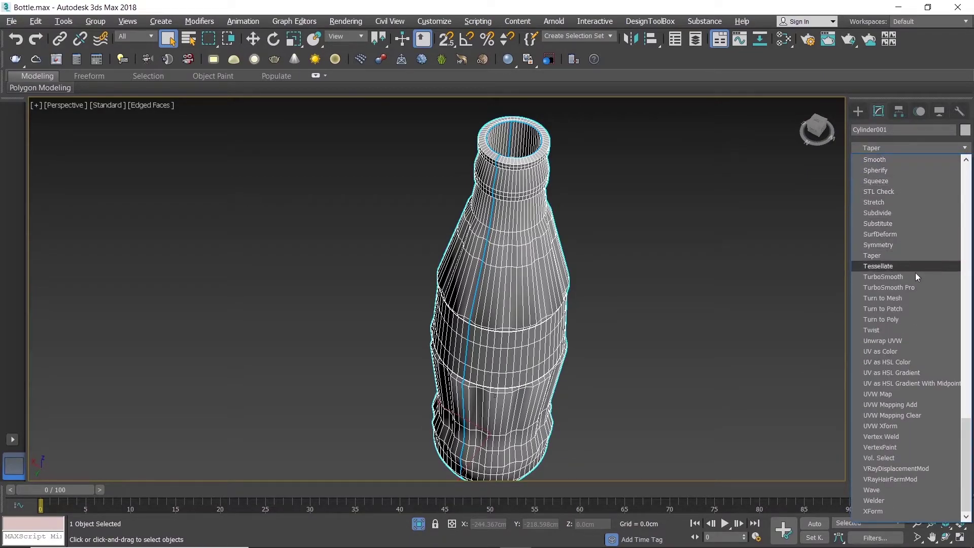
click(918, 286)
click(953, 279)
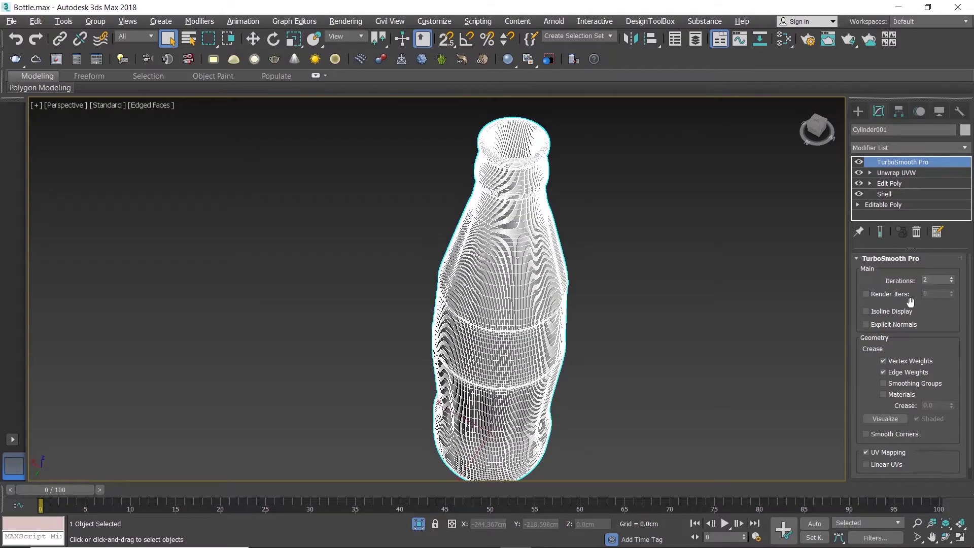
click(908, 310)
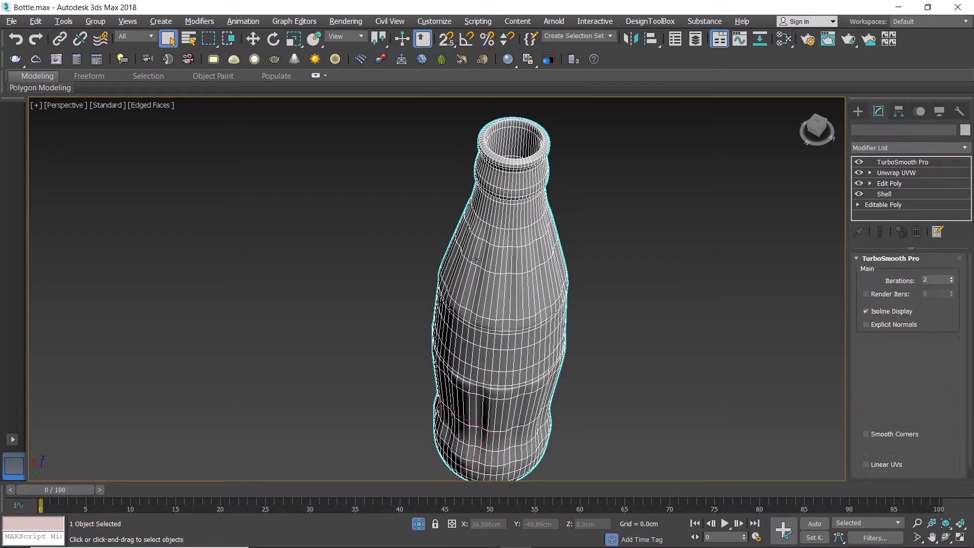
Add a new Unwrap UVW modifier on top of TurboSmooth Pro.
click(969, 147)
key(u)
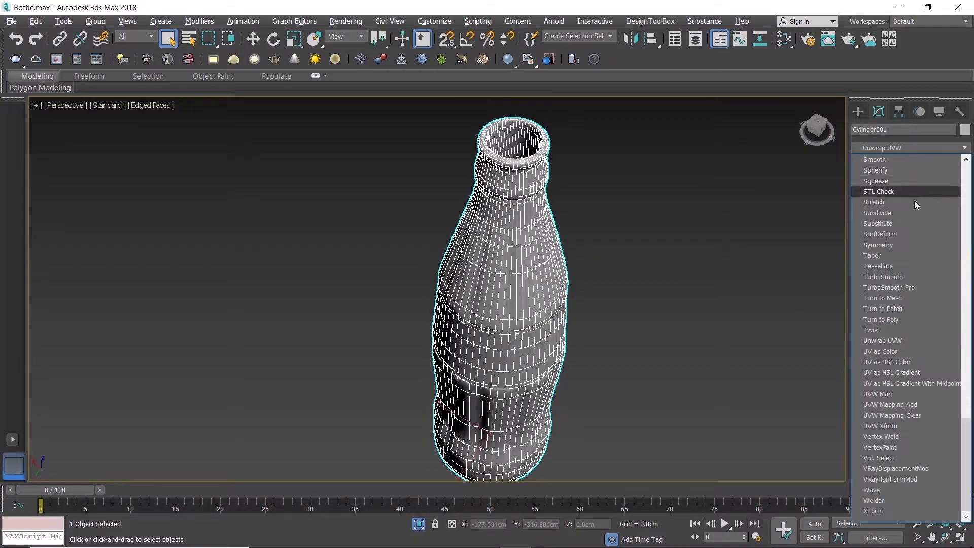
click(916, 339)
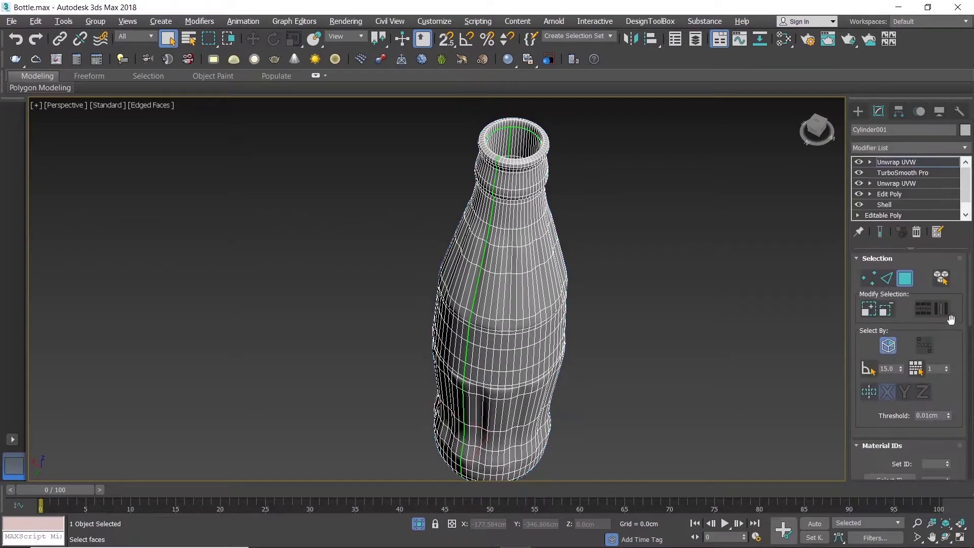
scroll(906, 438, down, 3)
Open the UV editor, preview UV_Checker, and settle on the plain CheckerPattern texture.
click(912, 453)
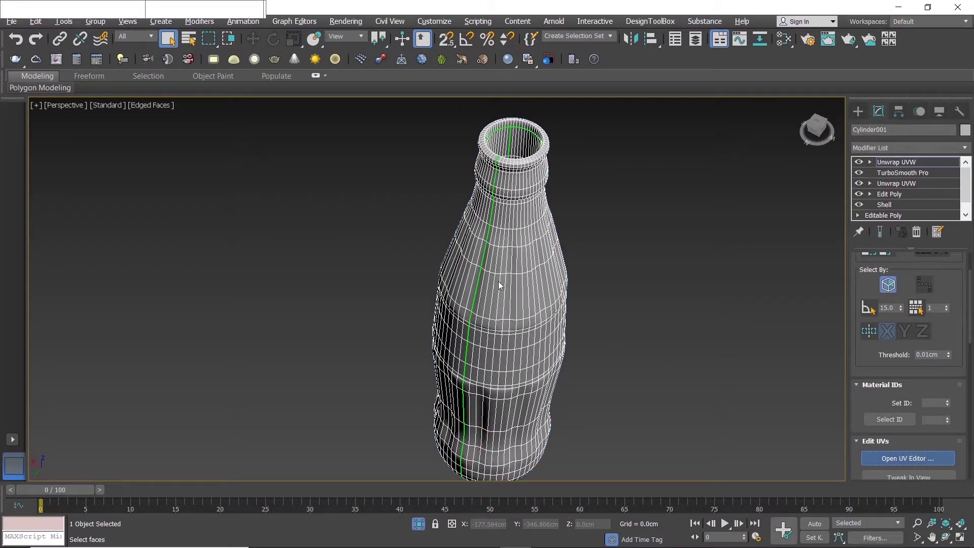
click(311, 83)
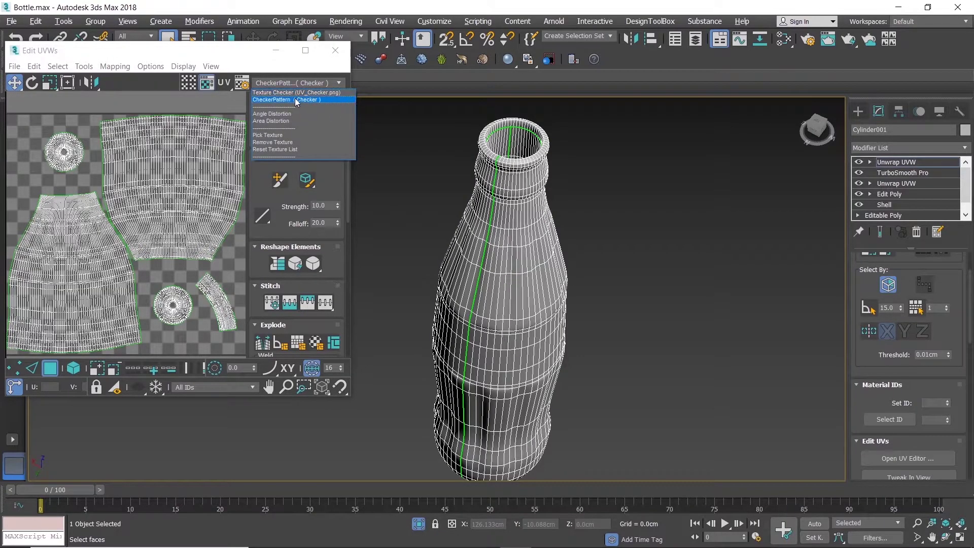
click(296, 101)
click(293, 84)
click(295, 83)
click(295, 100)
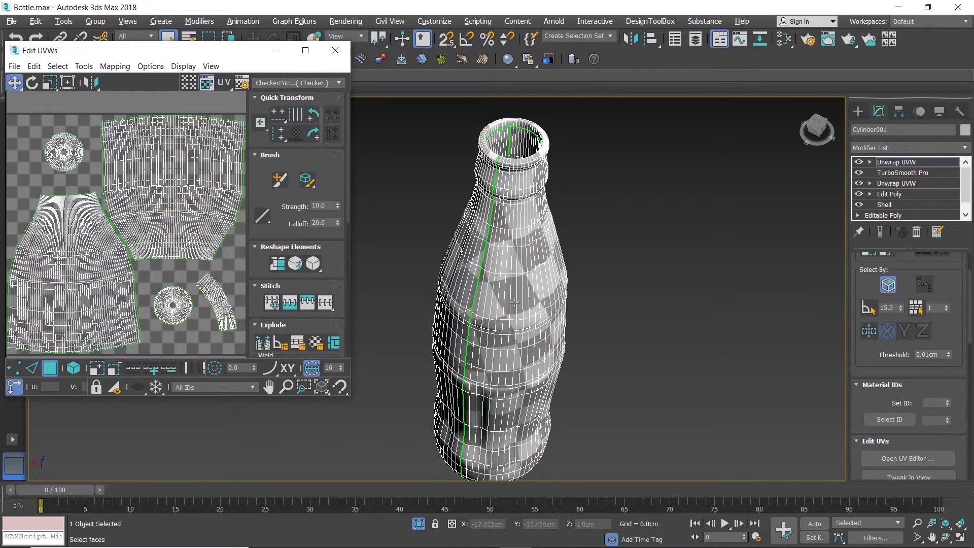
Orbit the bottle with wireframe hidden to inspect the checker and seam, then close Edit UVWs.
scroll(507, 284, up, 3)
mouse_move(513, 284)
alt+middle_down()
mouse_move(526, 276)
mouse_move(572, 323)
mouse_move(620, 275)
mouse_move(559, 370)
mouse_move(534, 370)
mouse_move(553, 350)
mouse_move(532, 304)
mouse_move(474, 270)
mouse_move(689, 208)
mouse_move(635, 255)
mouse_move(632, 230)
mouse_move(635, 249)
alt+middle_up()
key(F4)
scroll(642, 217, down, 4)
alt+middle_drag(739, 246, 665, 264)
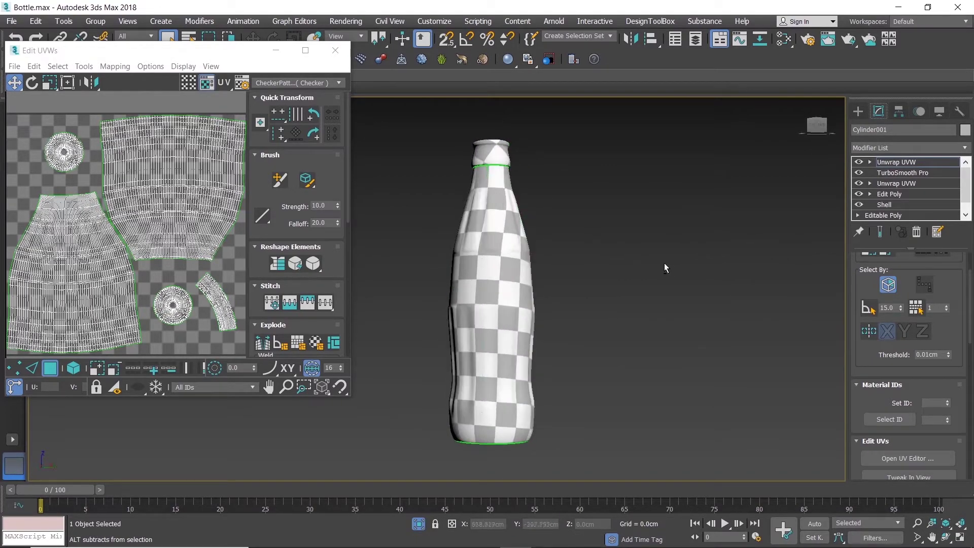
click(341, 50)
Delete the bottle's top Unwrap UVW, then select the crown cap and isolate it with Alt+Q.
click(911, 164)
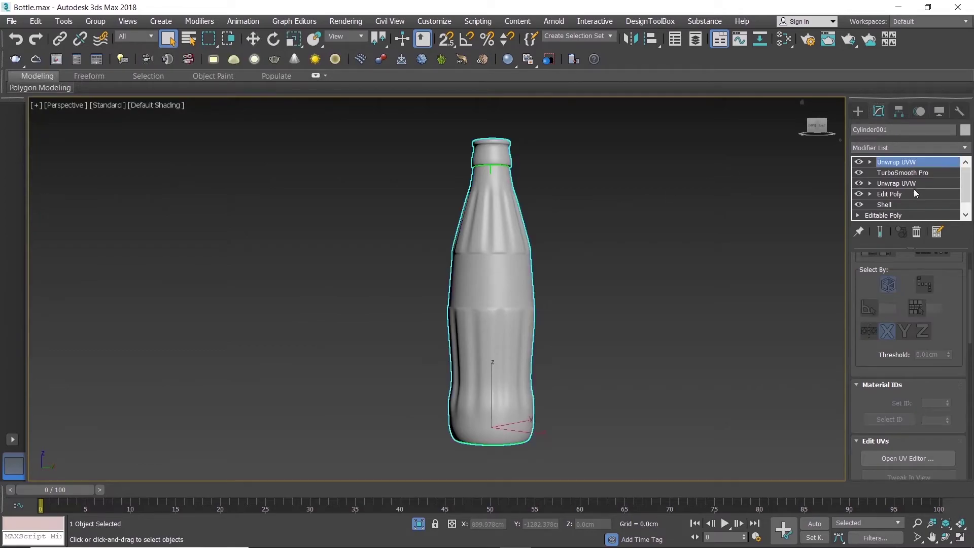
click(917, 232)
alt+middle_drag(567, 234, 553, 264)
scroll(463, 276, up, 1)
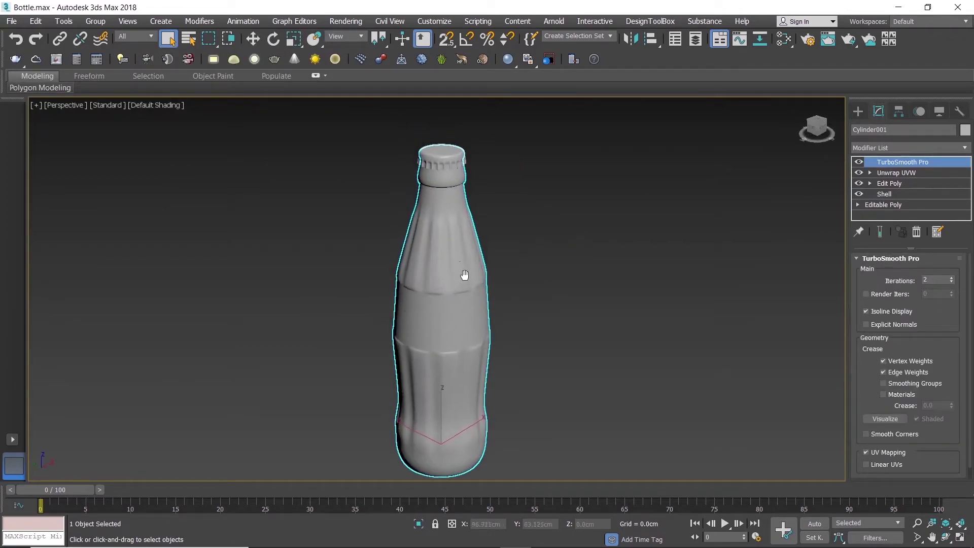
scroll(450, 165, up, 4)
click(459, 150)
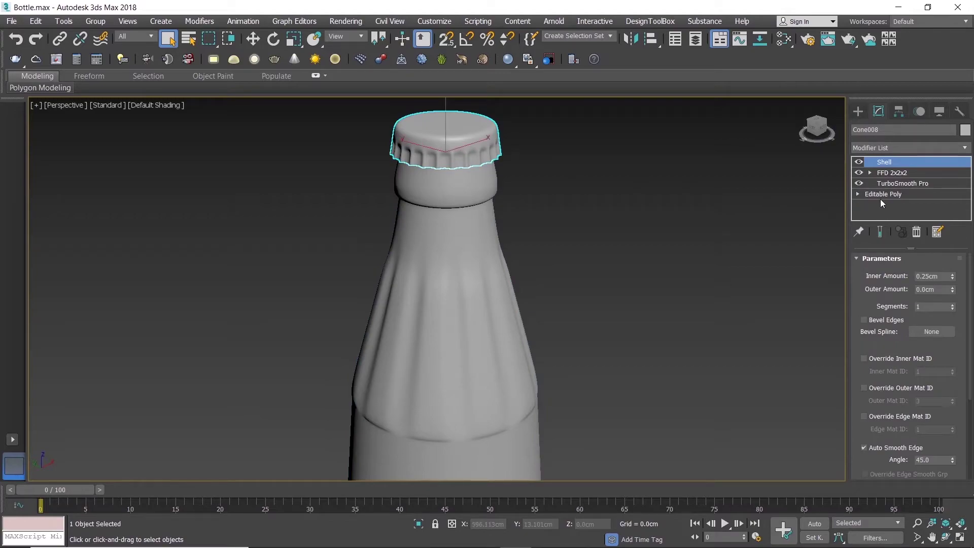
key(alt+q)
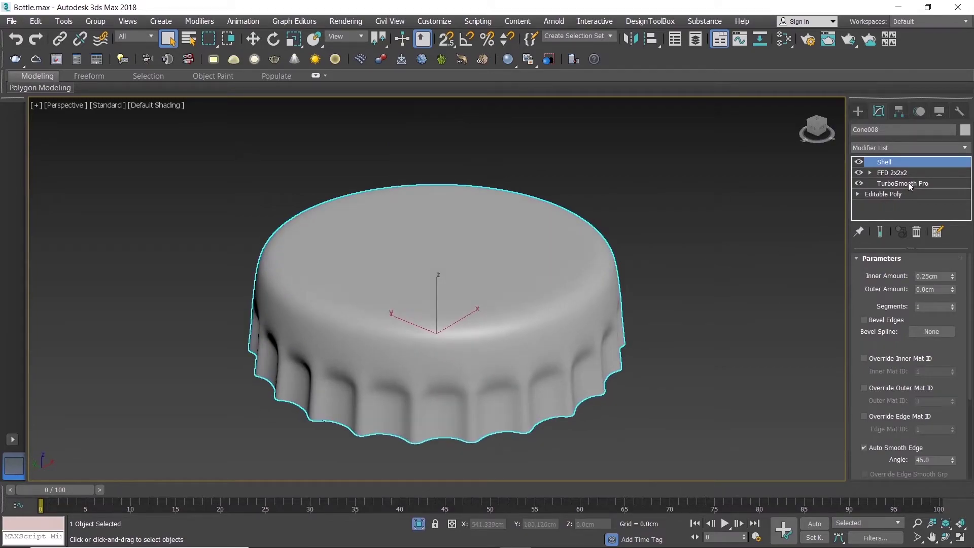
Add an Unwrap UVW modifier above the cap's Editable Poly and hide the map seams.
click(902, 196)
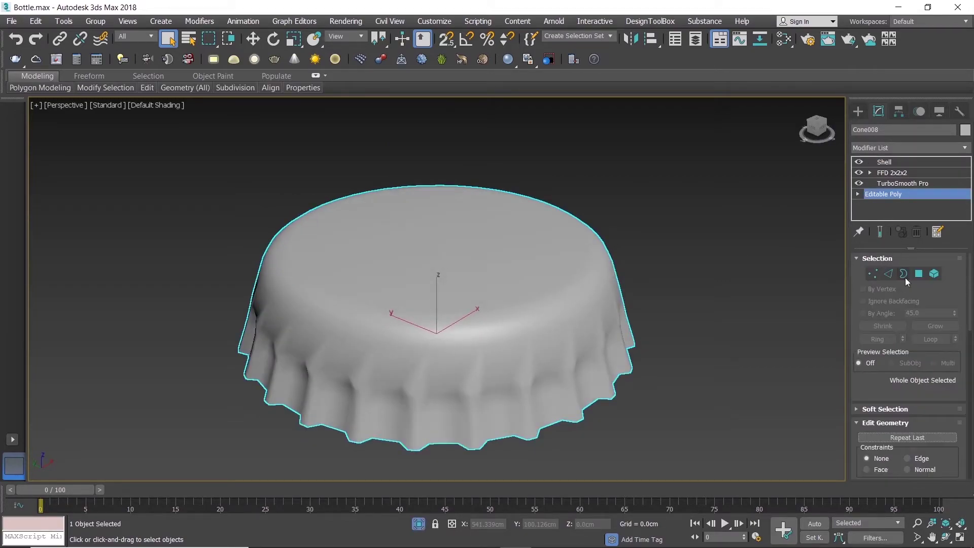
click(965, 148)
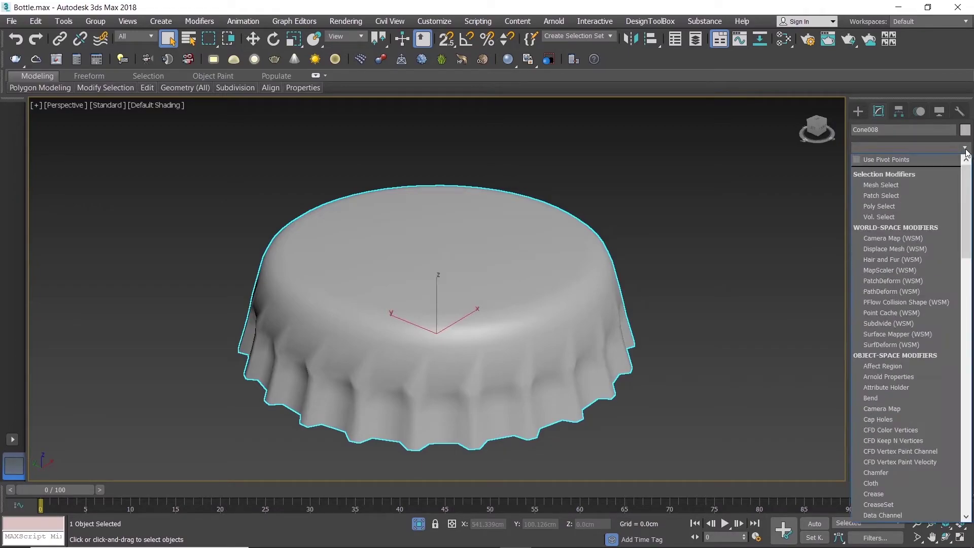
key(u)
click(906, 340)
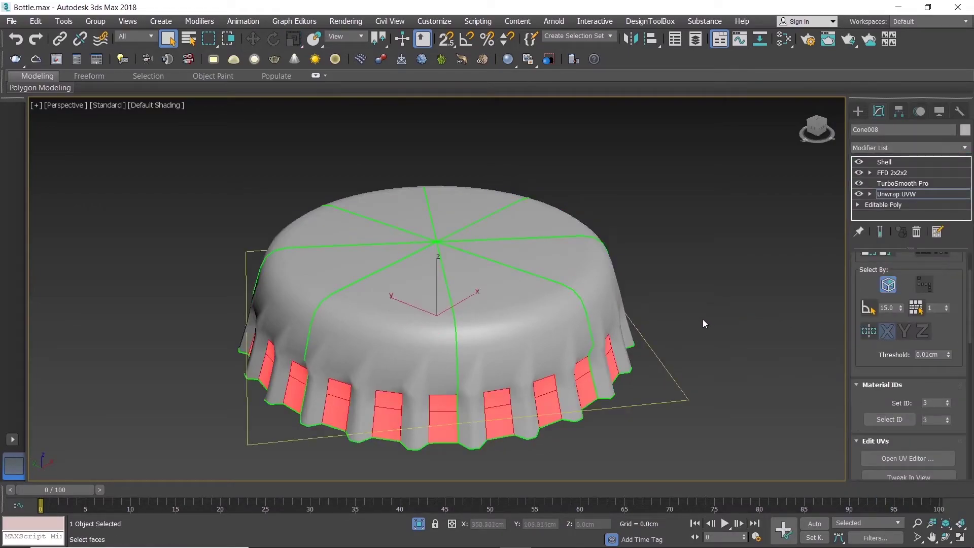
scroll(615, 288, down, 3)
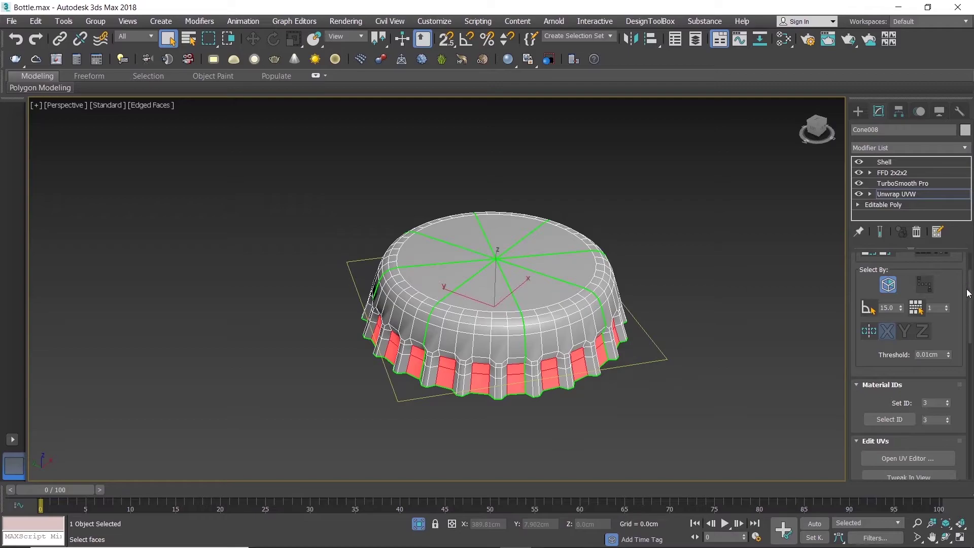
drag(969, 293, 964, 242)
scroll(969, 310, down, 5)
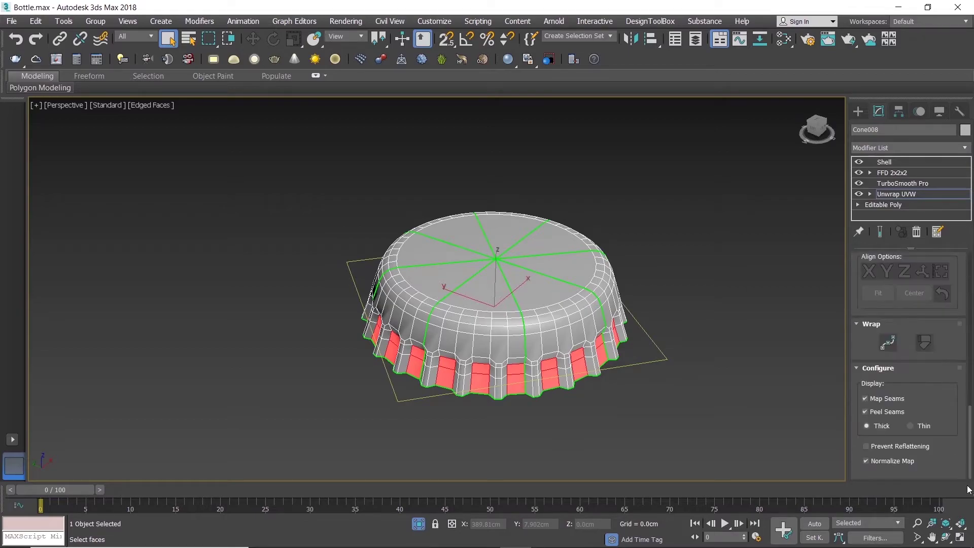
click(886, 399)
Select all of the cap's faces and open the UV Editor.
drag(970, 425, 970, 248)
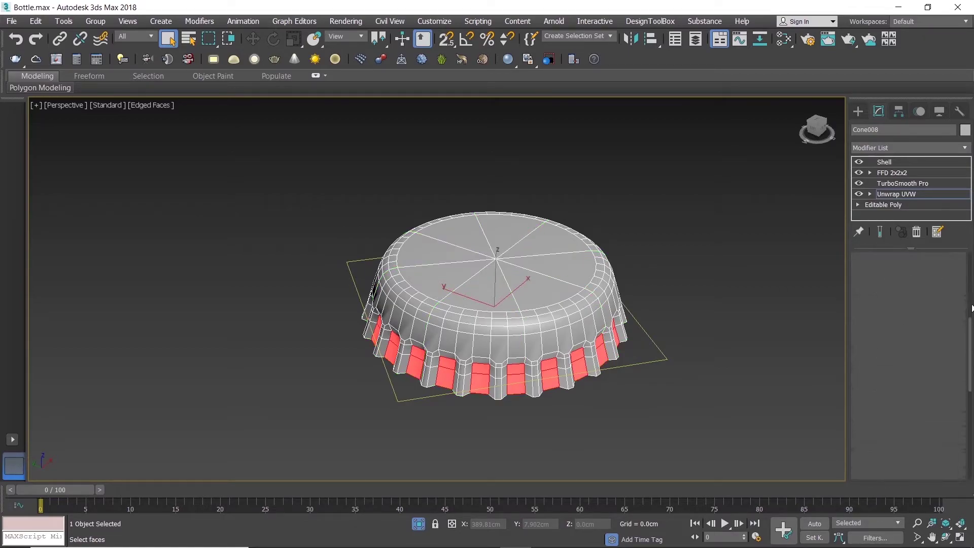
key(ctrl+a)
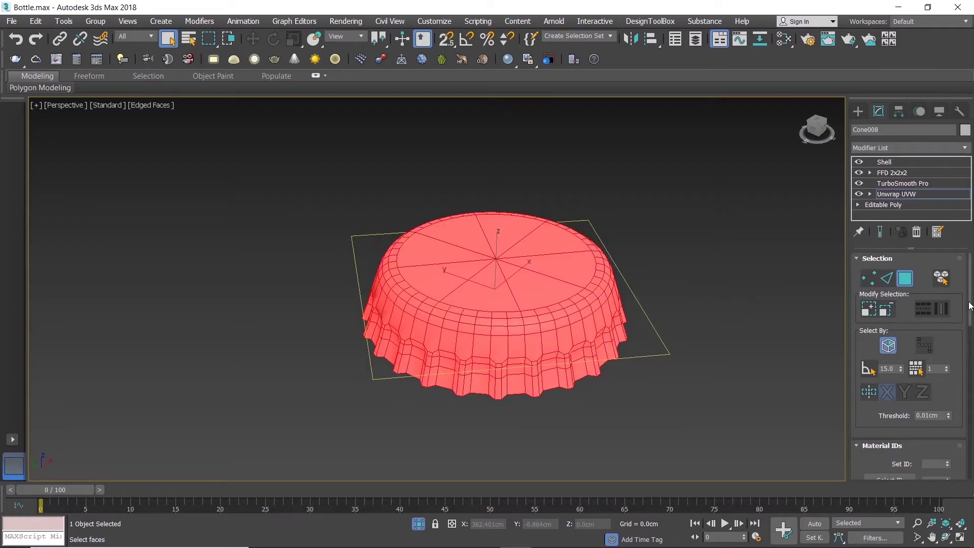
drag(970, 306, 970, 357)
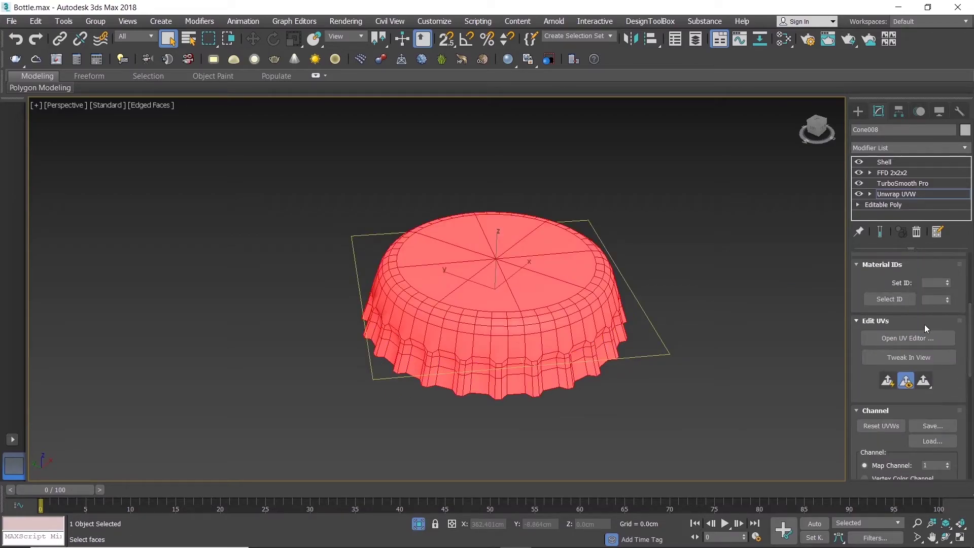
click(924, 324)
click(925, 331)
click(915, 331)
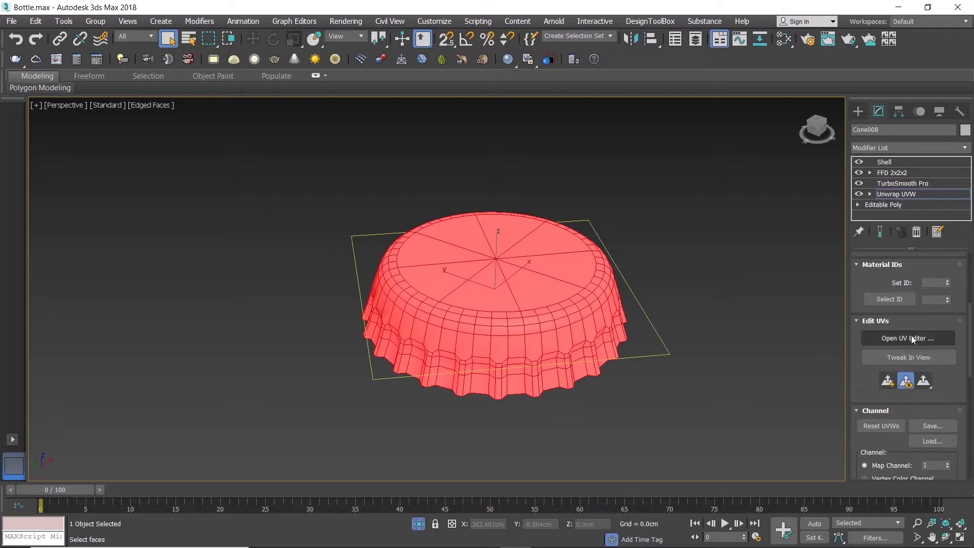
click(911, 338)
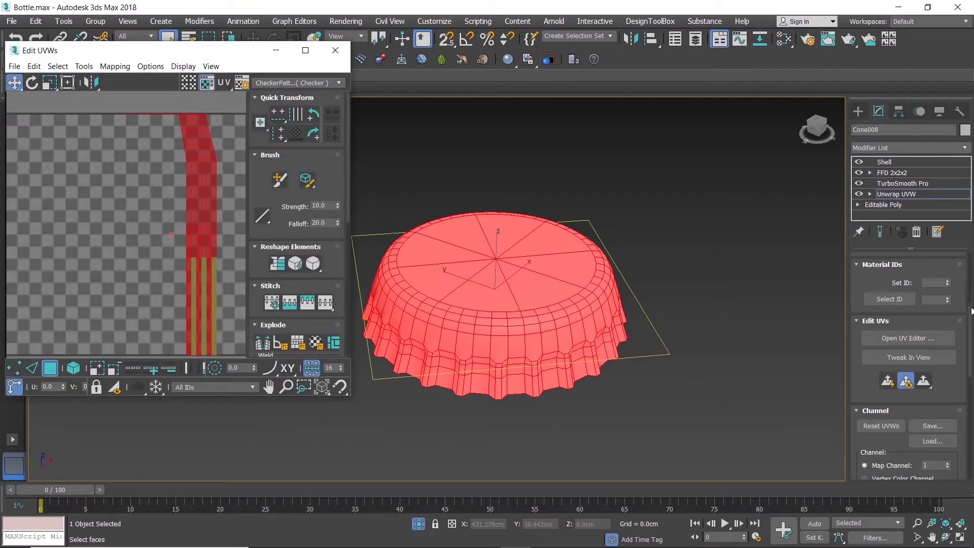
Project the cap's UVs flat from above and relax them in the maximized UV editor.
drag(971, 311, 971, 370)
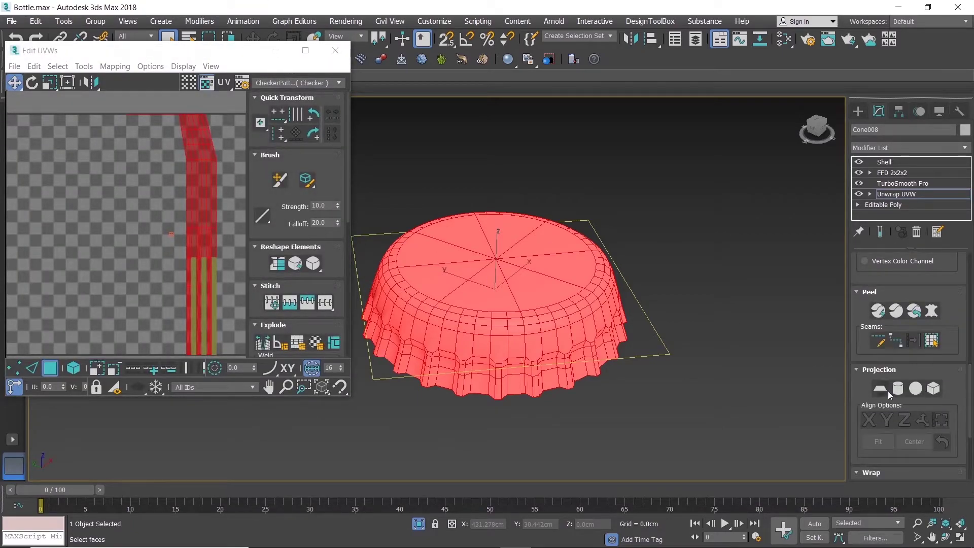
click(889, 393)
click(306, 50)
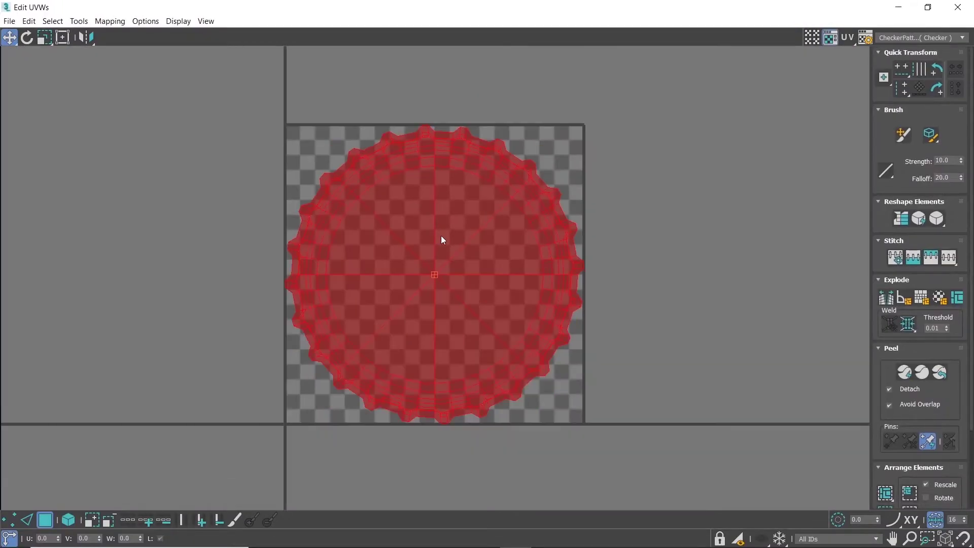
click(937, 218)
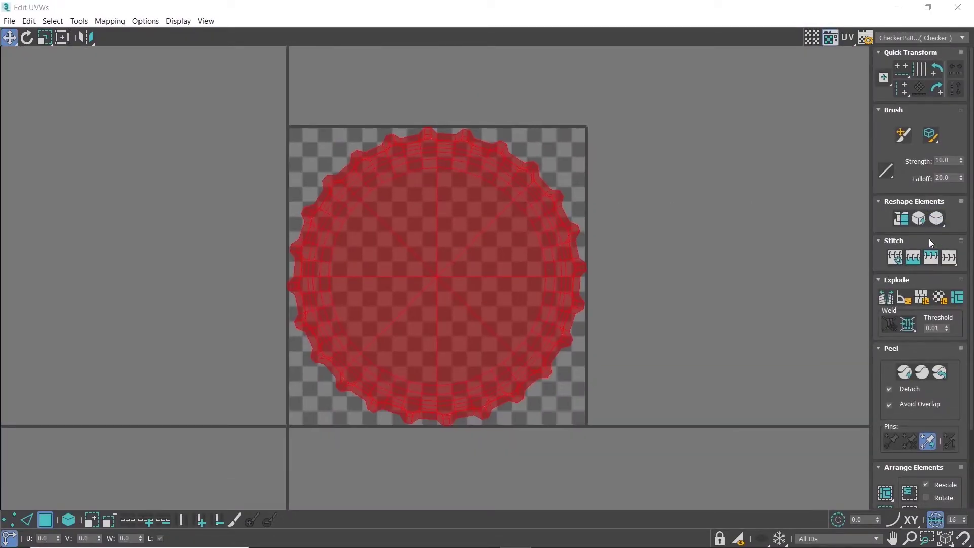
click(149, 112)
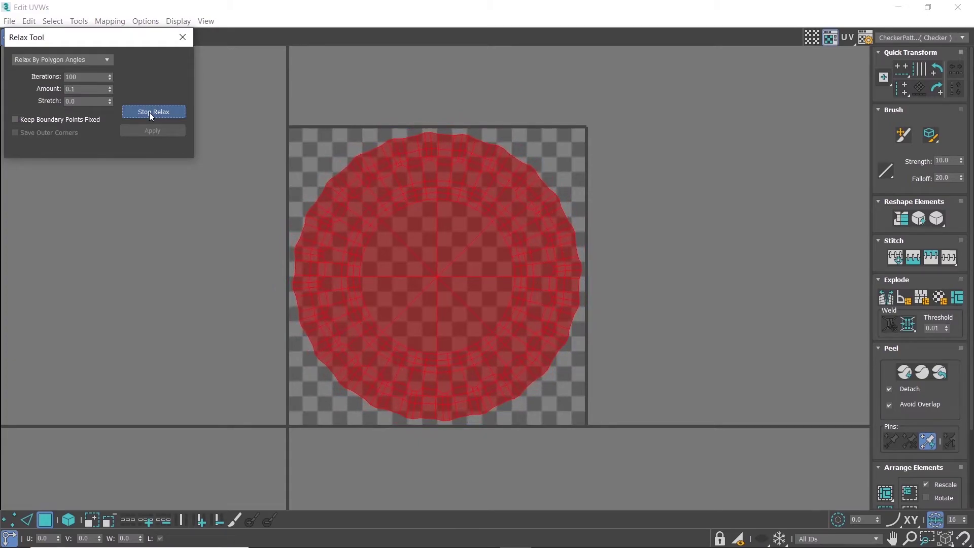
click(149, 112)
click(183, 39)
Switch to UV polygon mode and select all of the cap's UV faces.
scroll(439, 196, up, 2)
scroll(466, 198, up, 3)
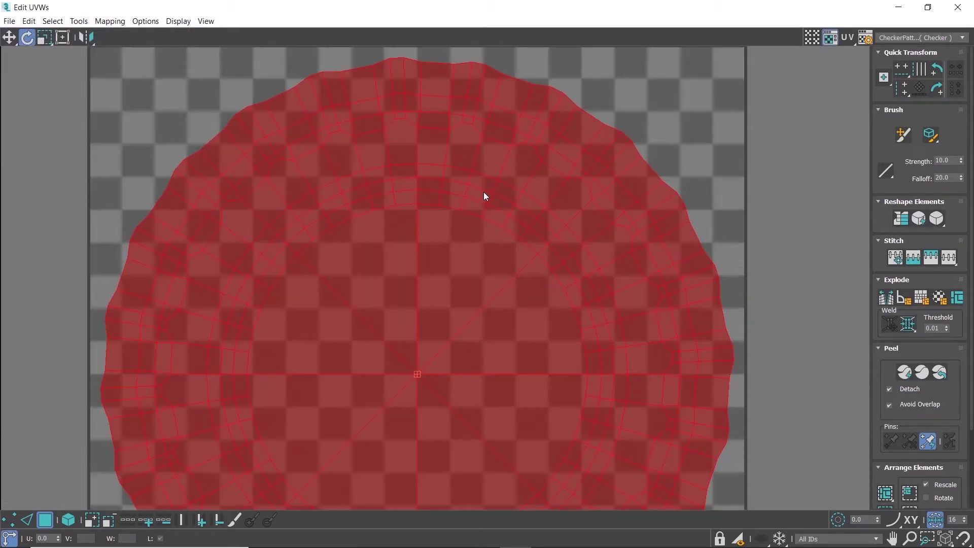
scroll(808, 320, down, 2)
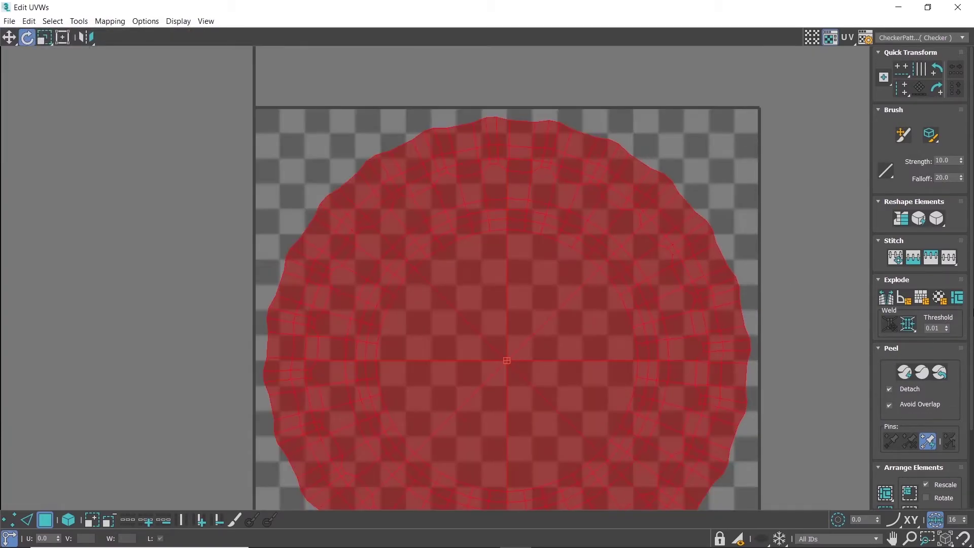
click(45, 520)
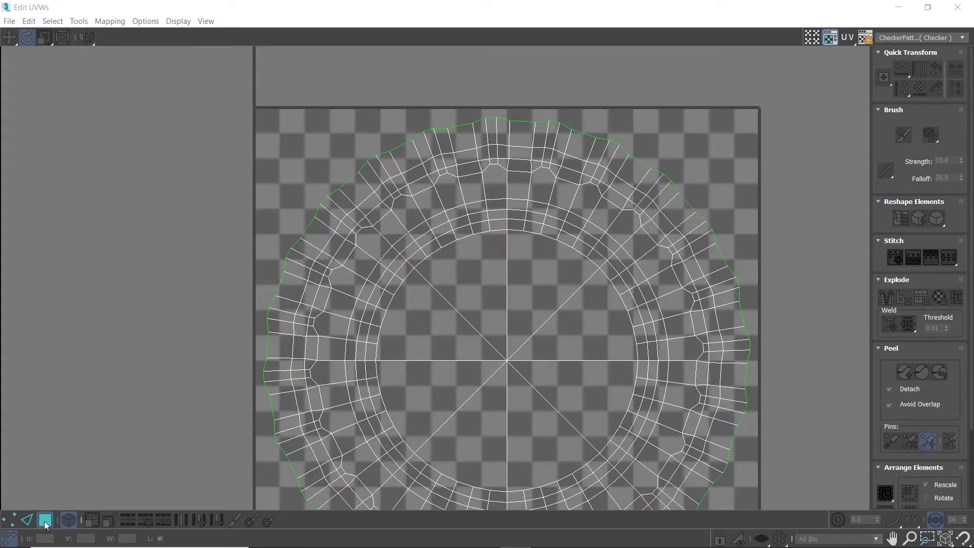
click(45, 520)
key(r)
scroll(563, 215, up, 2)
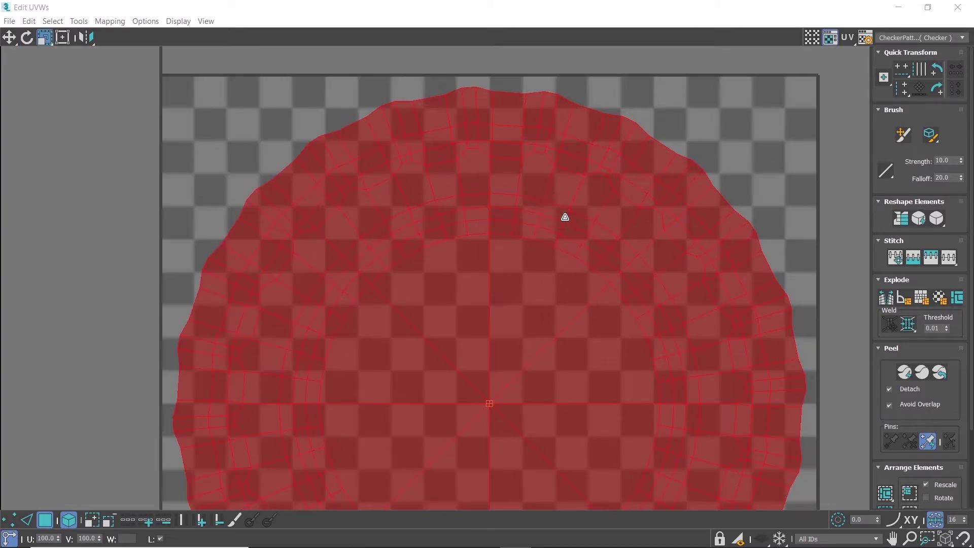
scroll(565, 217, down, 1)
scroll(583, 272, up, 3)
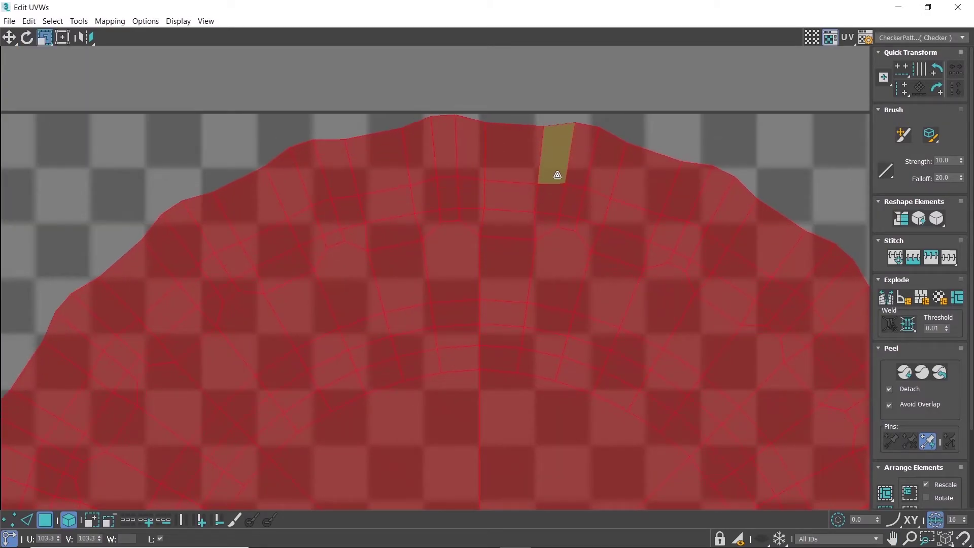
scroll(557, 175, down, 3)
scroll(598, 276, up, 1)
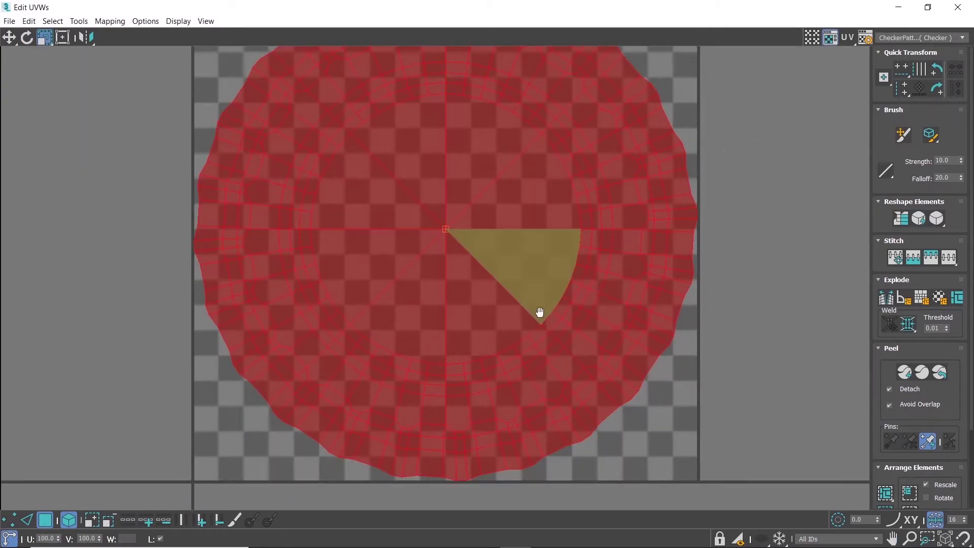
Inspect the circular layout against the checker tile, then deselect all faces.
middle_drag(540, 311, 565, 229)
key(w)
scroll(480, 390, up, 1)
scroll(465, 419, down, 1)
middle_drag(424, 407, 436, 456)
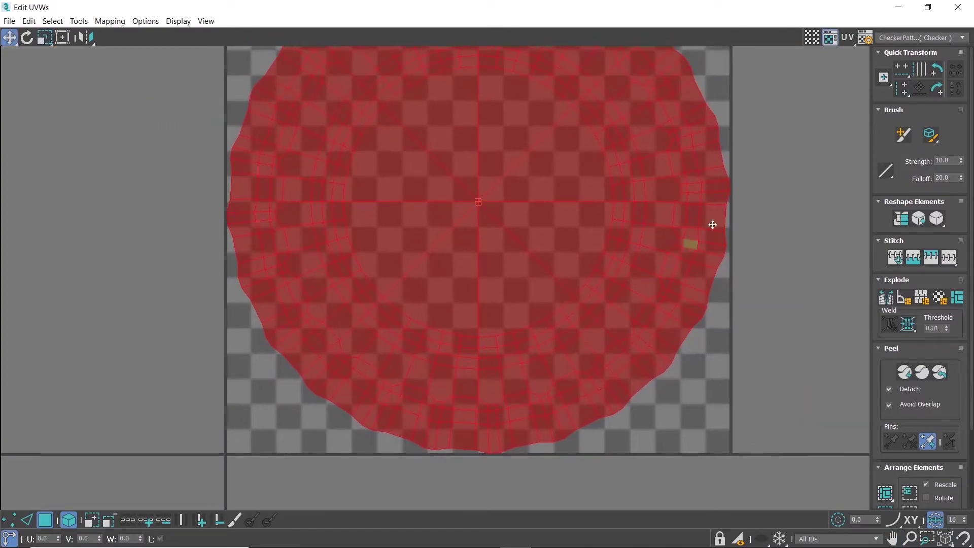
click(781, 188)
scroll(185, 233, up, 2)
scroll(249, 206, up, 2)
scroll(249, 206, down, 5)
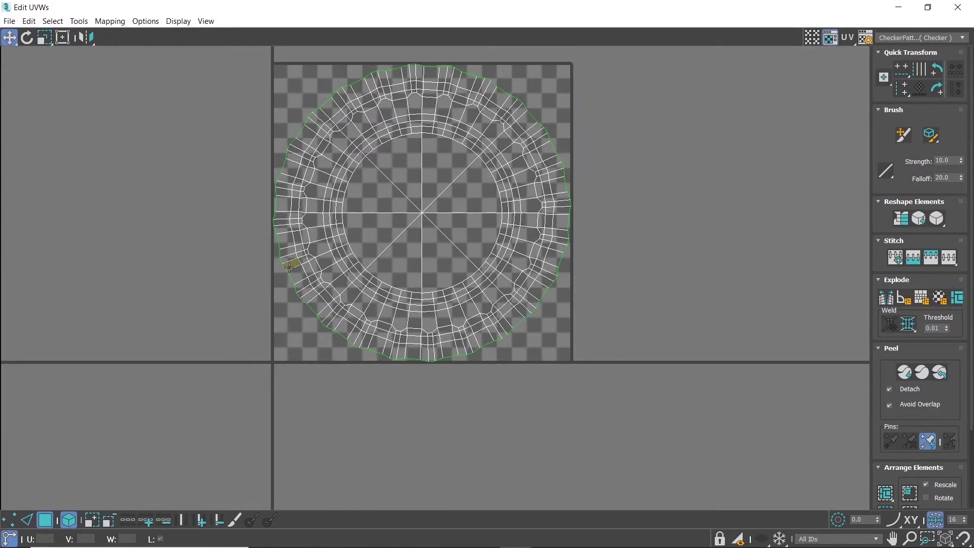
middle_drag(373, 251, 389, 319)
Restore and close the UV editor, then add an Unwrap UVW above the cap's Shell.
click(928, 7)
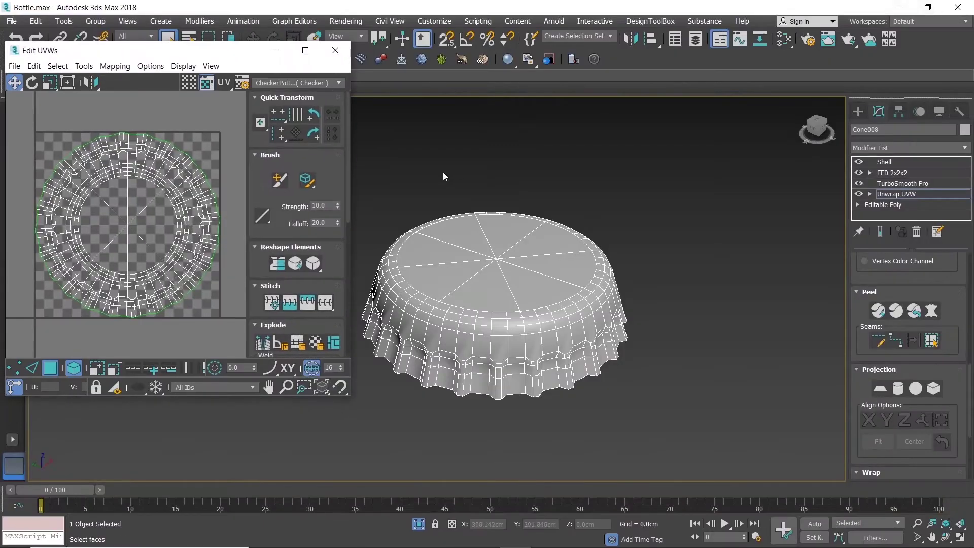
click(335, 51)
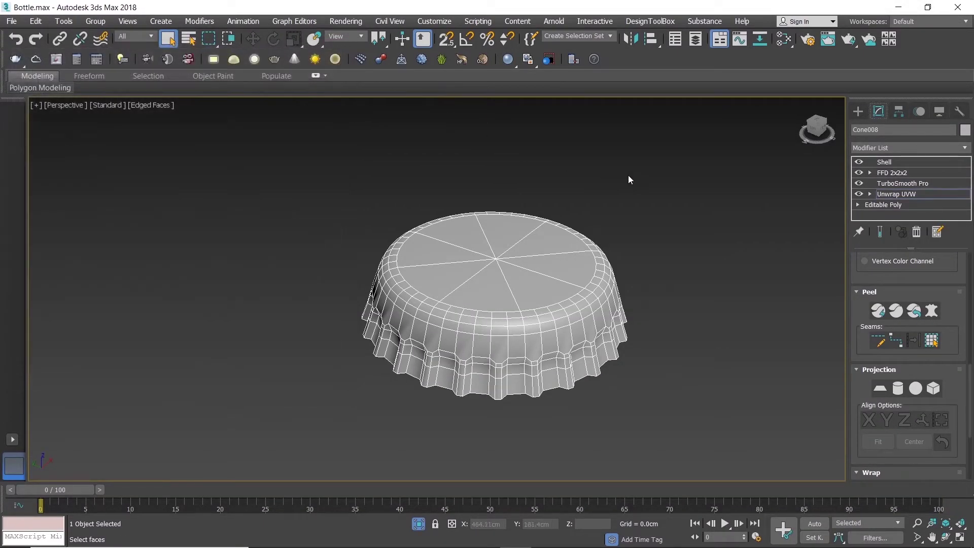
click(897, 164)
click(961, 147)
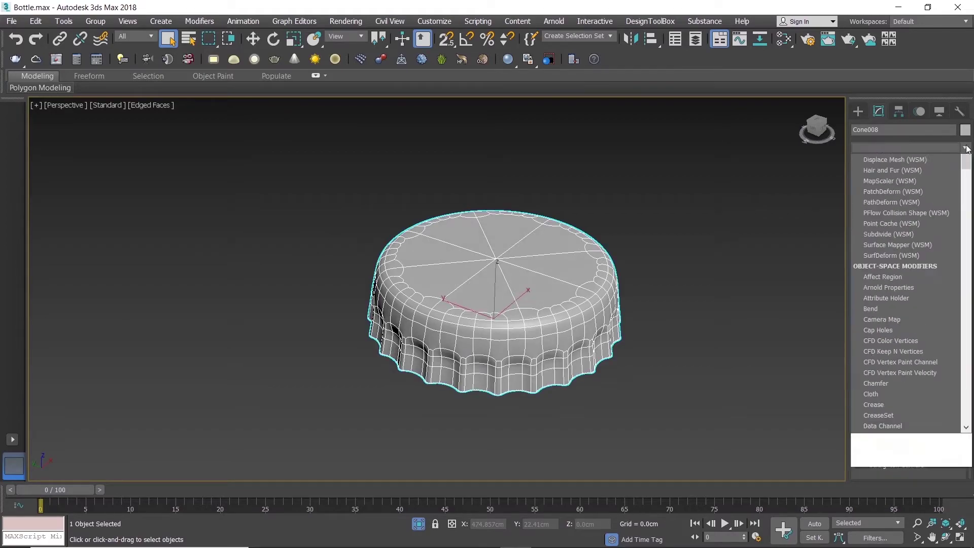
scroll(905, 271, down, 10)
click(907, 341)
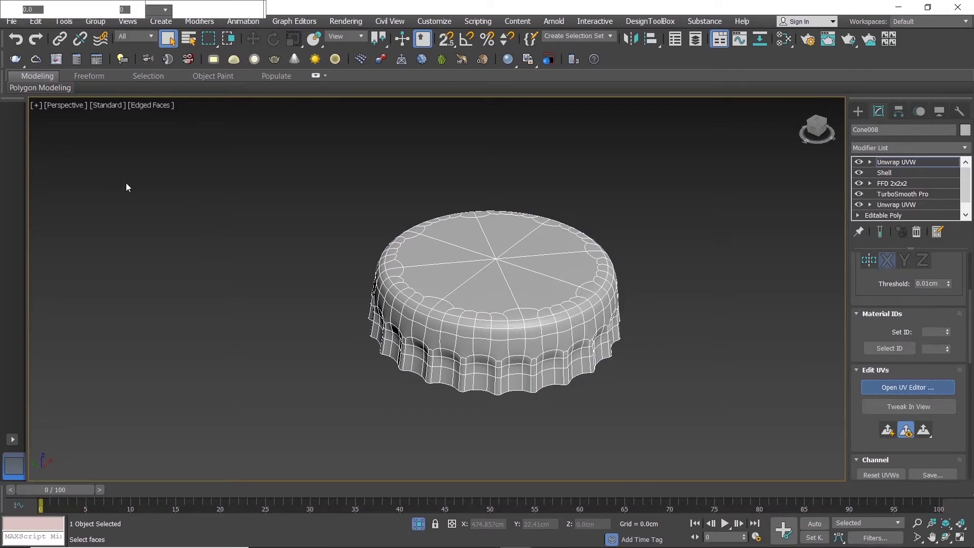
Preview the CheckerPattern texture on the cap, orbit to view it from above, then close the editor.
click(339, 84)
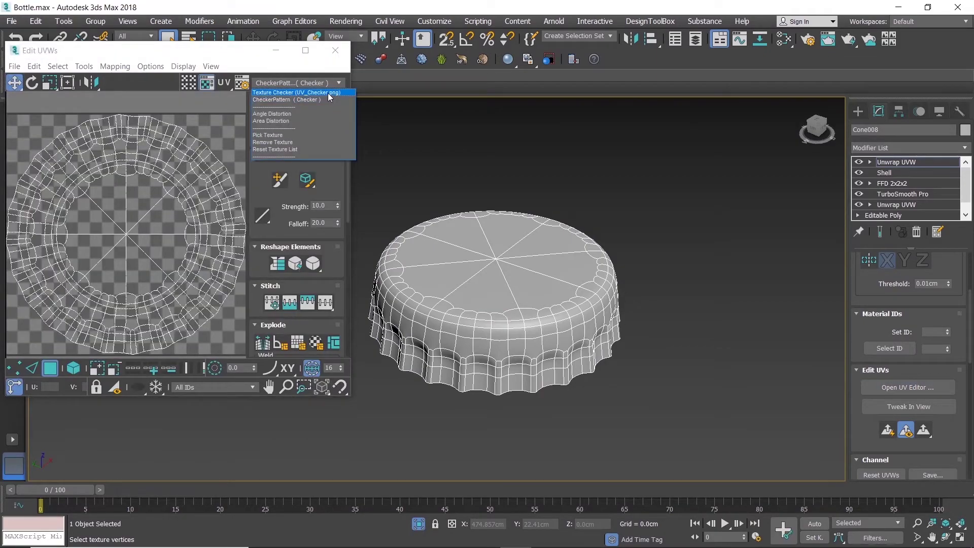
click(328, 94)
click(329, 100)
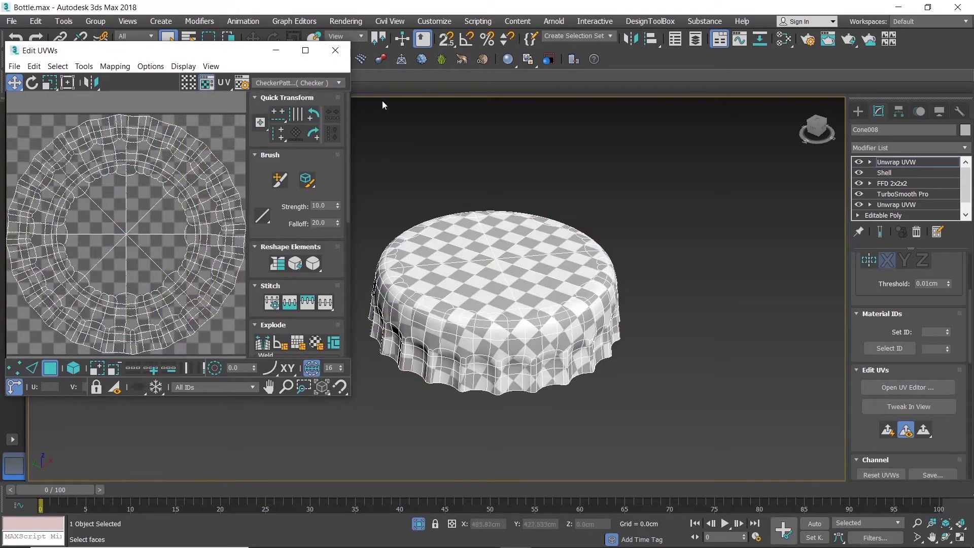
mouse_move(469, 245)
alt+middle_down()
mouse_move(484, 308)
mouse_move(597, 235)
mouse_move(612, 198)
mouse_move(654, 227)
mouse_move(666, 279)
mouse_move(719, 296)
mouse_move(705, 316)
alt+middle_up()
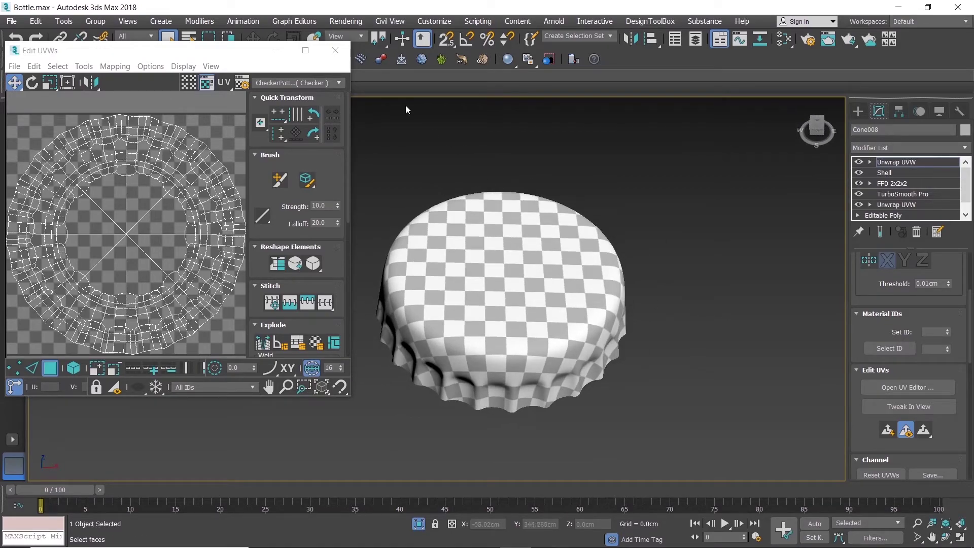
click(335, 50)
click(911, 162)
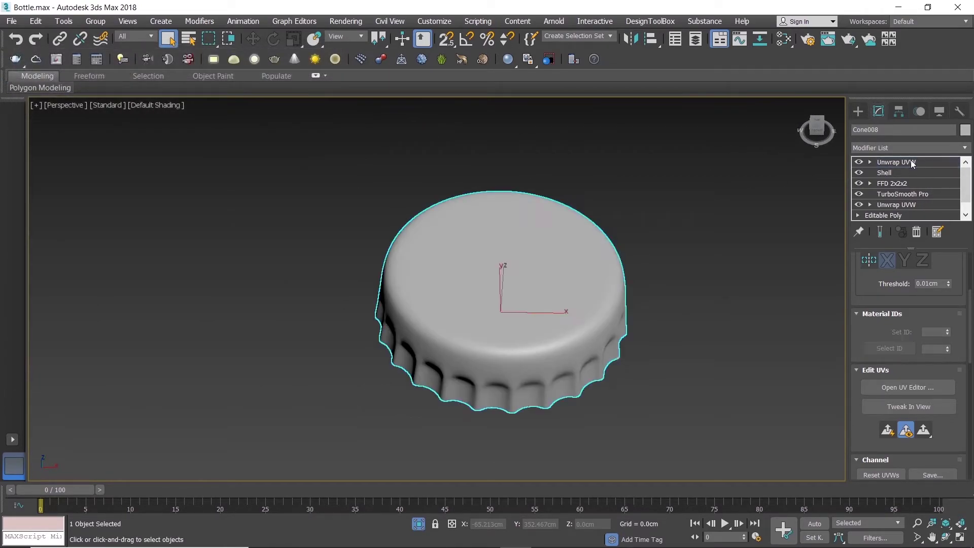
Delete the extra Unwrap UVW from the cap and exit isolation to show the whole bottle.
click(917, 234)
click(419, 524)
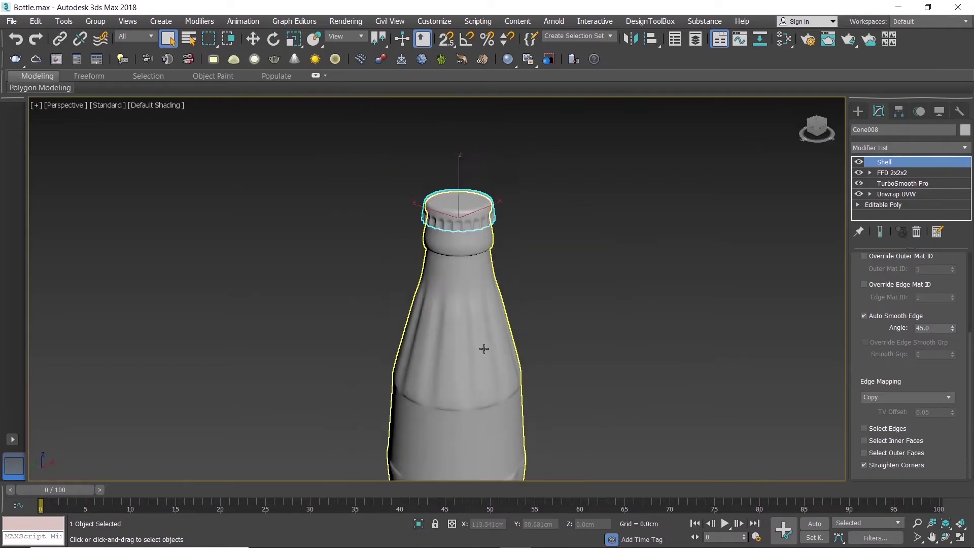
click(532, 242)
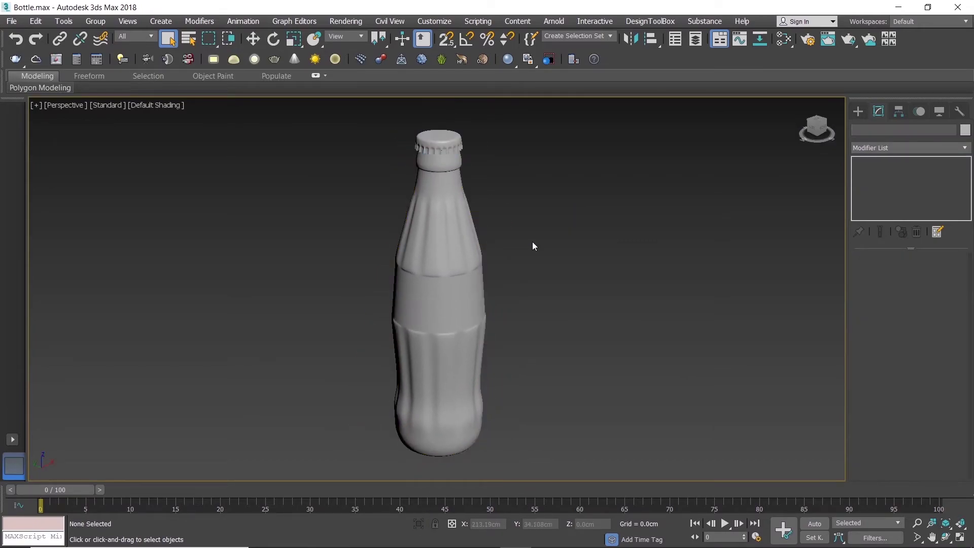
middle_drag(532, 242, 522, 239)
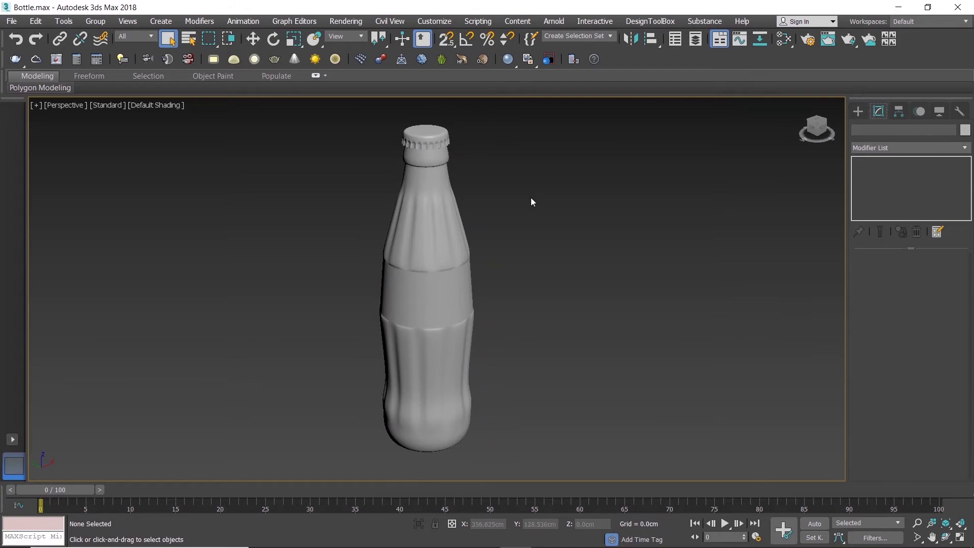
Apply checker Materials #27 and #28 to the bottle and cap in the Slate Material Editor.
key(m)
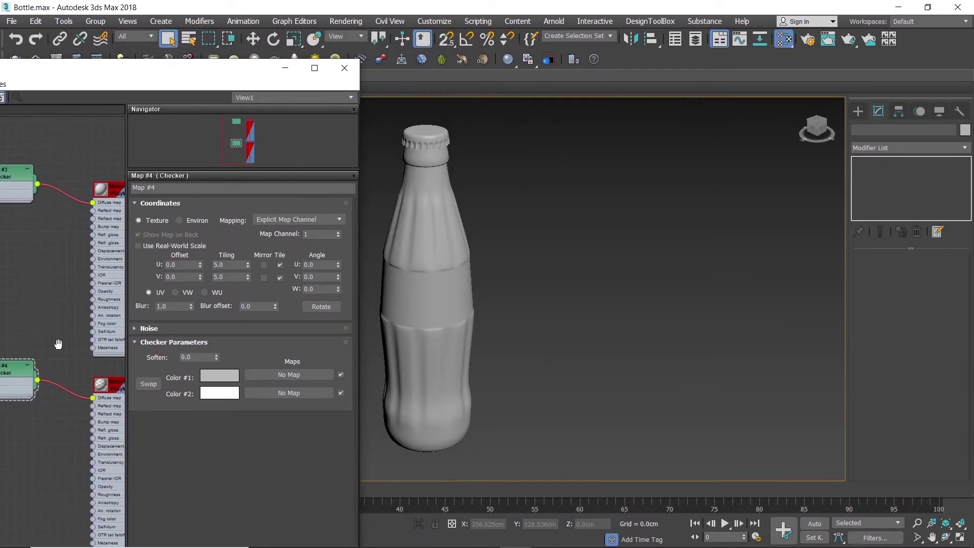
middle_drag(59, 344, 5, 289)
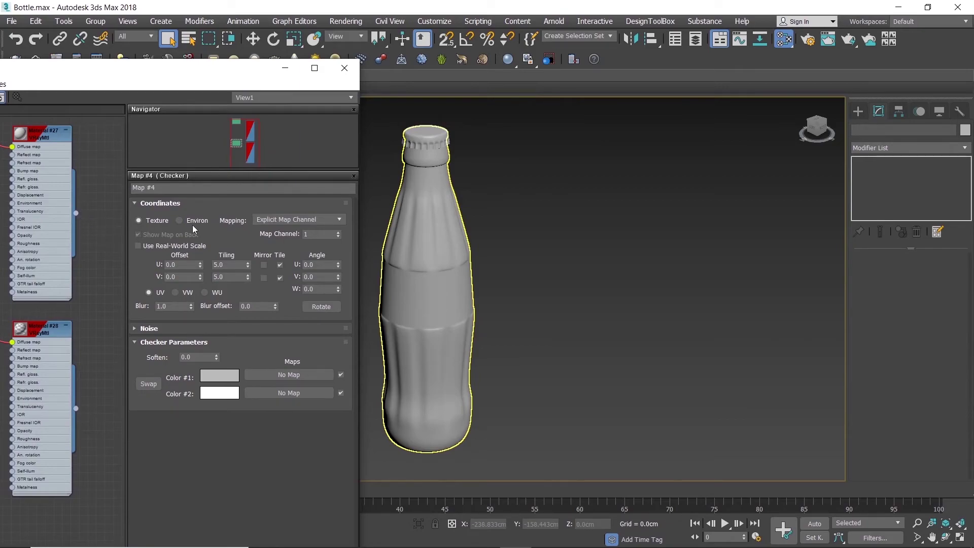
drag(76, 213, 409, 263)
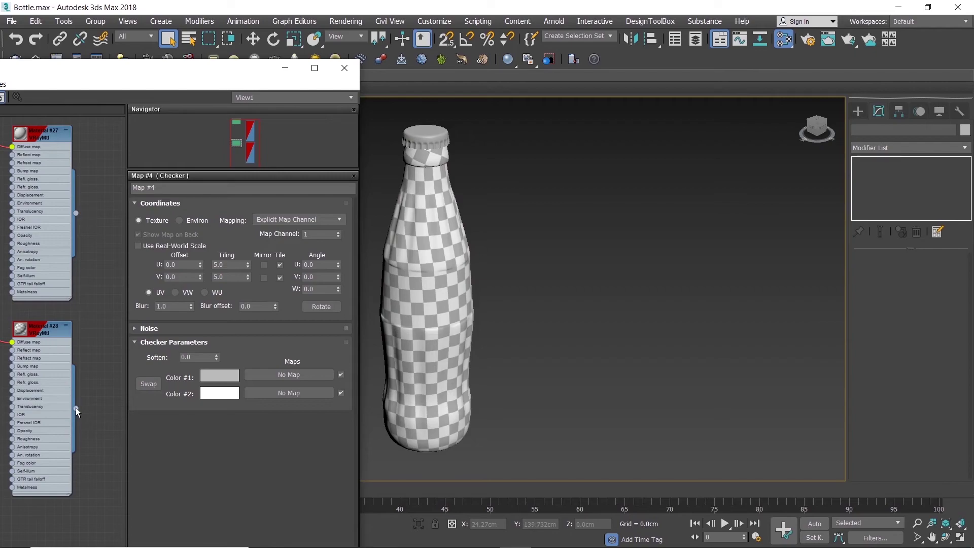
drag(417, 141, 418, 140)
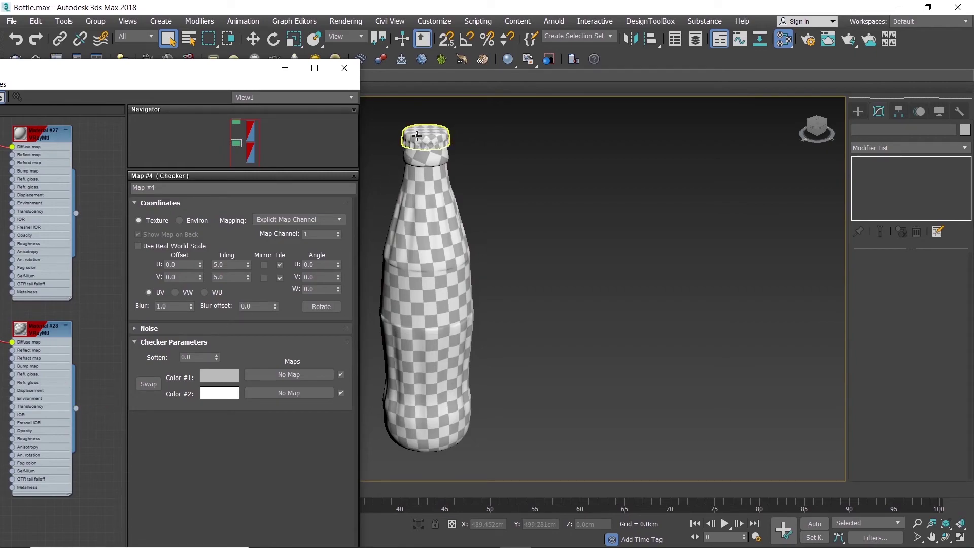
click(345, 67)
scroll(370, 244, up, 5)
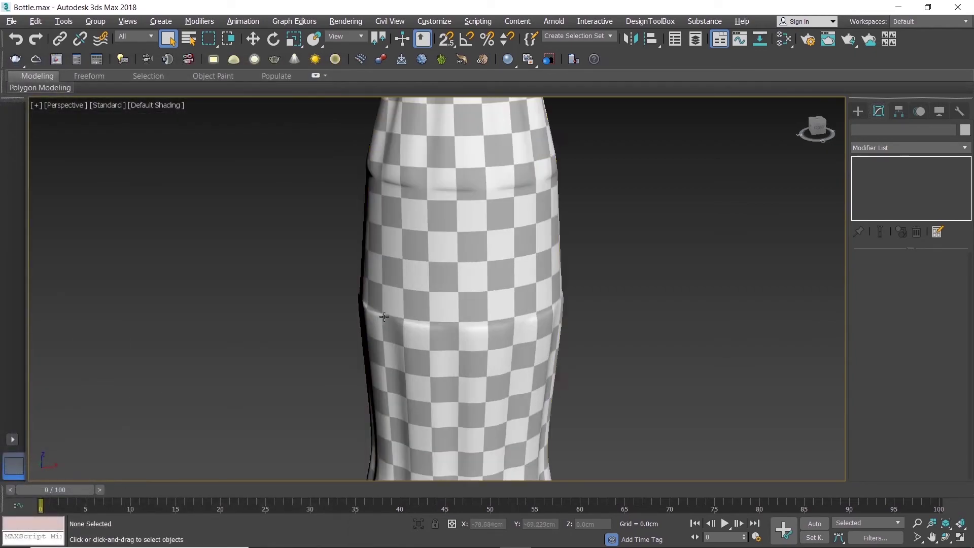
middle_drag(370, 244, 437, 355)
scroll(434, 405, down, 3)
mouse_move(434, 405)
alt+middle_down()
mouse_move(666, 395)
mouse_move(644, 359)
mouse_move(583, 343)
mouse_move(586, 272)
mouse_move(553, 350)
mouse_move(495, 370)
mouse_move(505, 359)
mouse_move(491, 343)
mouse_move(388, 336)
mouse_move(436, 305)
alt+middle_up()
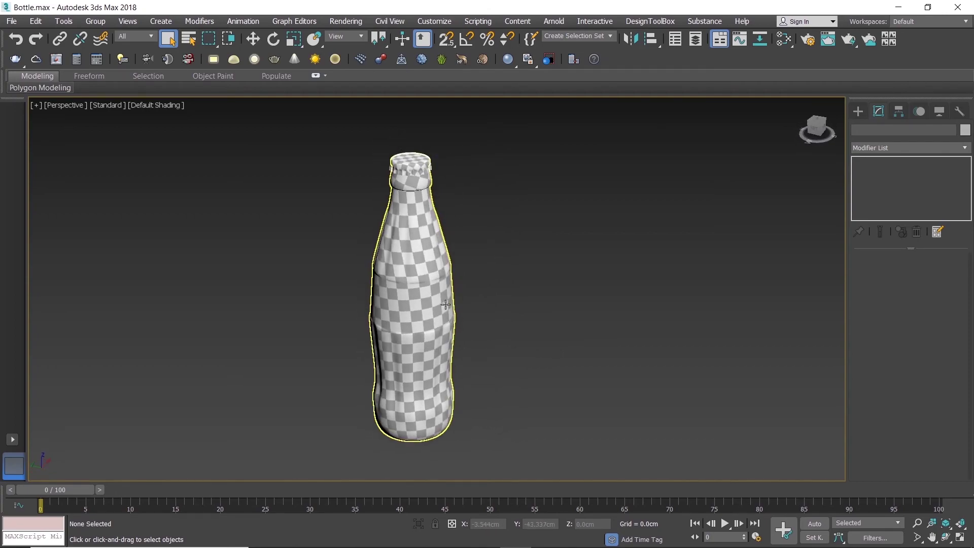
scroll(440, 285, up, 3)
alt+middle_drag(439, 285, 460, 310)
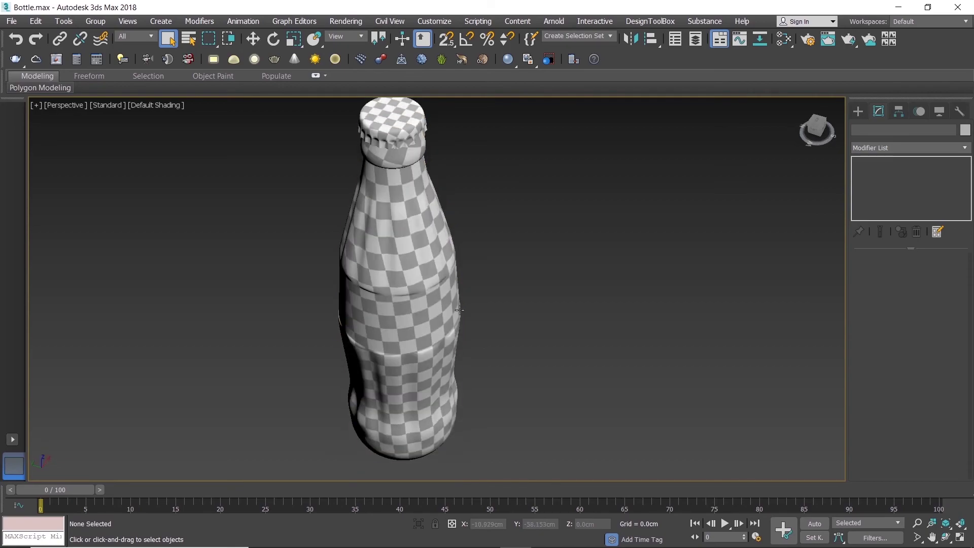